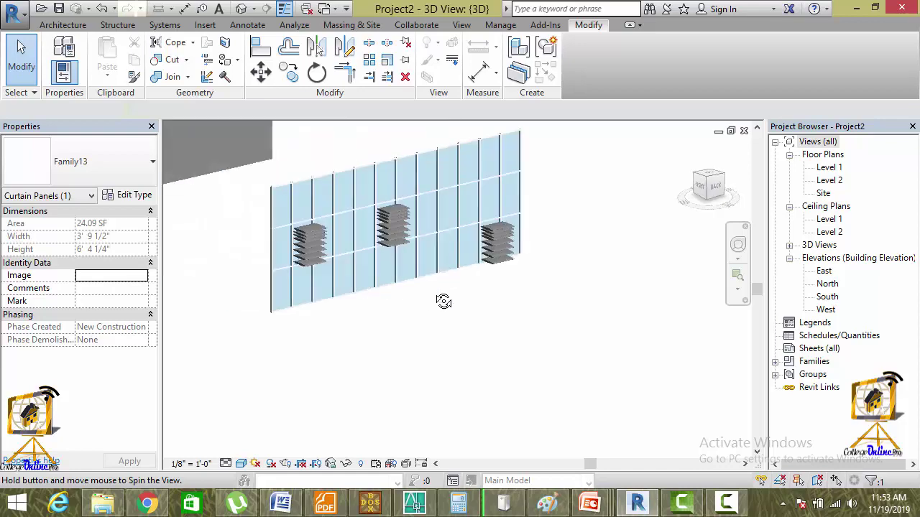
# - Orbit the curtain wall 3D view, then cycle the open windows to the Family10 panel's 3D view
pyautogui.keyDown('shift'); pyautogui.moveTo(360, 286); pyautogui.dragTo(456, 314, button='middle'); pyautogui.keyUp('shift')
pyautogui.scroll(3, 431, 288)
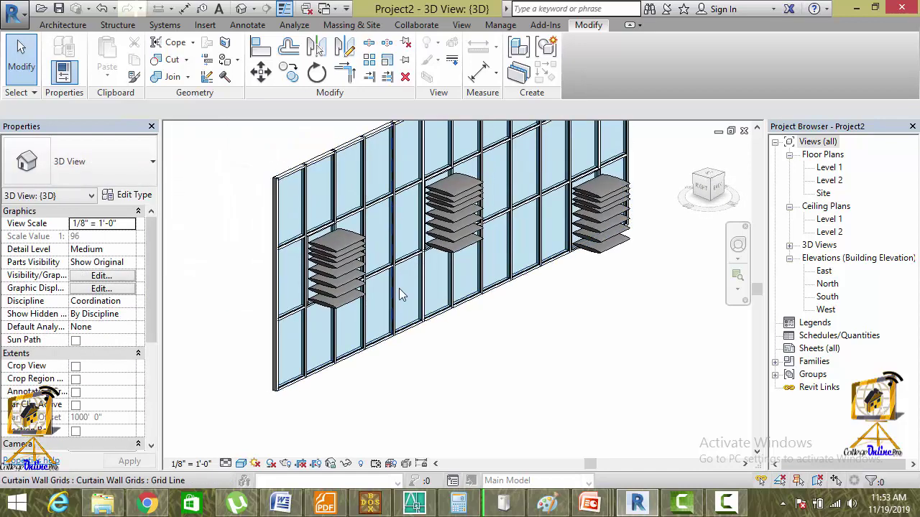
pyautogui.hotkey('ctrl', 'Tab')
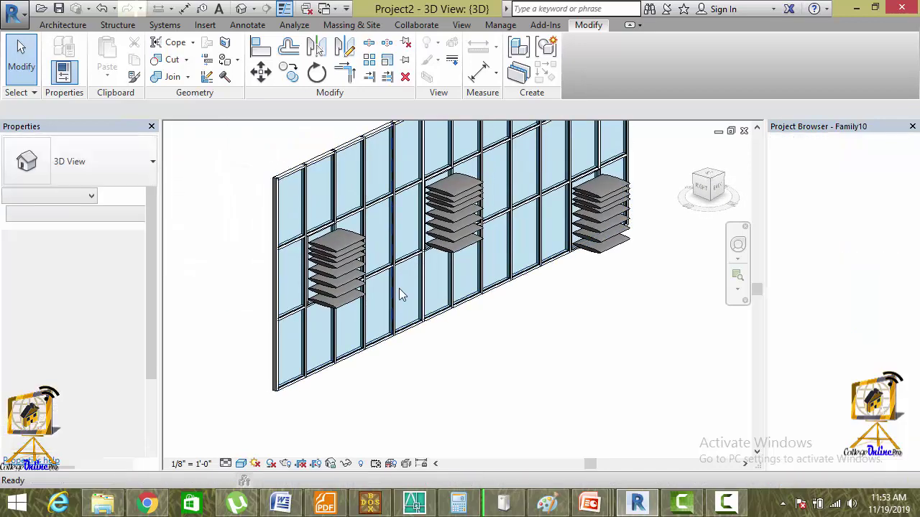
pyautogui.click(400, 294)
pyautogui.hotkey('ctrl', 'Tab')
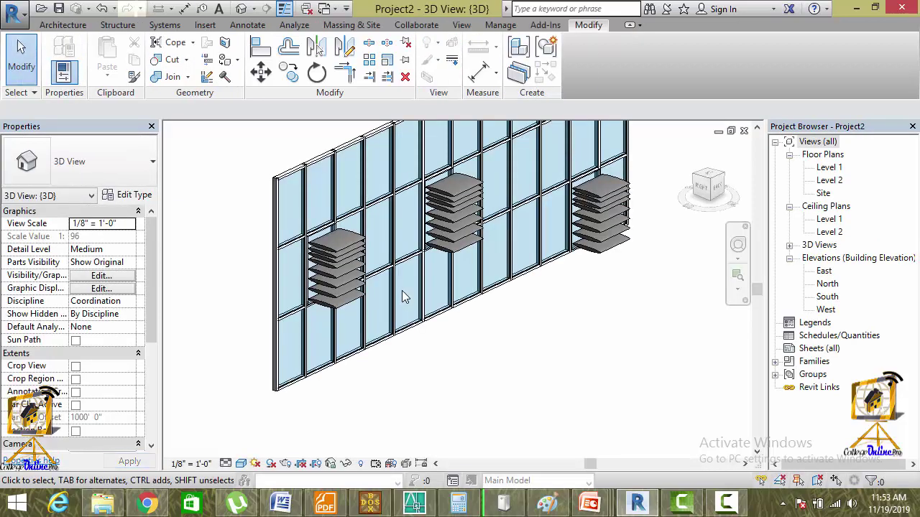
pyautogui.hotkey('ctrl', 'Tab')
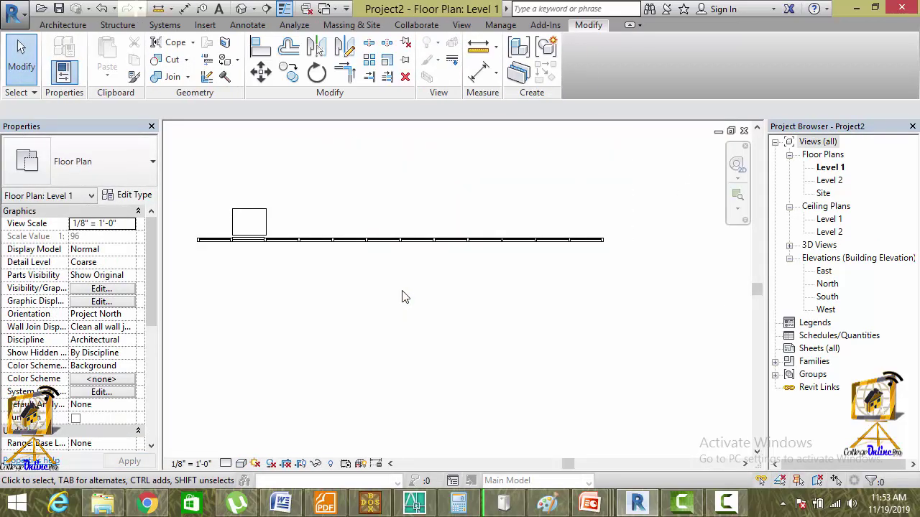
pyautogui.hotkey('ctrl', 'Tab')
pyautogui.hotkey('ctrl', 'Tab')
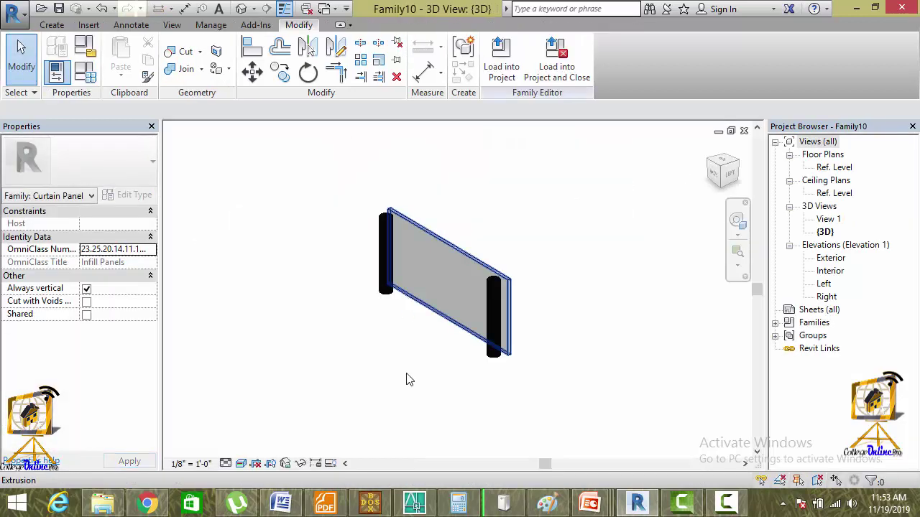
# - Open the Exterior elevation of the Family10 panel family
pyautogui.click(406, 379)
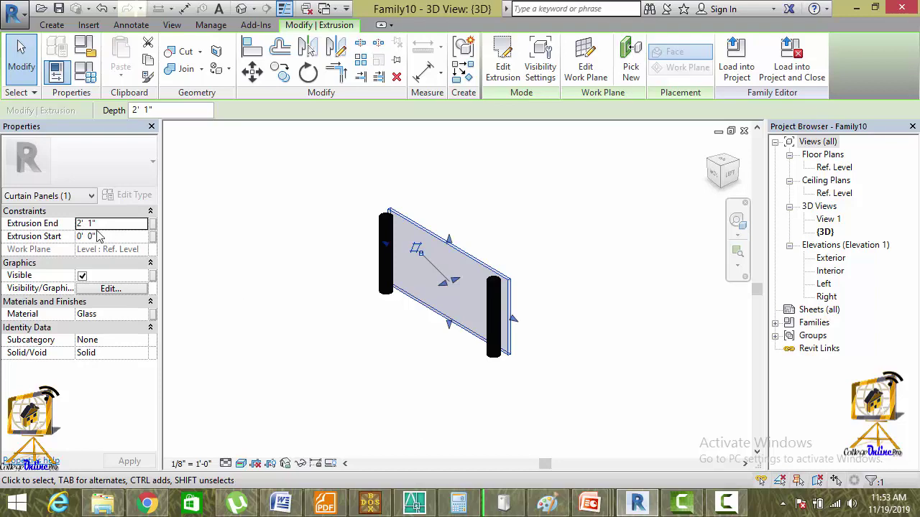
pyautogui.press('Escape')
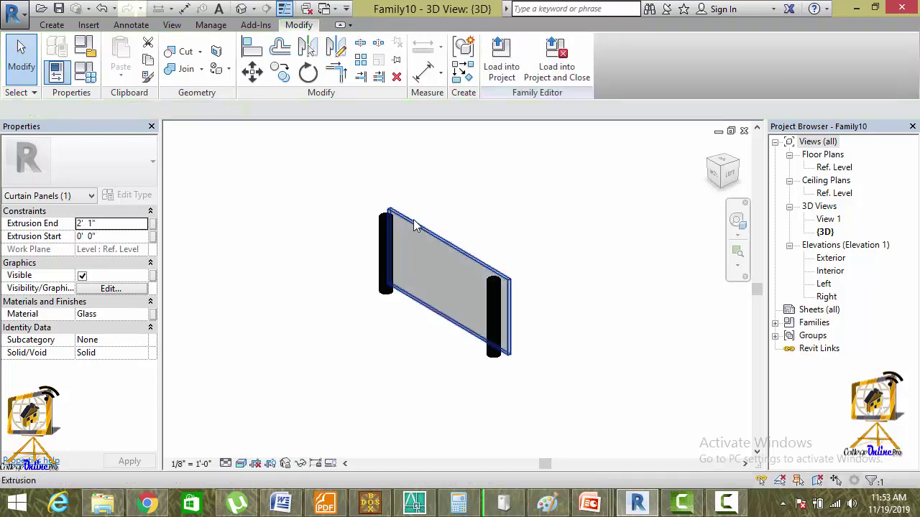
pyautogui.click(415, 226)
pyautogui.click(830, 258)
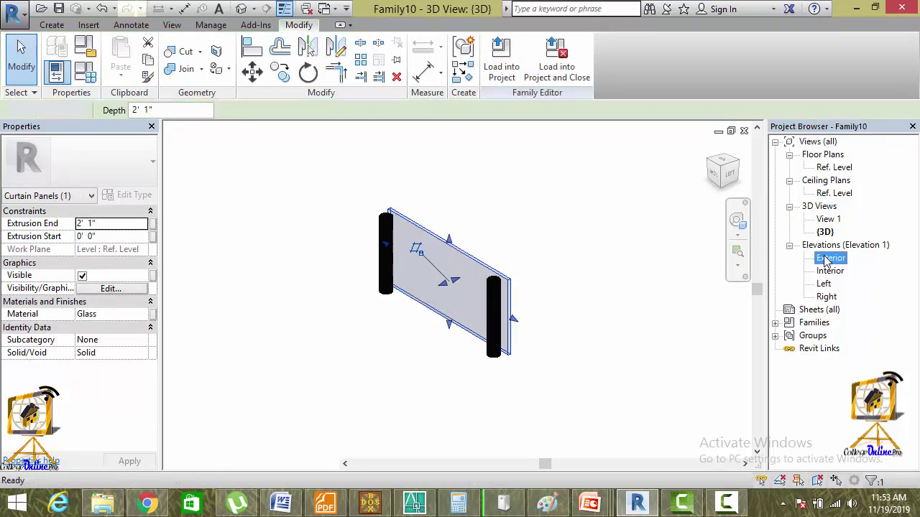
pyautogui.doubleClick(827, 260)
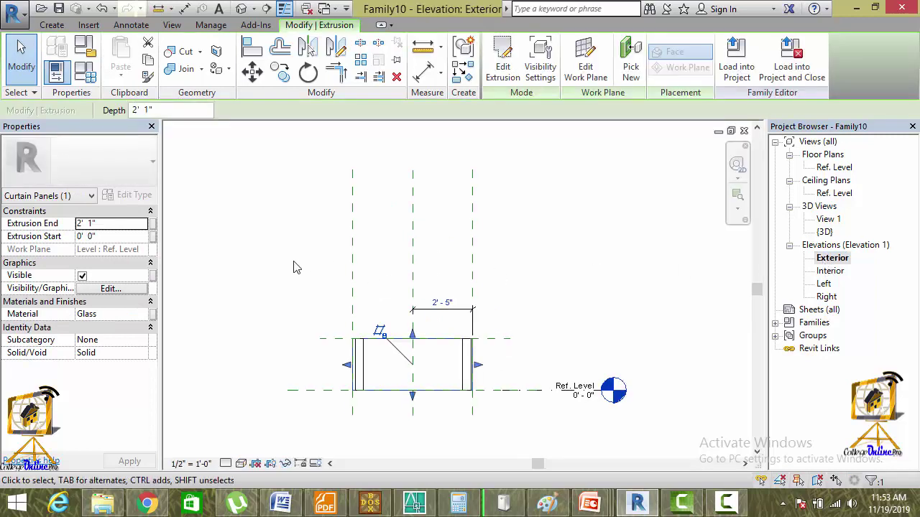
# - Set the Top reference plane's height dimension to 8' and return to the 3D views
pyautogui.click(293, 267)
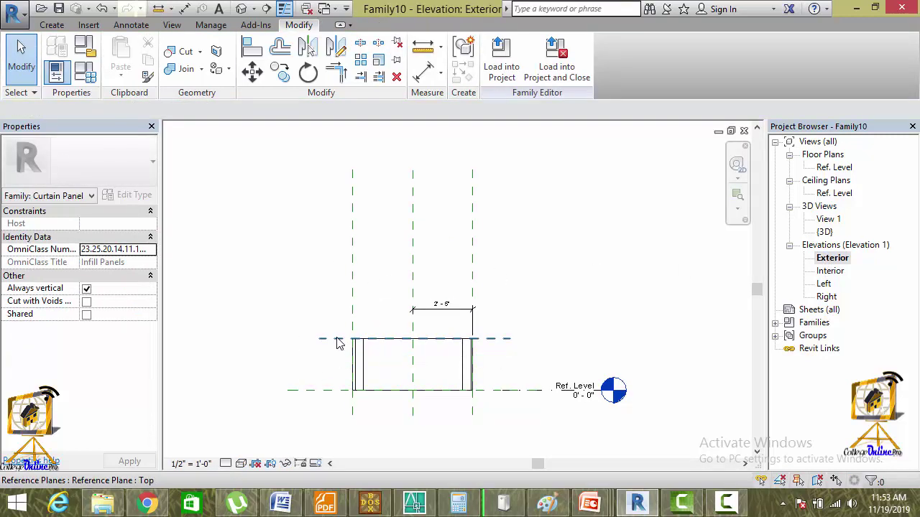
pyautogui.click(339, 344)
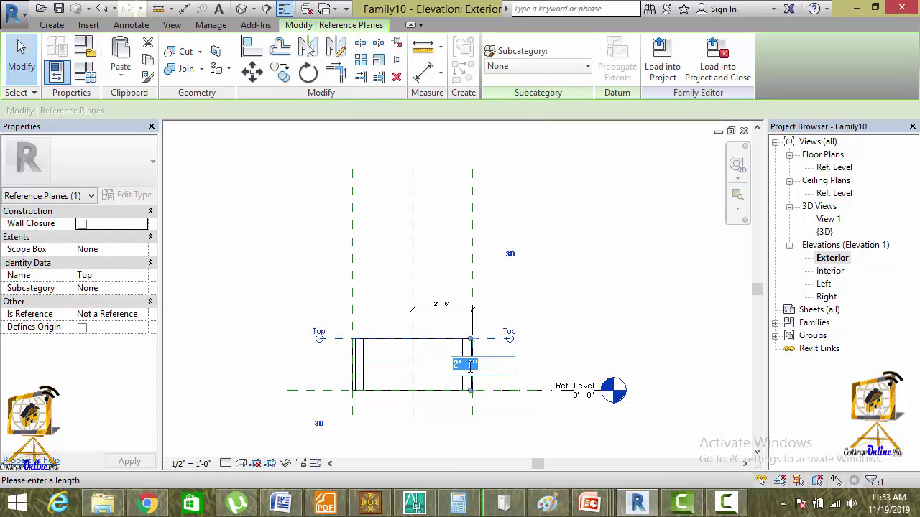
pyautogui.press('Return')
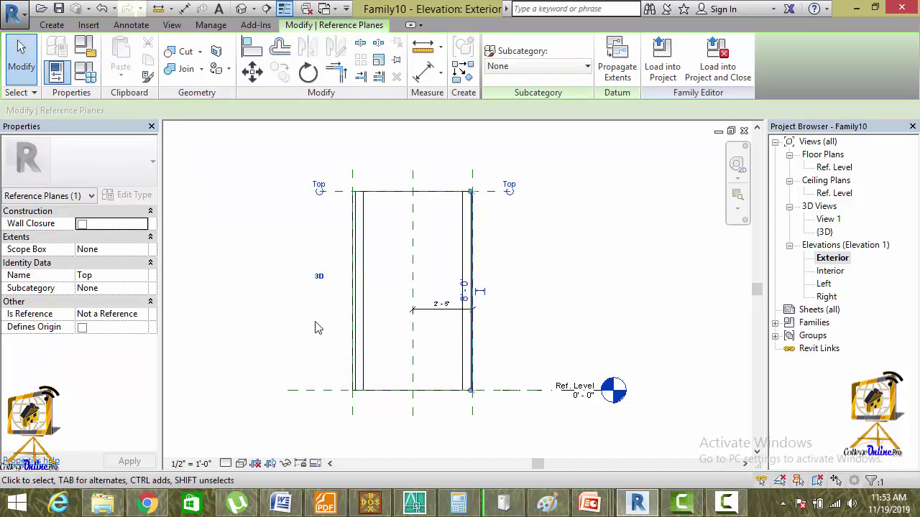
pyautogui.click(305, 321)
pyautogui.hotkey('ctrl', 'Tab')
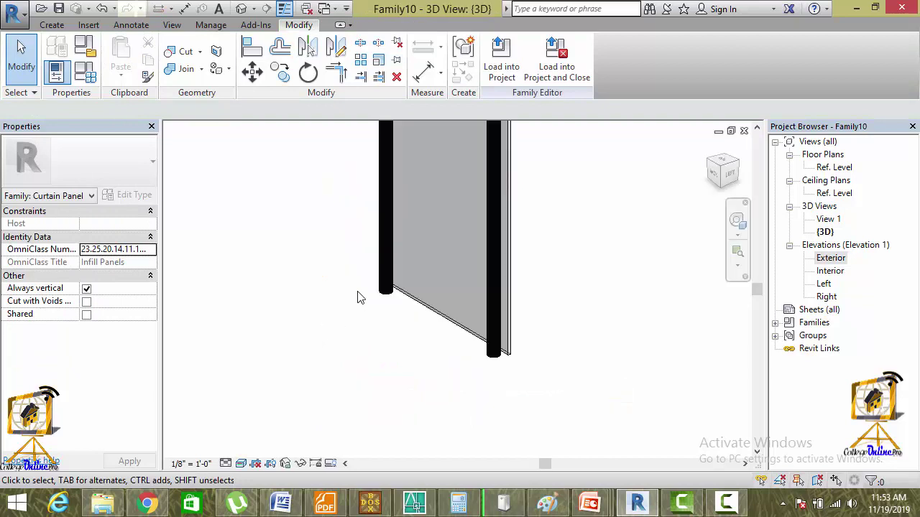
pyautogui.scroll(-2, 359, 299)
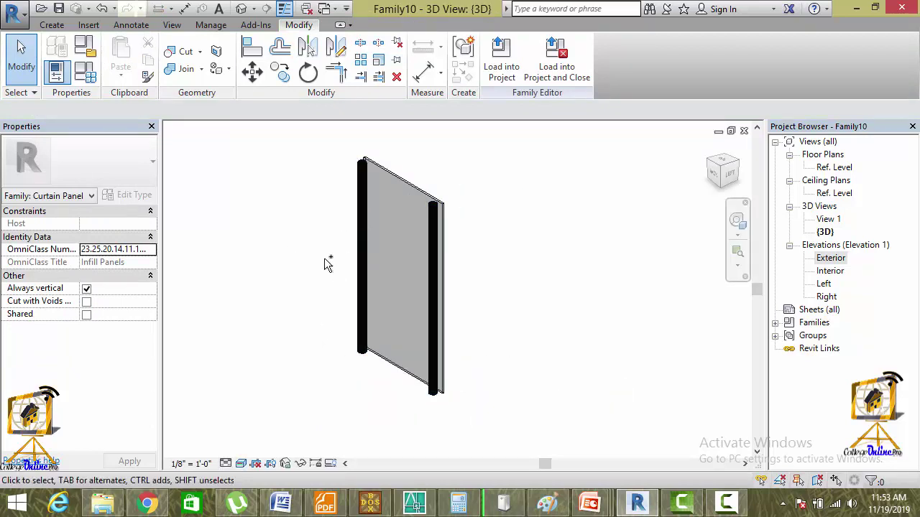
pyautogui.hotkey('ctrl', 'Tab')
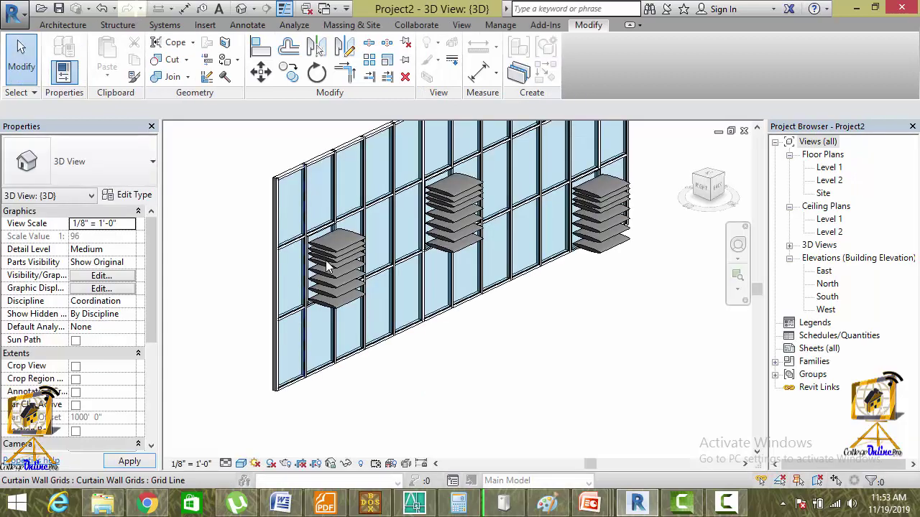
# - Load the edited Family10 panel into Project2 without saving, and reopen the project 3D view
pyautogui.hotkey('ctrl', 'Tab')
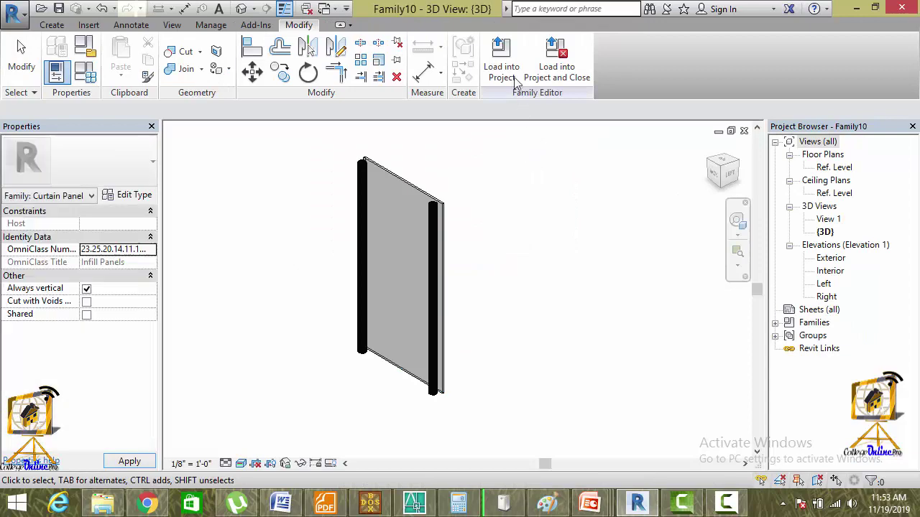
pyautogui.click(514, 83)
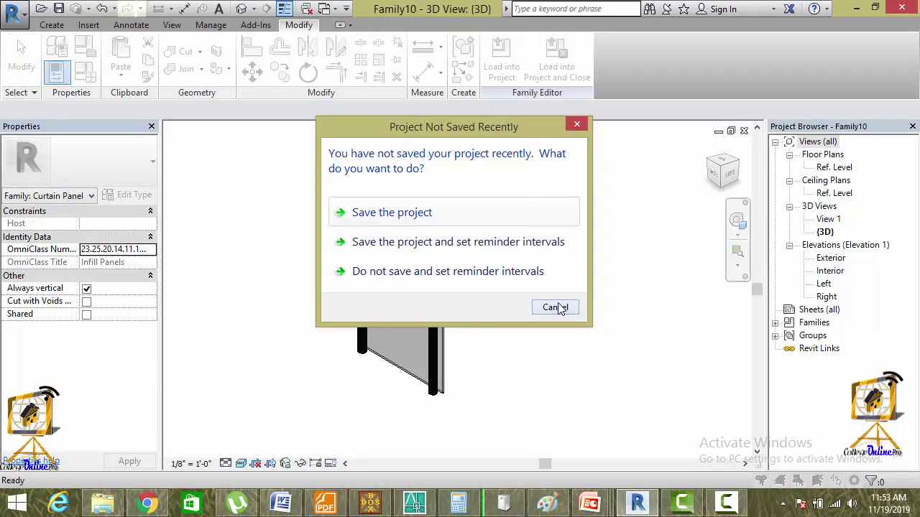
pyautogui.click(555, 308)
pyautogui.click(559, 422)
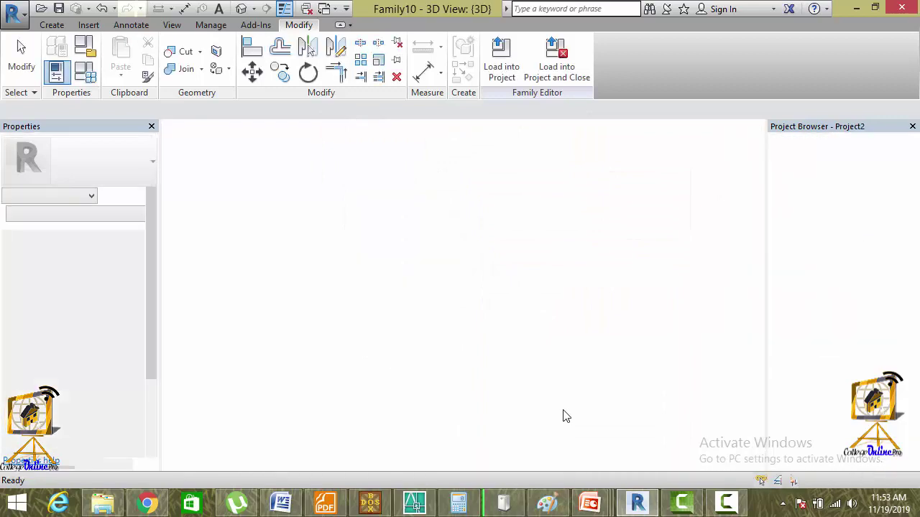
pyautogui.click(242, 9)
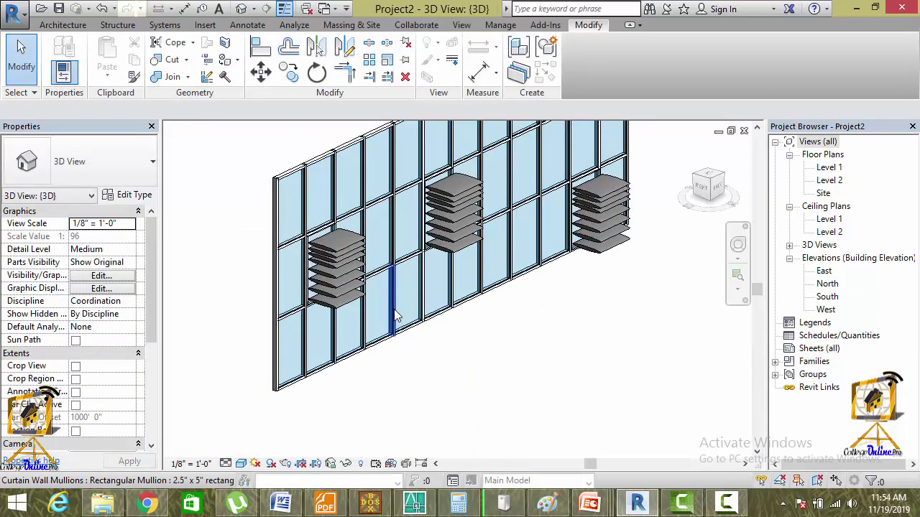
# - Change one glazed curtain panel to the Family10 type in the type selector
pyautogui.scroll(1, 319, 228)
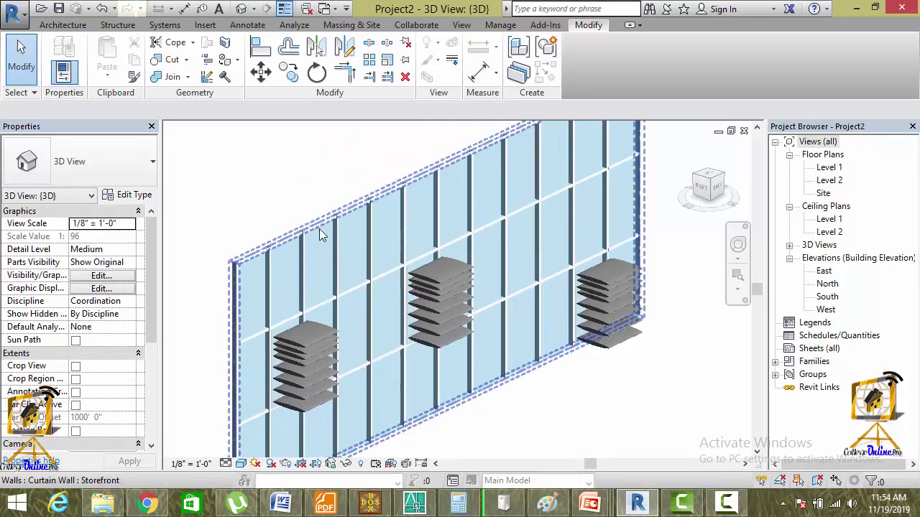
pyautogui.scroll(1, 342, 249)
pyautogui.scroll(1, 346, 257)
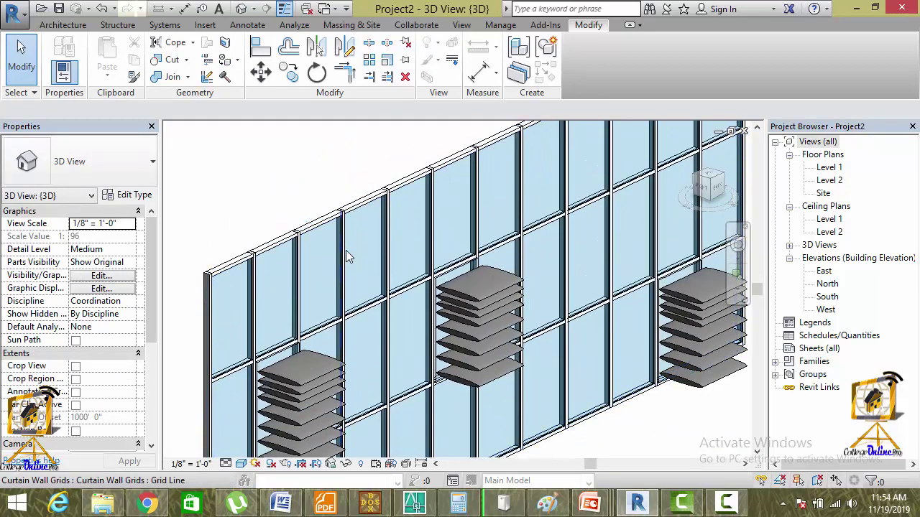
pyautogui.click(372, 309)
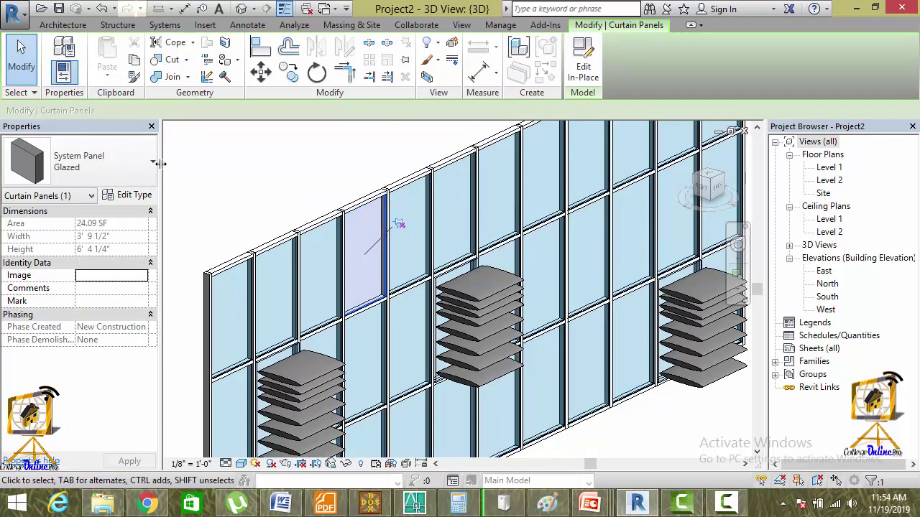
pyautogui.click(136, 170)
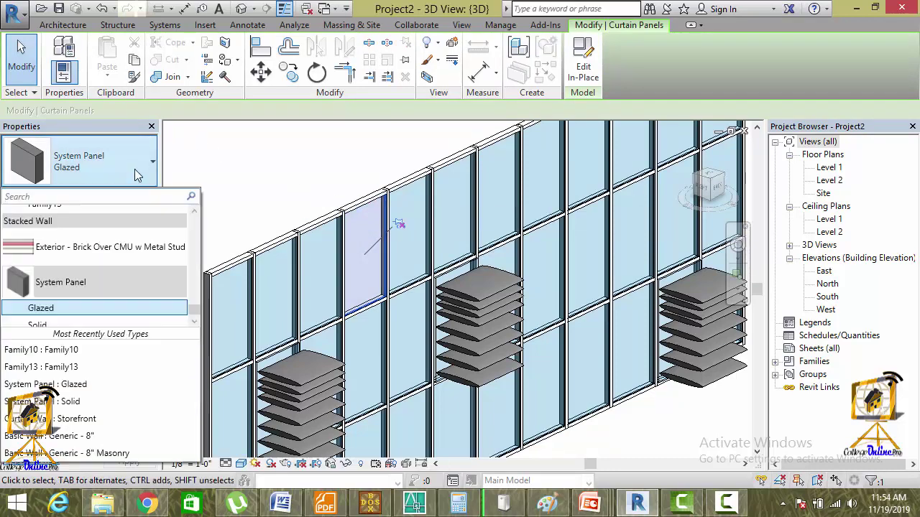
pyautogui.scroll(2, 119, 224)
pyautogui.scroll(2, 108, 233)
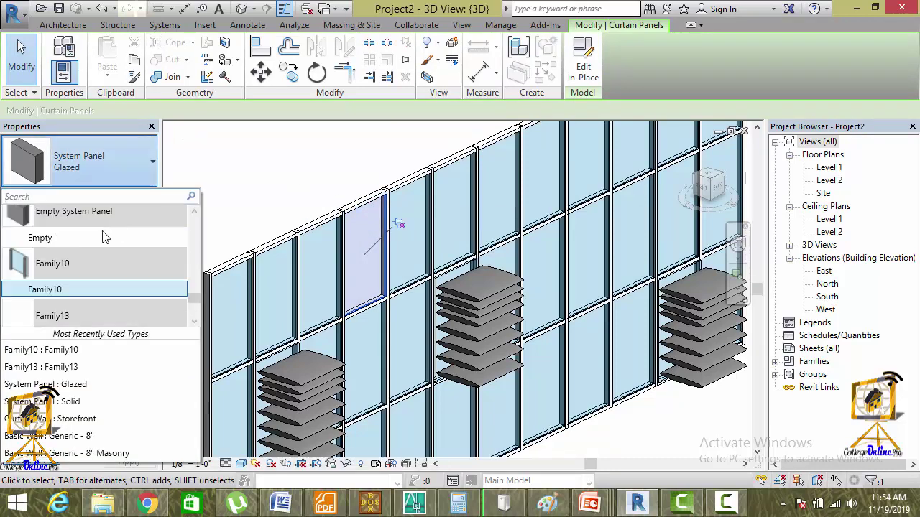
pyautogui.click(44, 295)
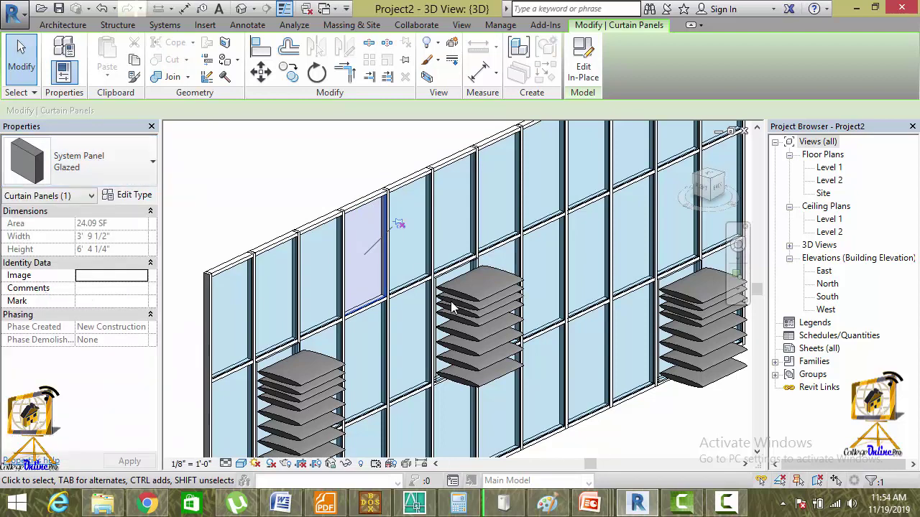
# - Clear the selection and pan and zoom to inspect the new Family10 panel
pyautogui.click(294, 188)
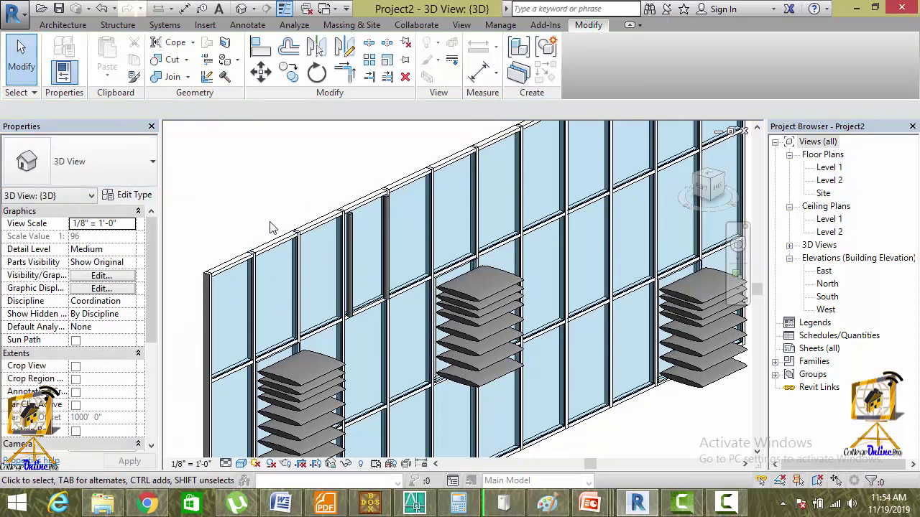
pyautogui.moveTo(274, 228); pyautogui.dragTo(298, 184, button='middle')
pyautogui.scroll(3, 309, 202)
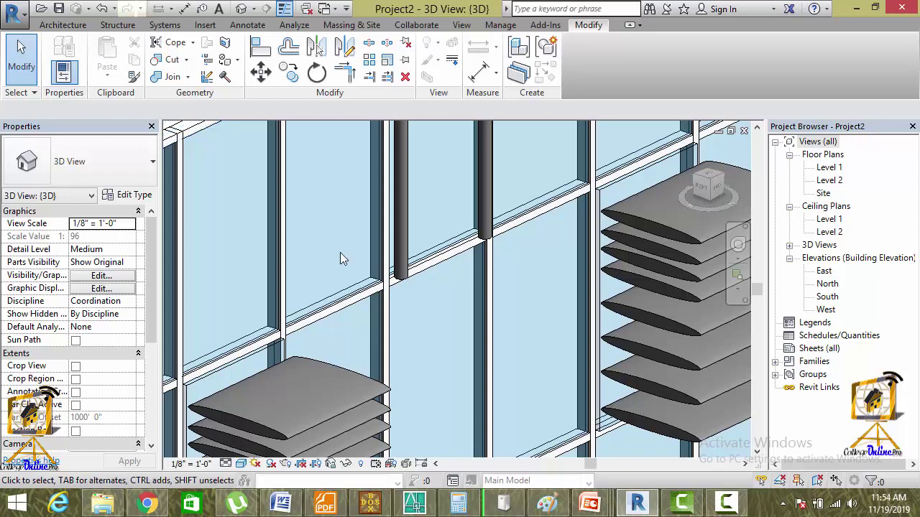
pyautogui.scroll(-3, 340, 252)
pyautogui.moveTo(340, 252)
pyautogui.mouseDown(button='middle')
pyautogui.moveTo(465, 271)
pyautogui.moveTo(397, 249)
pyautogui.moveTo(313, 303)
pyautogui.mouseUp(button='middle')
pyautogui.scroll(-1, 397, 250)
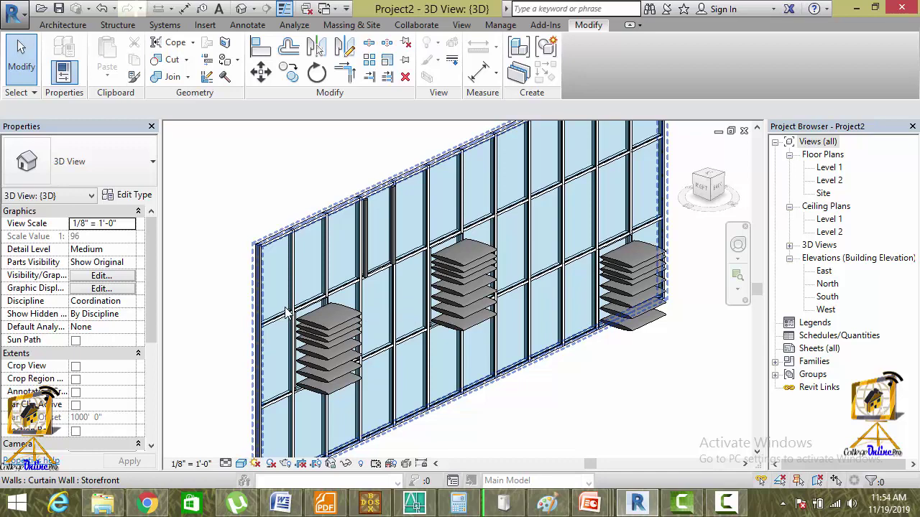
# - Tab-select the upper-row glazed panels one by one and unpin them
pyautogui.press('Tab')
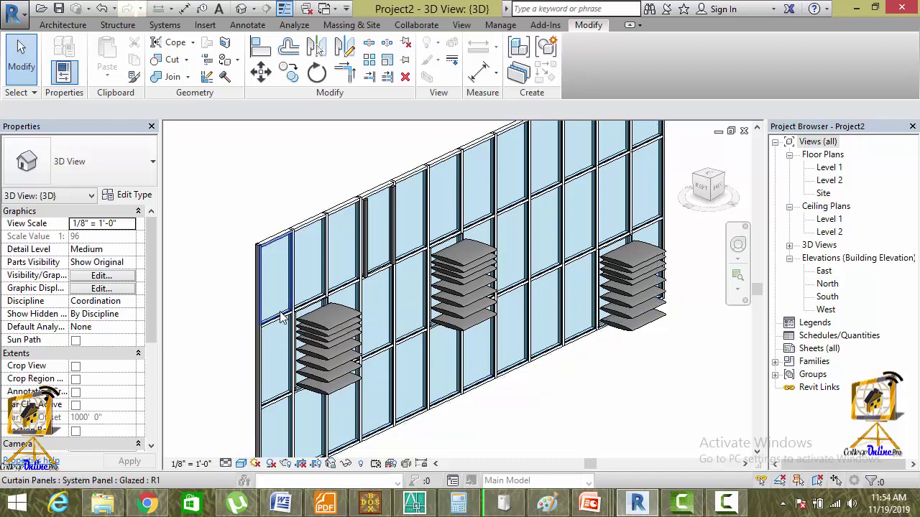
pyautogui.click(282, 319)
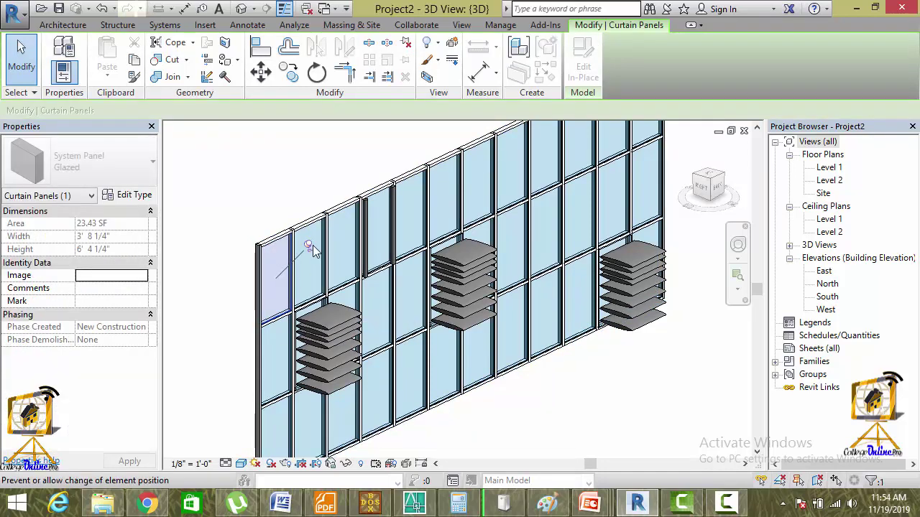
pyautogui.press('Tab')
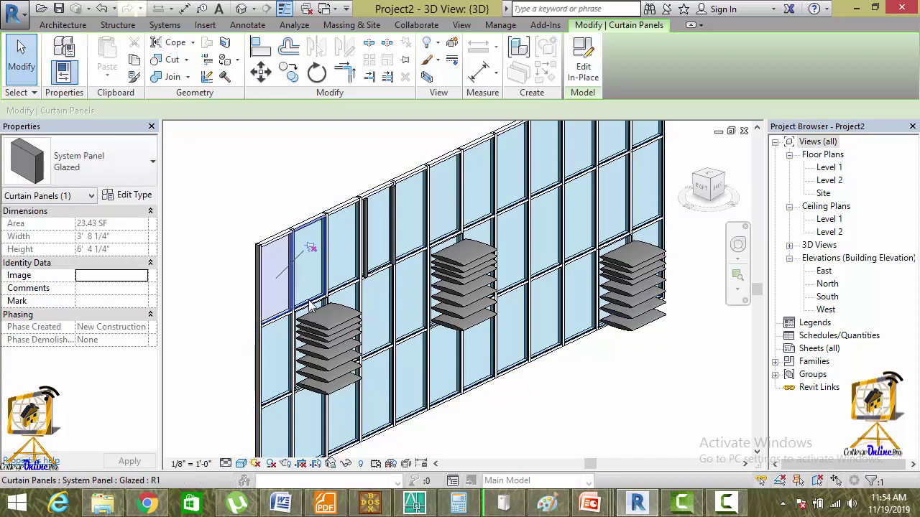
pyautogui.click(313, 291)
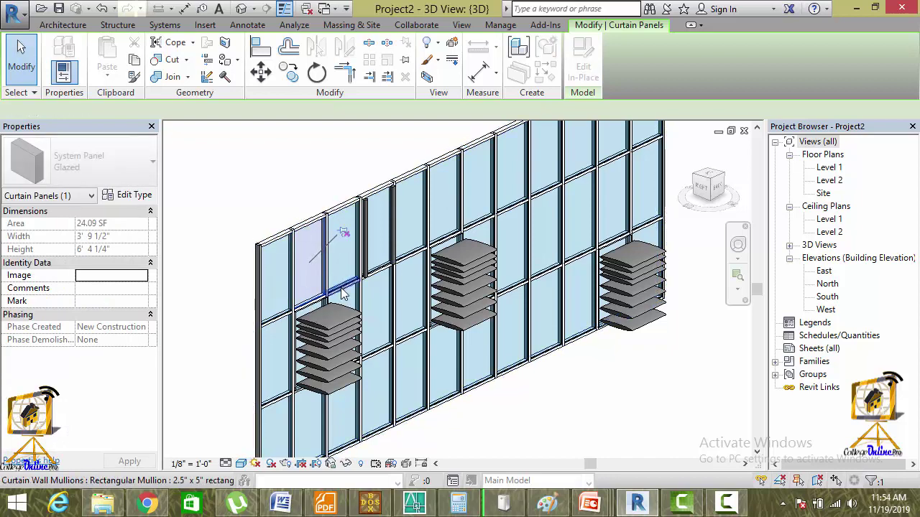
pyautogui.click(342, 286)
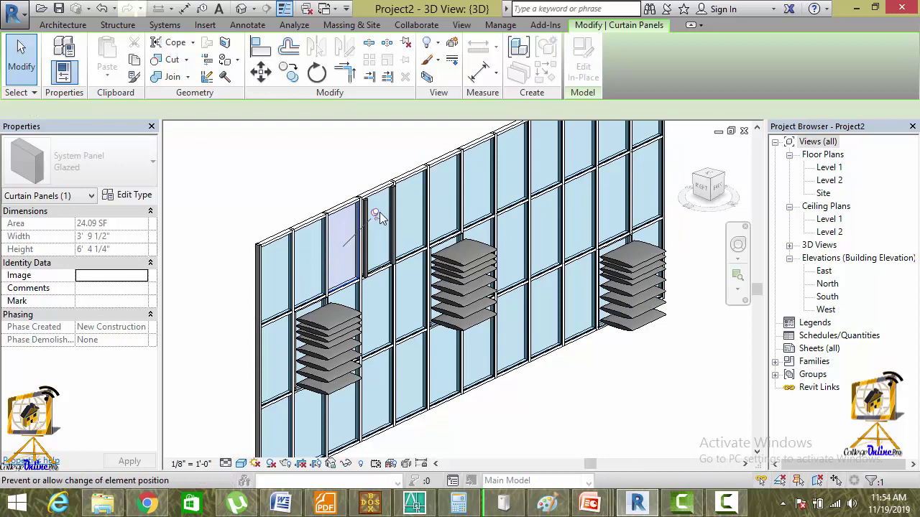
pyautogui.click(377, 241)
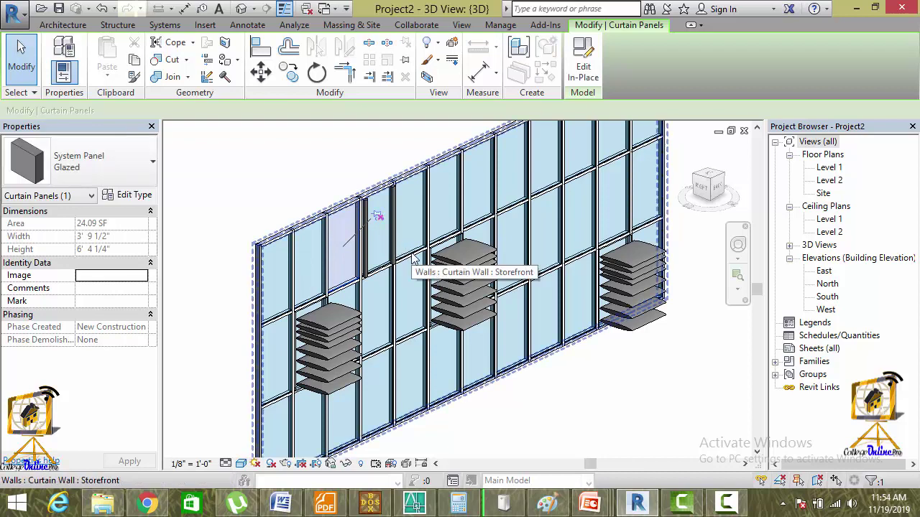
pyautogui.click(410, 250)
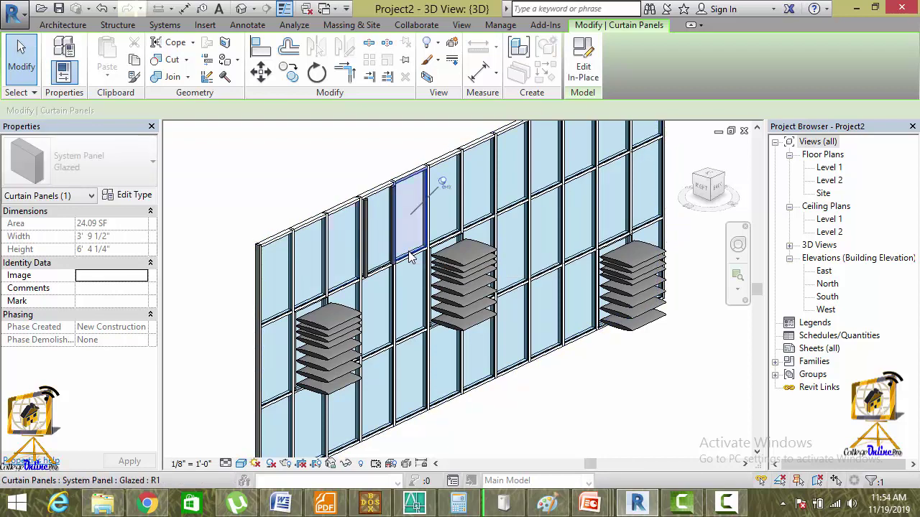
pyautogui.click(451, 188)
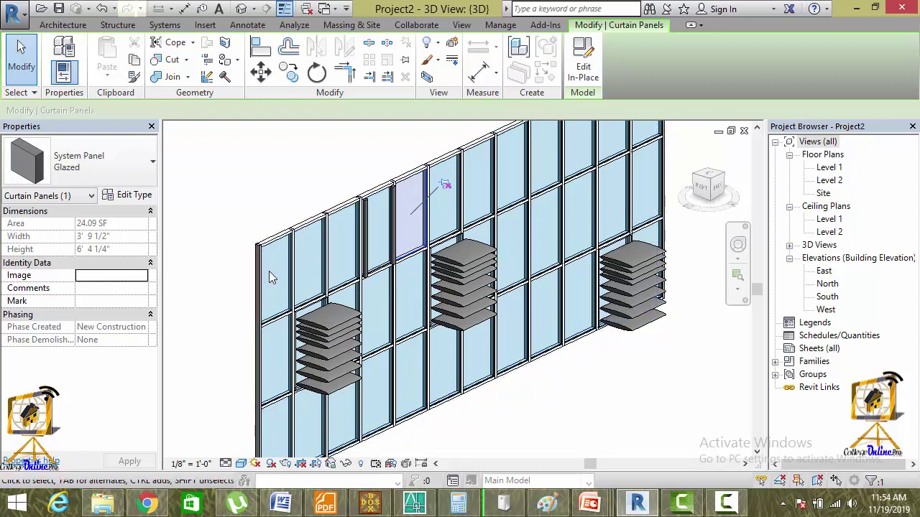
# - Reselect the upper-left panel, browse the panel type list, then clear the selection
pyautogui.click(288, 271)
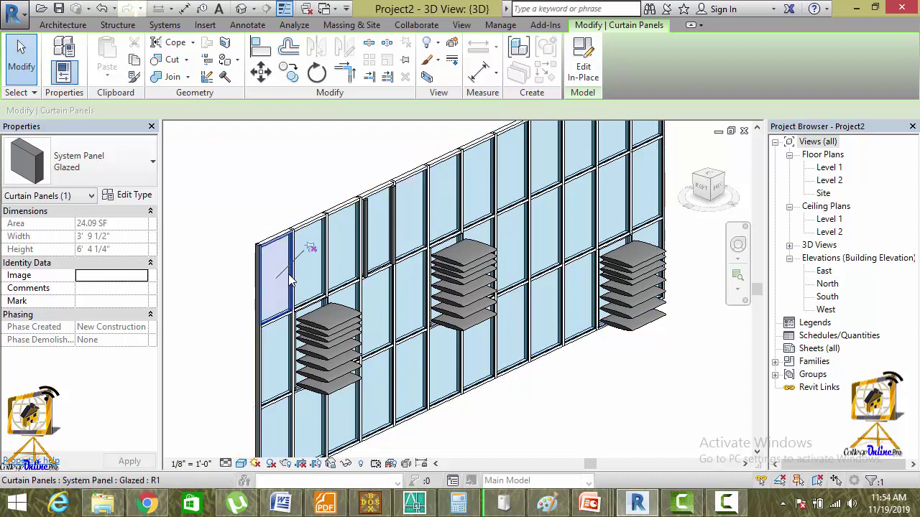
pyautogui.click(144, 172)
pyautogui.scroll(2, 93, 256)
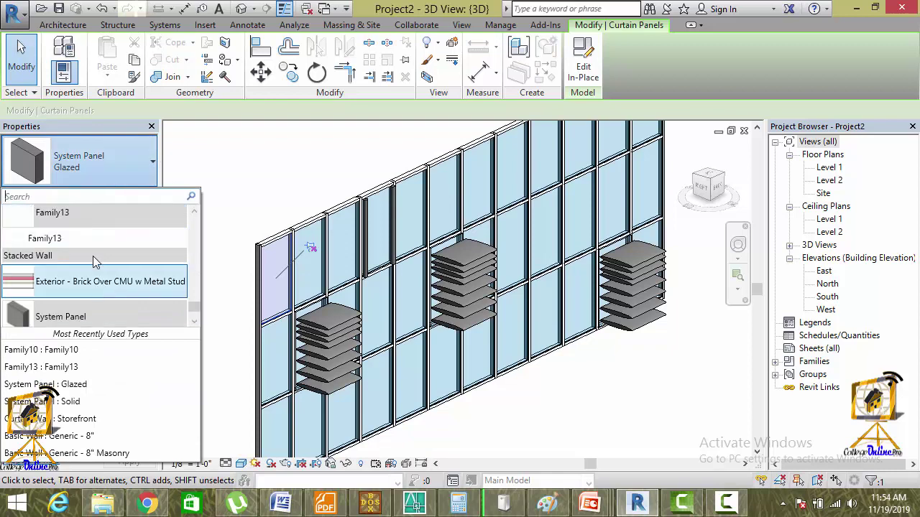
pyautogui.scroll(2, 85, 240)
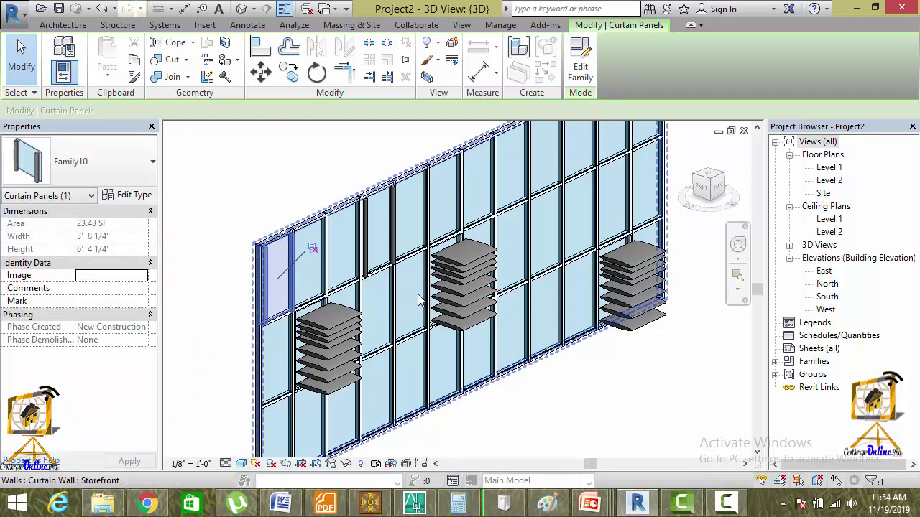
pyautogui.press('Escape')
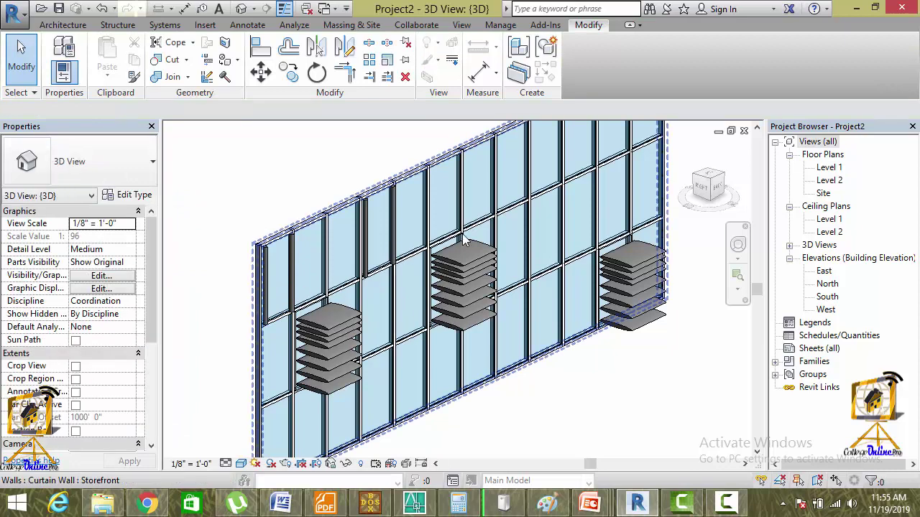
# - Select several upper glazed panels and a mullion along the wall, then clear the selection
pyautogui.click(314, 303)
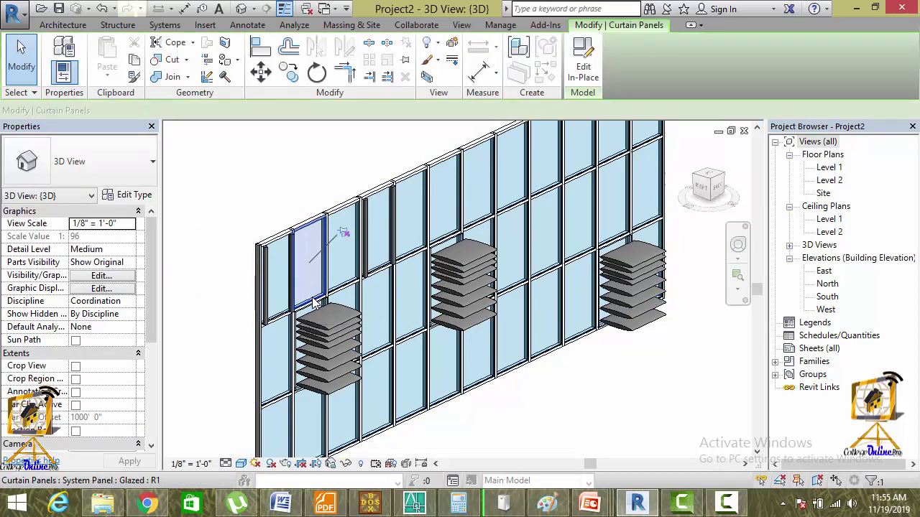
pyautogui.keyDown('ctrl'); pyautogui.click(383, 268); pyautogui.keyUp('ctrl')
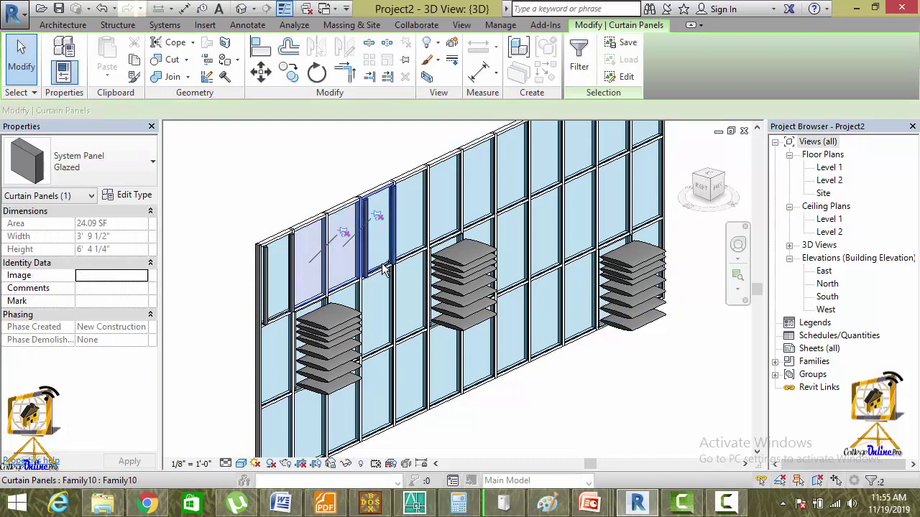
pyautogui.keyDown('ctrl'); pyautogui.click(409, 257); pyautogui.keyUp('ctrl')
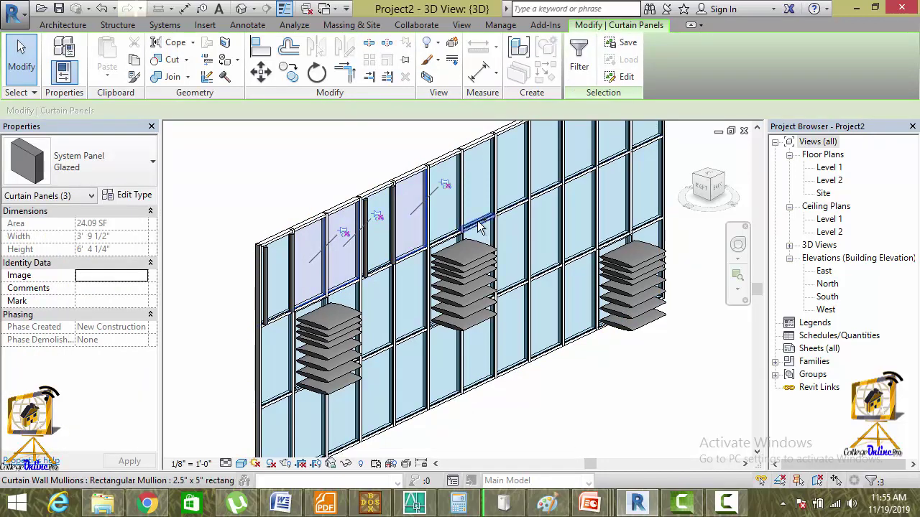
pyautogui.keyDown('ctrl'); pyautogui.click(478, 216); pyautogui.keyUp('ctrl')
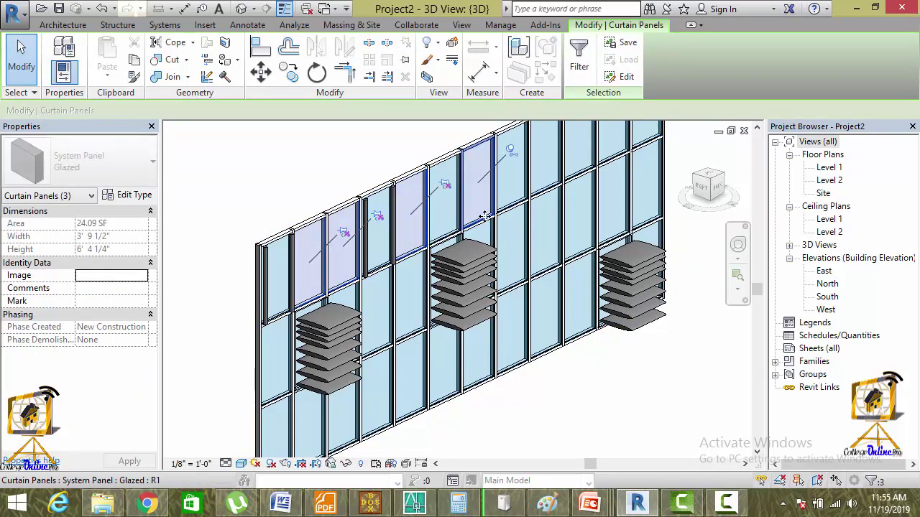
pyautogui.keyDown('ctrl'); pyautogui.click(552, 190); pyautogui.keyUp('ctrl')
pyautogui.keyDown('ctrl'); pyautogui.click(559, 194); pyautogui.keyUp('ctrl')
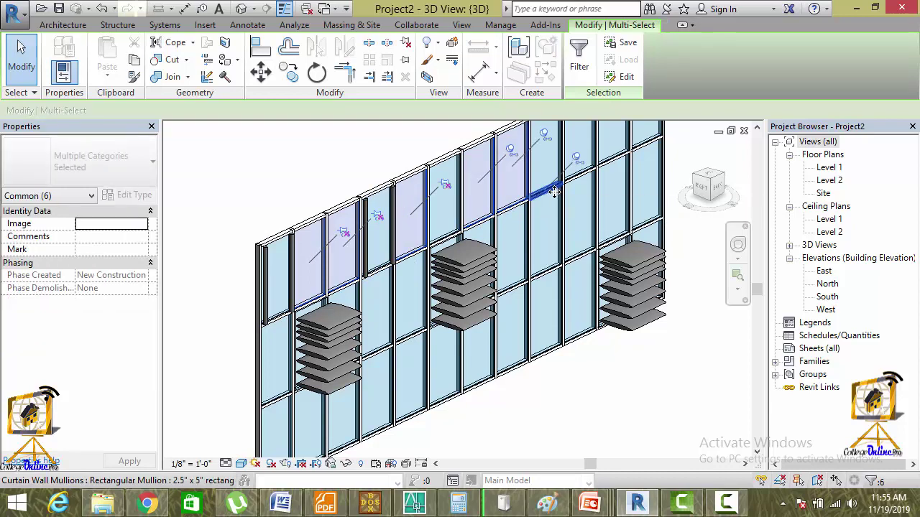
pyautogui.press('Escape')
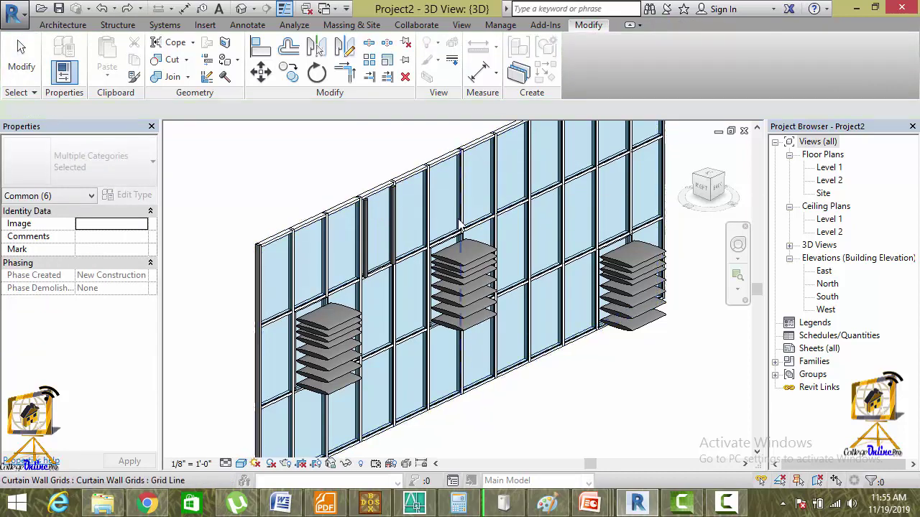
# - Select the upper-left panel and its neighbour while orbiting the wall, then clear
pyautogui.scroll(2, 474, 280)
pyautogui.scroll(2, 472, 282)
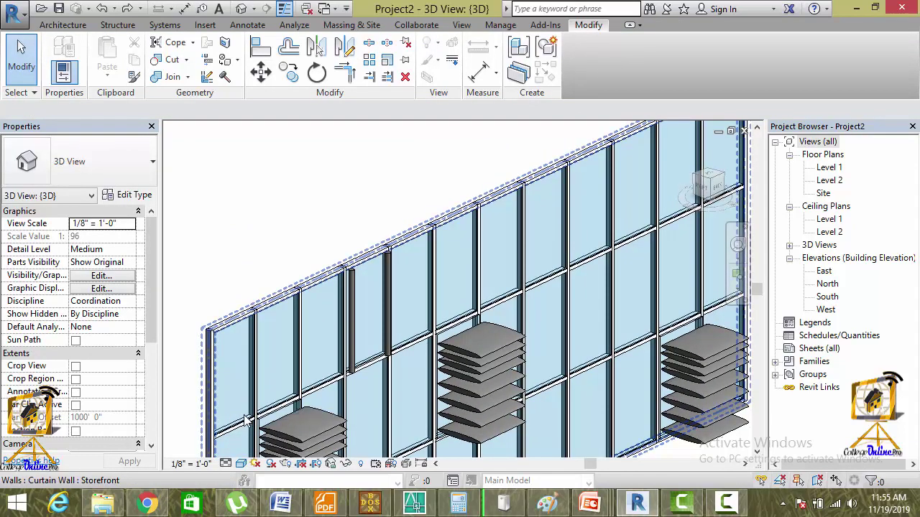
pyautogui.press('Tab')
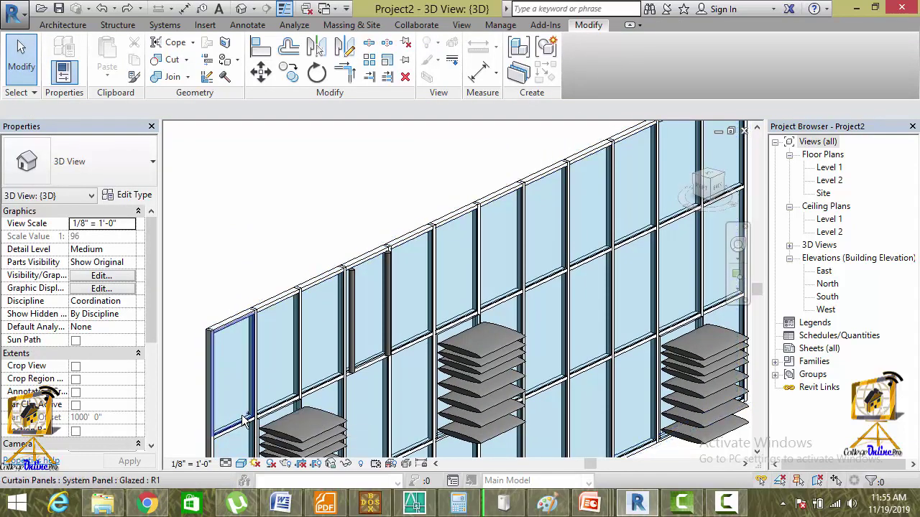
pyautogui.click(245, 422)
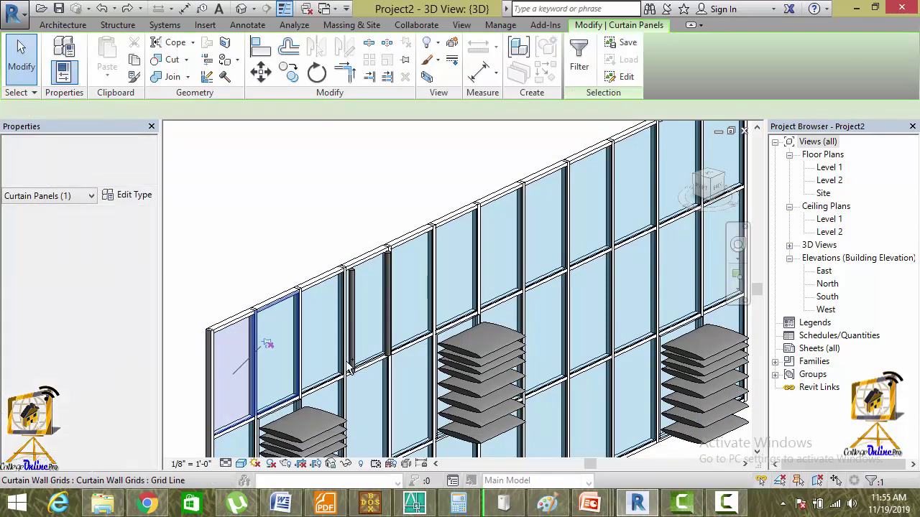
pyautogui.keyDown('ctrl'); pyautogui.click(277, 352); pyautogui.keyUp('ctrl')
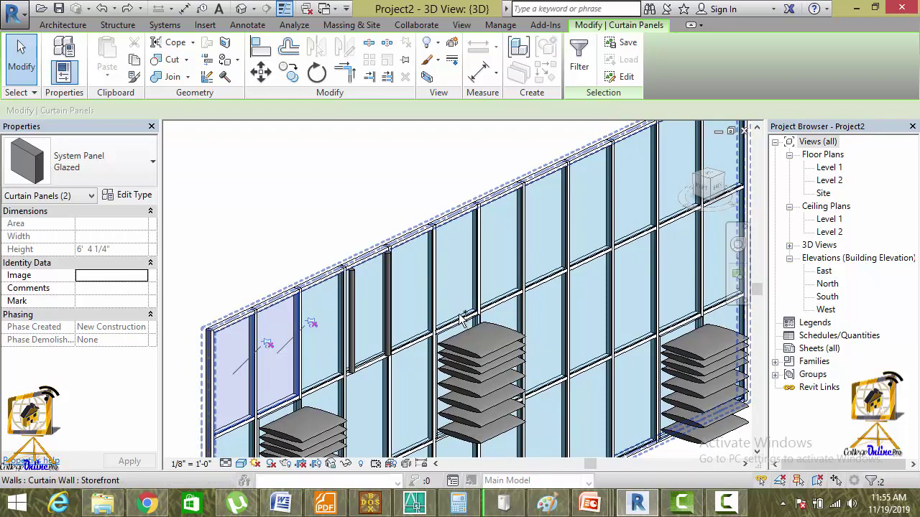
pyautogui.keyDown('shift'); pyautogui.moveTo(411, 332); pyautogui.dragTo(423, 317, button='middle'); pyautogui.keyUp('shift')
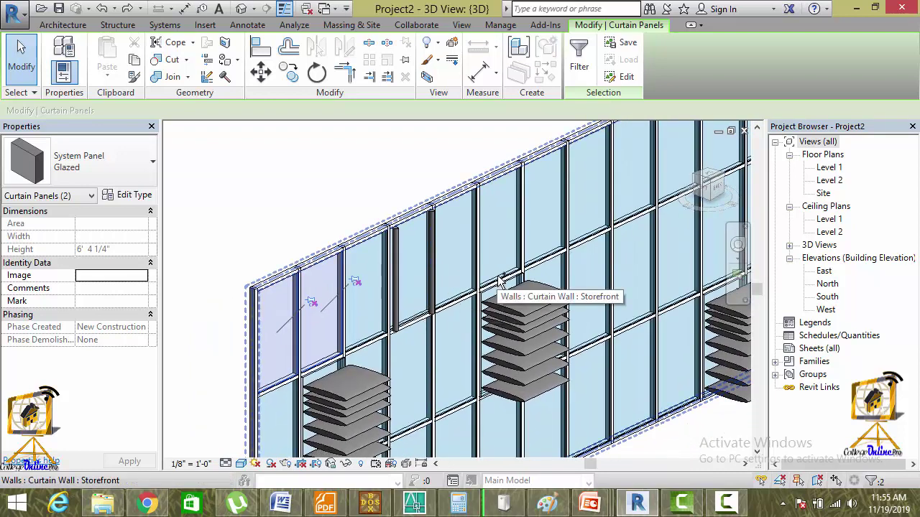
pyautogui.keyDown('ctrl'); pyautogui.click(550, 262); pyautogui.keyUp('ctrl')
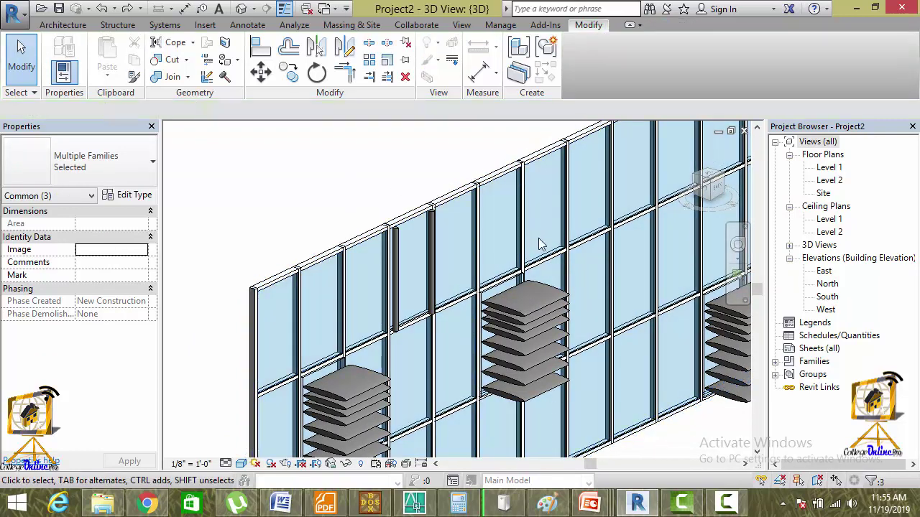
pyautogui.press('Escape')
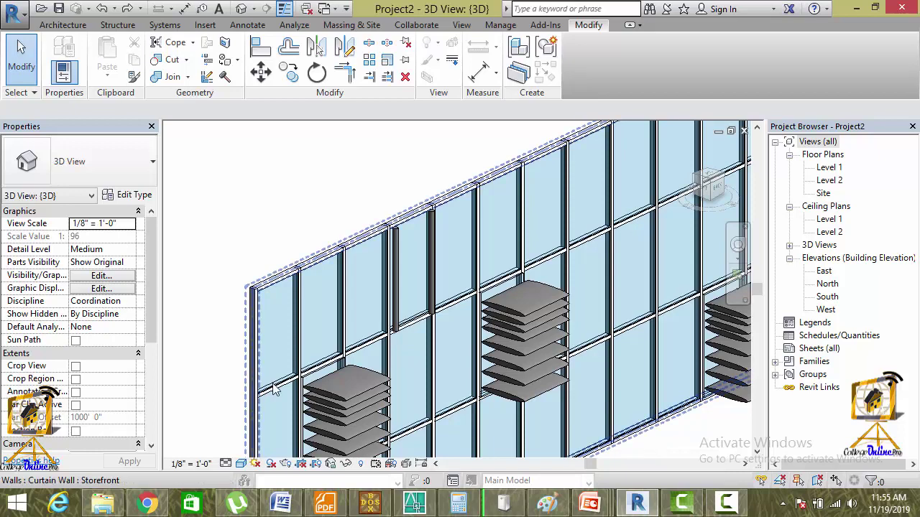
# - Select the upper-left panel and switch to the Level 1 floor plan
pyautogui.press('Tab')
pyautogui.click(274, 388)
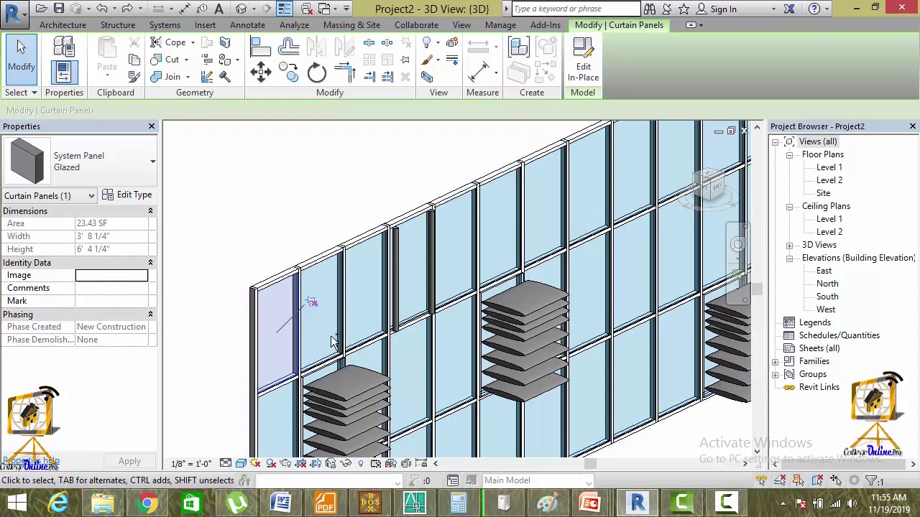
pyautogui.hotkey('ctrl', 'Tab')
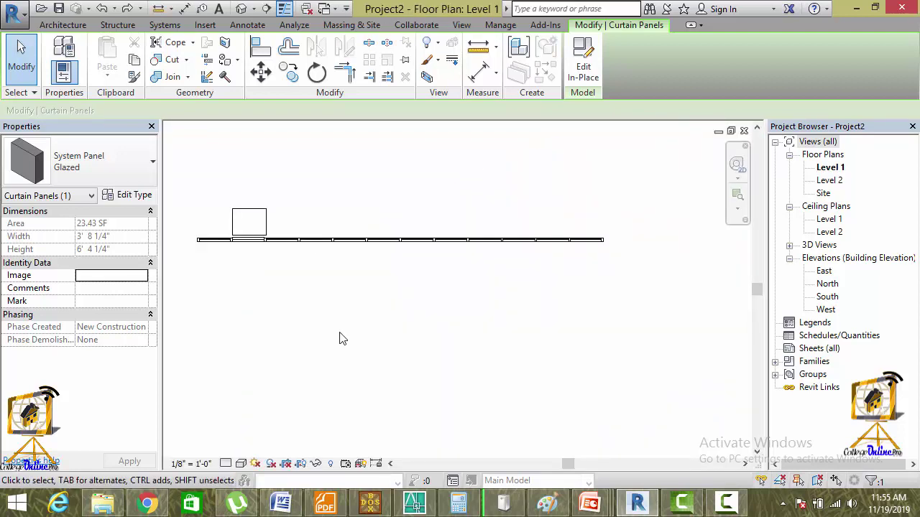
pyautogui.hotkey('ctrl', 'e')
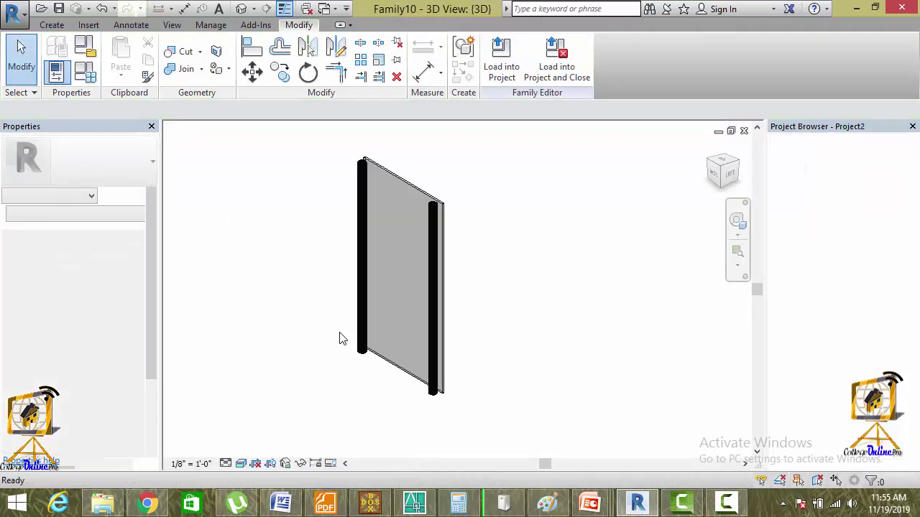
pyautogui.hotkey('ctrl', 'Tab')
pyautogui.hotkey('ctrl', 'Tab')
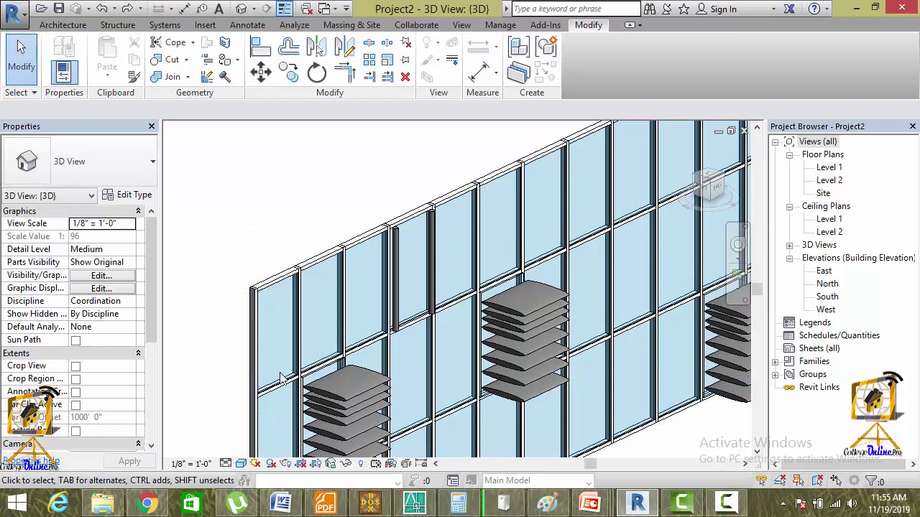
pyautogui.moveTo(282, 385); pyautogui.dragTo(238, 326, button='middle')
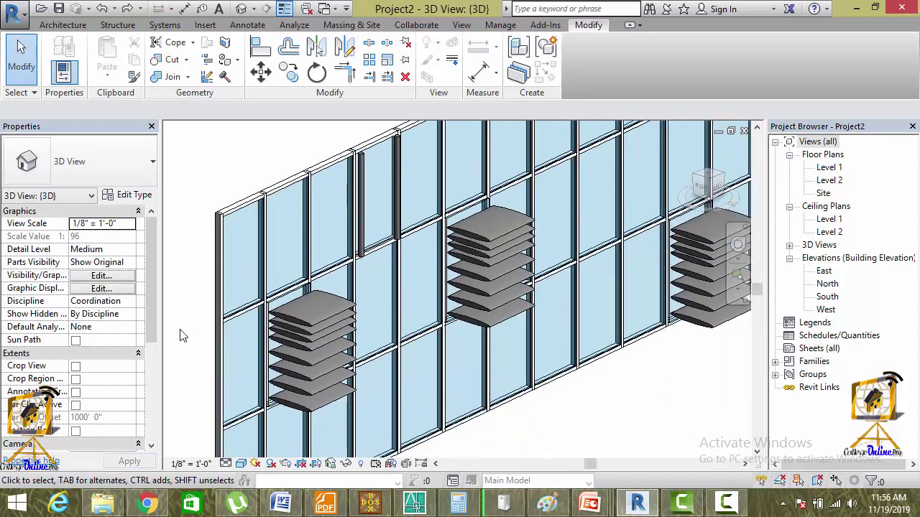
pyautogui.press('Tab')
pyautogui.click(246, 310)
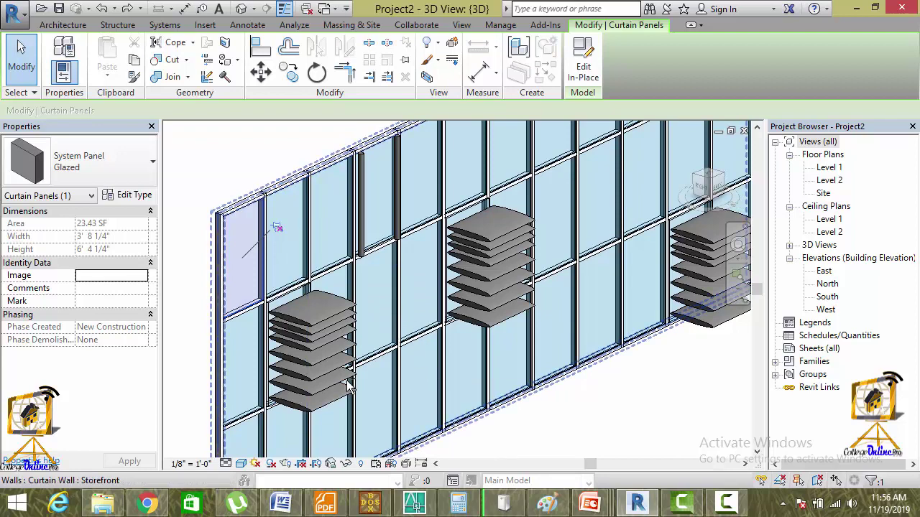
pyautogui.keyDown('ctrl'); pyautogui.click(344, 420); pyautogui.keyUp('ctrl')
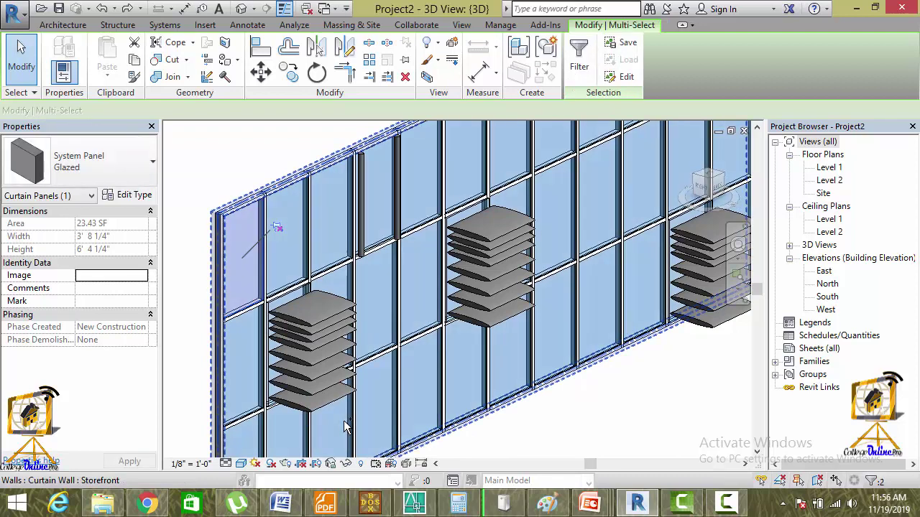
pyautogui.click(144, 162)
pyautogui.scroll(1, 101, 244)
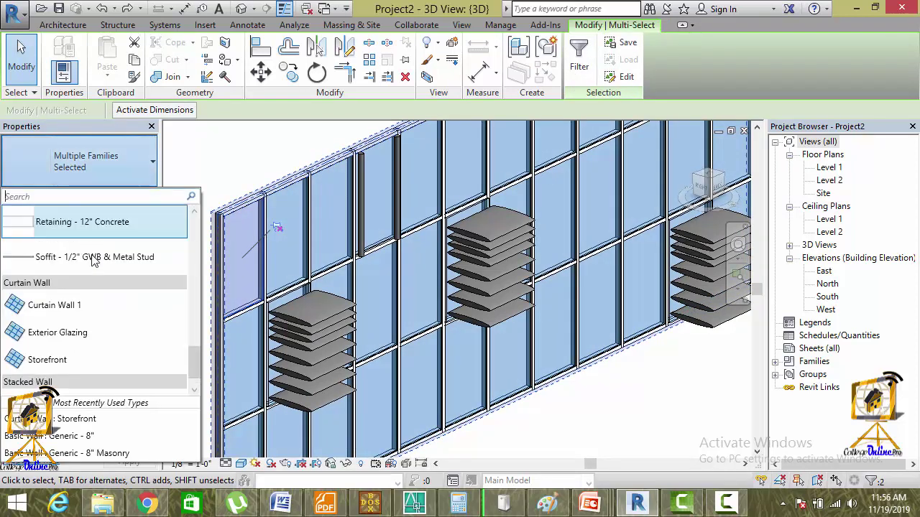
pyautogui.scroll(2, 94, 260)
pyautogui.scroll(-2, 93, 260)
pyautogui.scroll(4, 94, 260)
pyautogui.scroll(3, 96, 261)
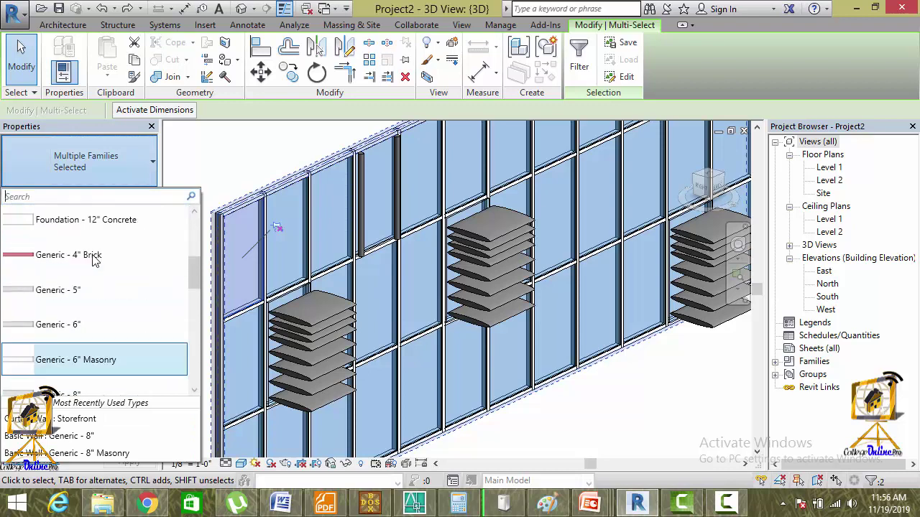
pyautogui.scroll(1, 99, 261)
pyautogui.click(199, 166)
pyautogui.scroll(-2, 199, 166)
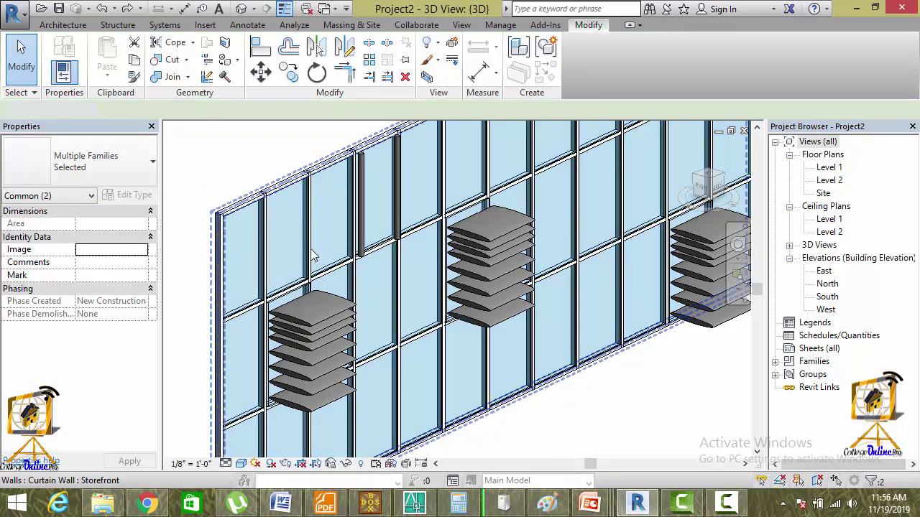
pyautogui.scroll(-3, 215, 251)
pyautogui.scroll(3, 246, 307)
pyautogui.scroll(3, 284, 327)
pyautogui.scroll(-2, 281, 338)
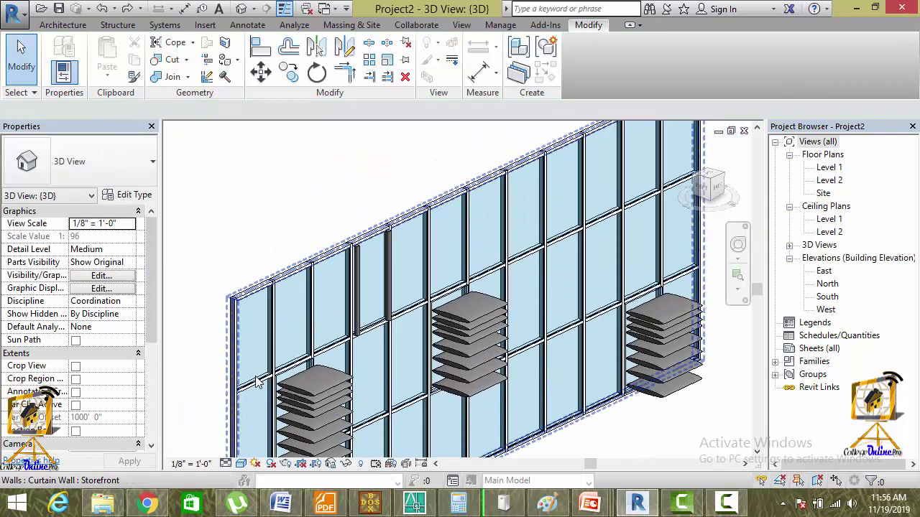
# - Change the three selected upper-left curtain panels to the Family10 type, then clear the selection
pyautogui.click(256, 381)
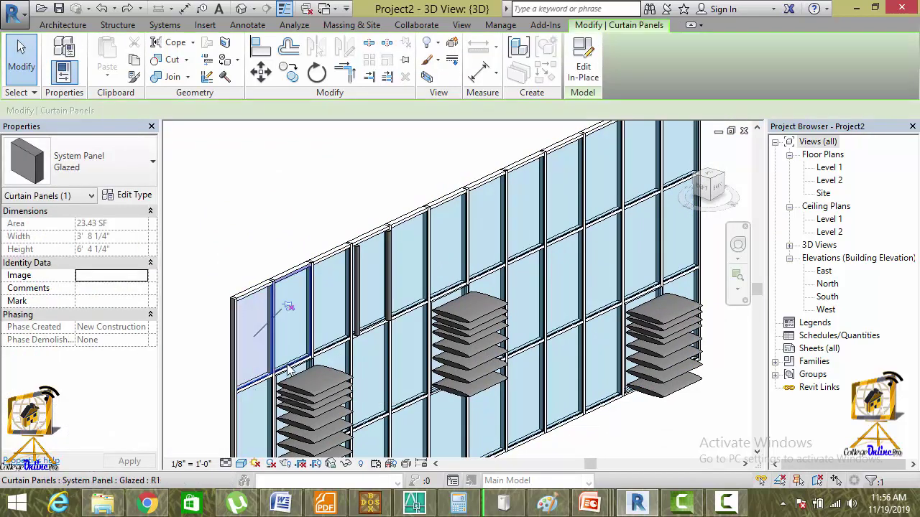
pyautogui.click(288, 366)
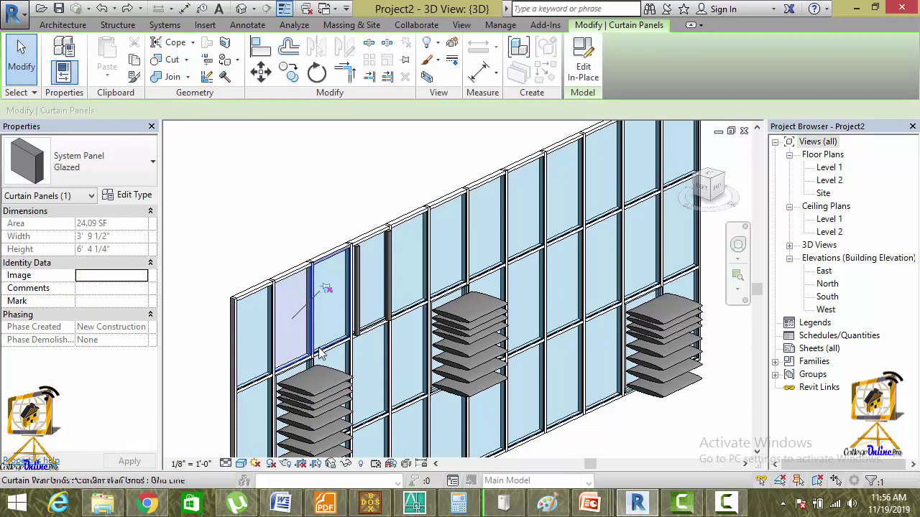
pyautogui.keyDown('ctrl'); pyautogui.click(287, 368); pyautogui.keyUp('ctrl')
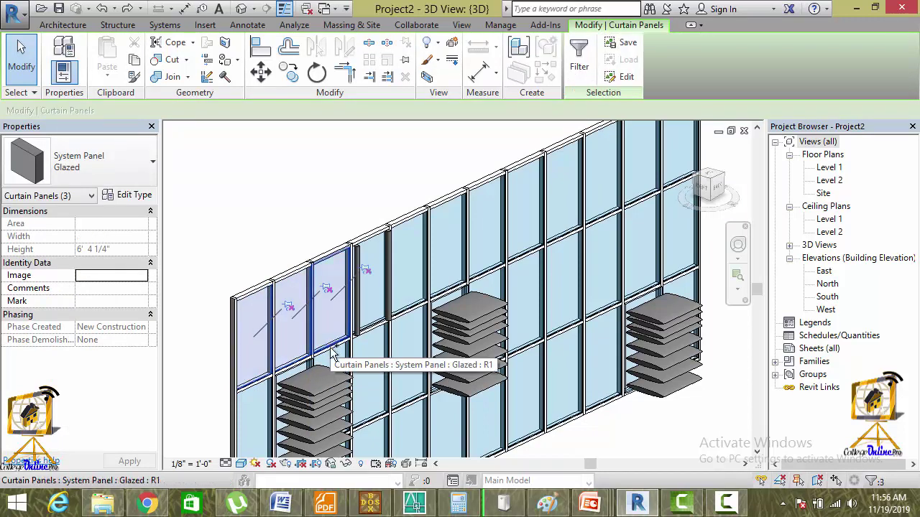
pyautogui.keyDown('ctrl'); pyautogui.click(332, 350); pyautogui.keyUp('ctrl')
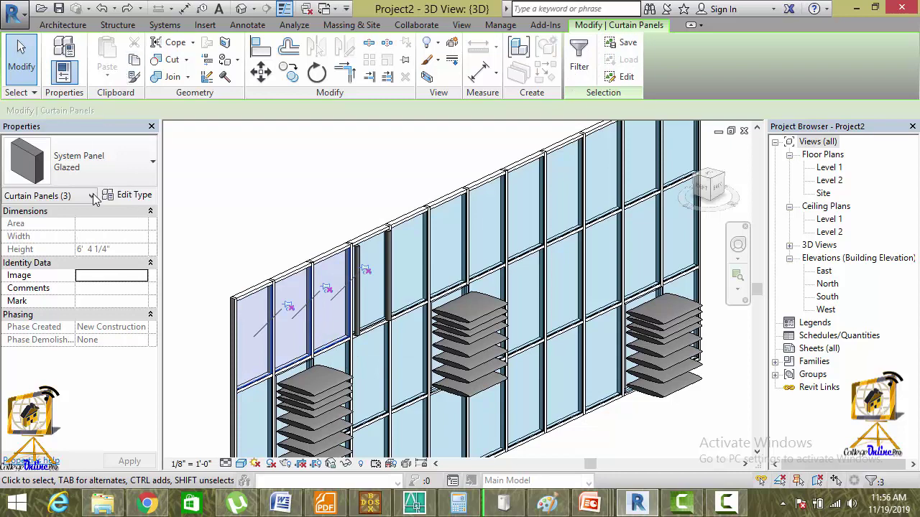
pyautogui.click(132, 176)
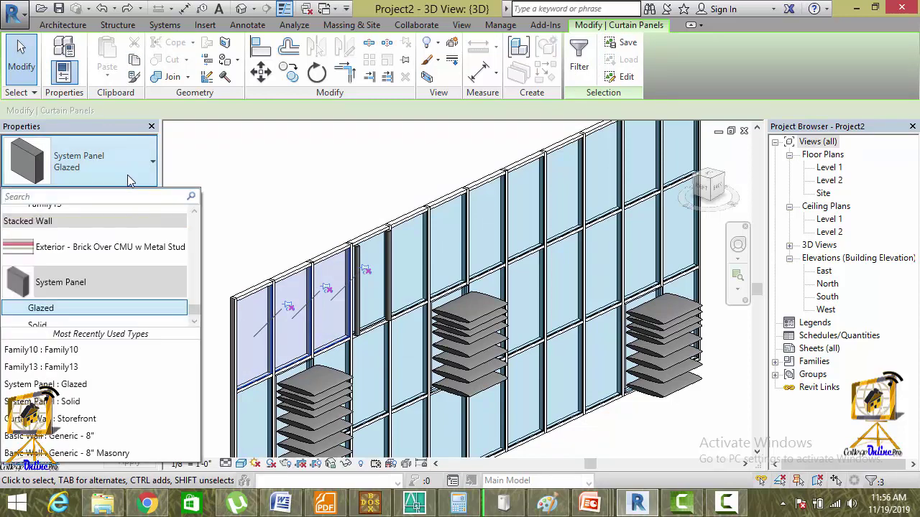
pyautogui.scroll(3, 92, 287)
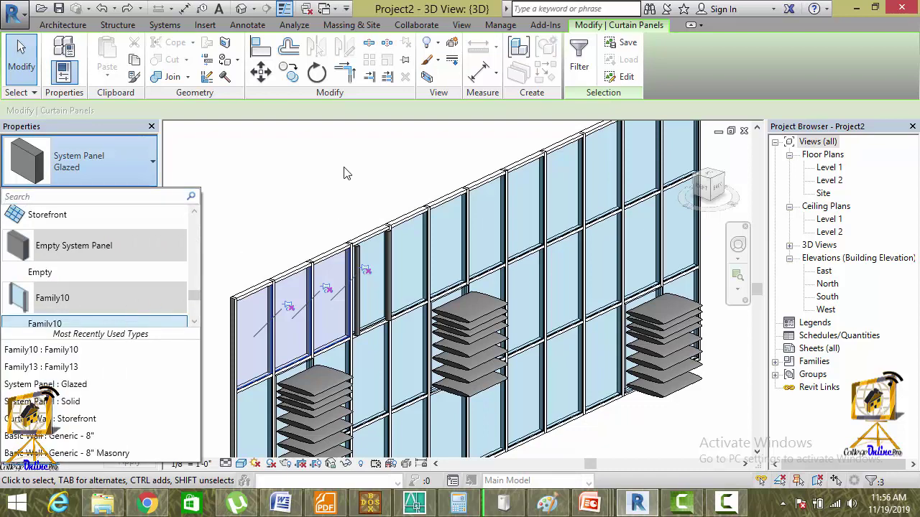
pyautogui.click(53, 321)
pyautogui.click(263, 178)
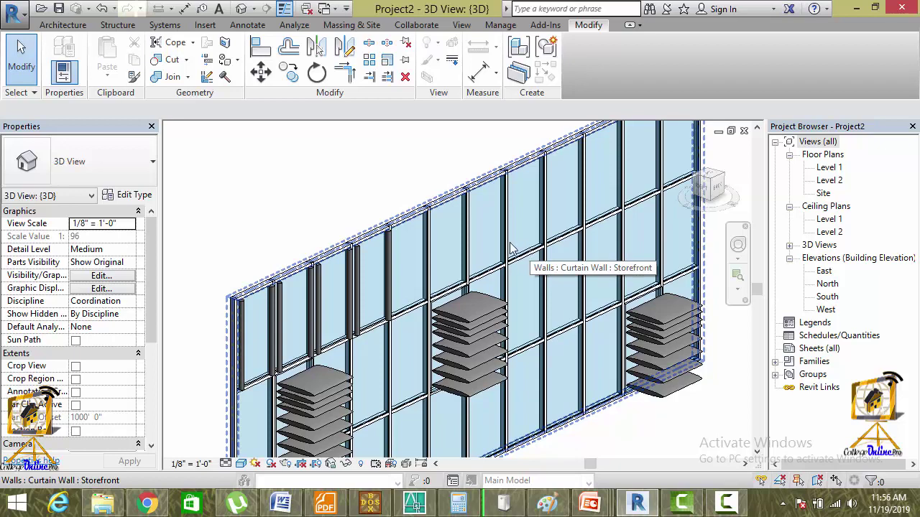
pyautogui.click(454, 345)
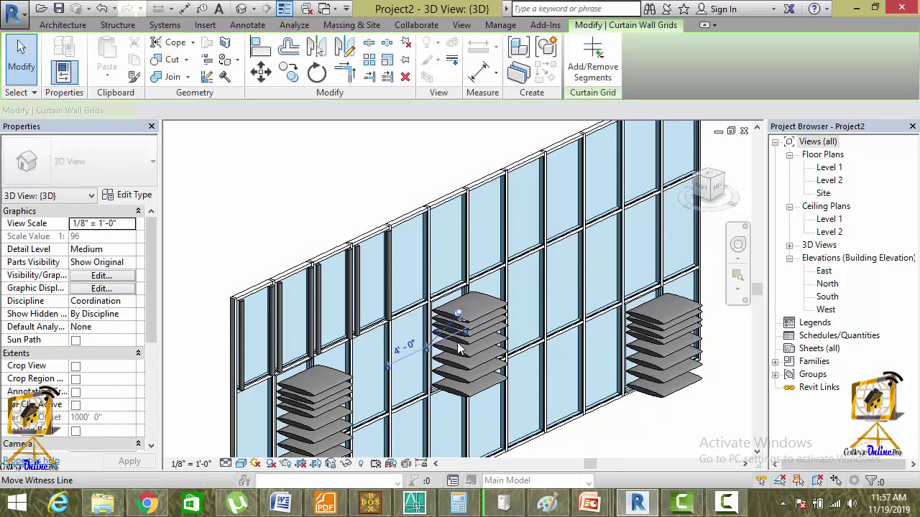
pyautogui.press('Escape')
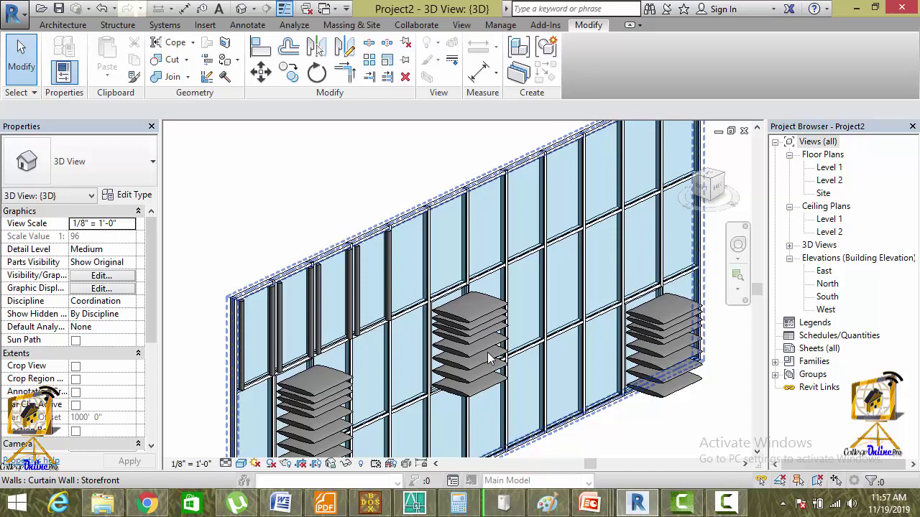
# - Open Family13 from a louver panel and edit its louver extrusion sketch in the 3D view
pyautogui.doubleClick(487, 362)
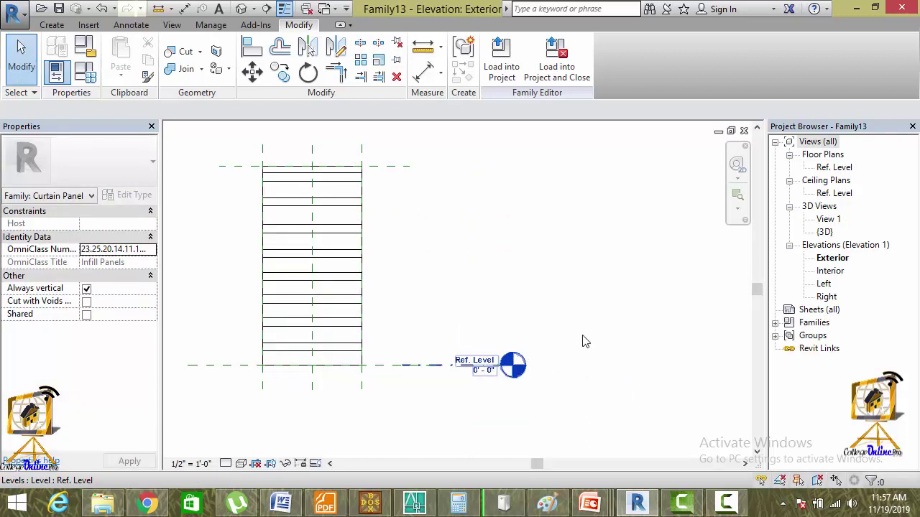
pyautogui.click(241, 9)
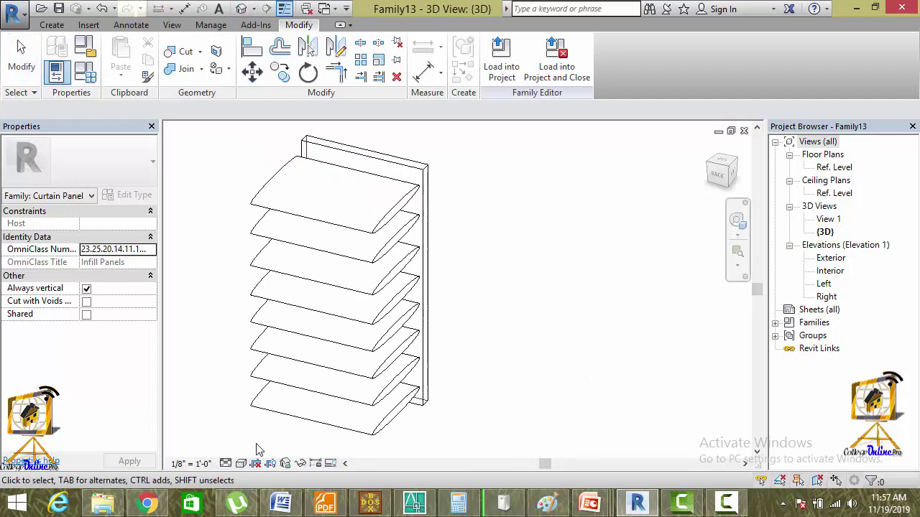
pyautogui.click(377, 239)
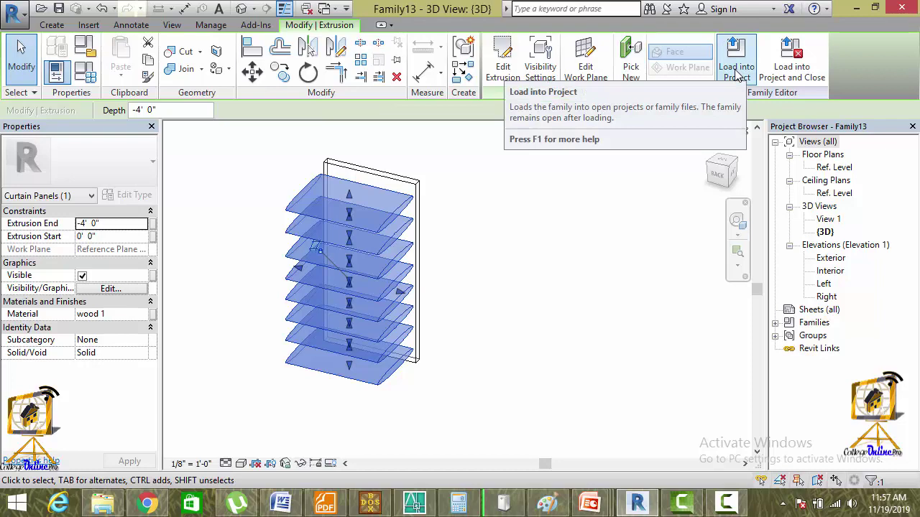
pyautogui.click(505, 71)
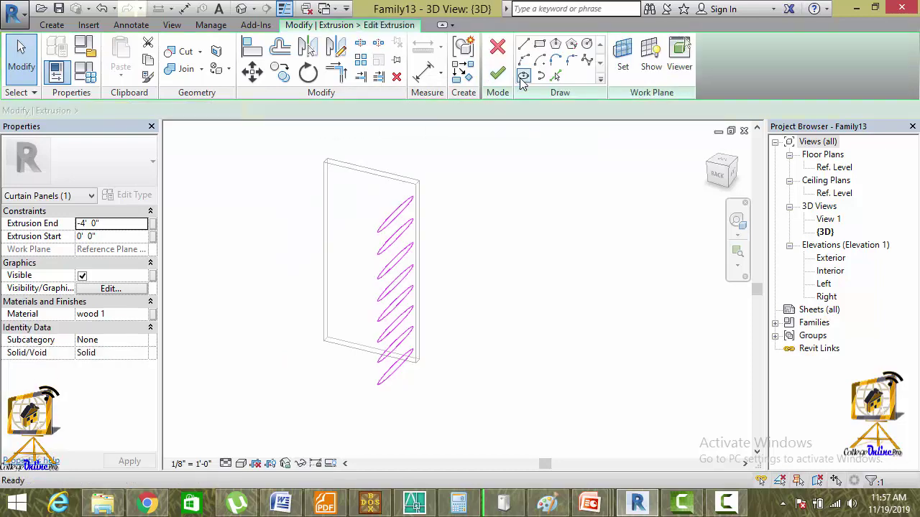
# - Orbit to the left side and reshape and tilt the top and third louver ellipses
pyautogui.keyDown('shift'); pyautogui.moveTo(416, 234); pyautogui.dragTo(289, 201, button='middle'); pyautogui.keyUp('shift')
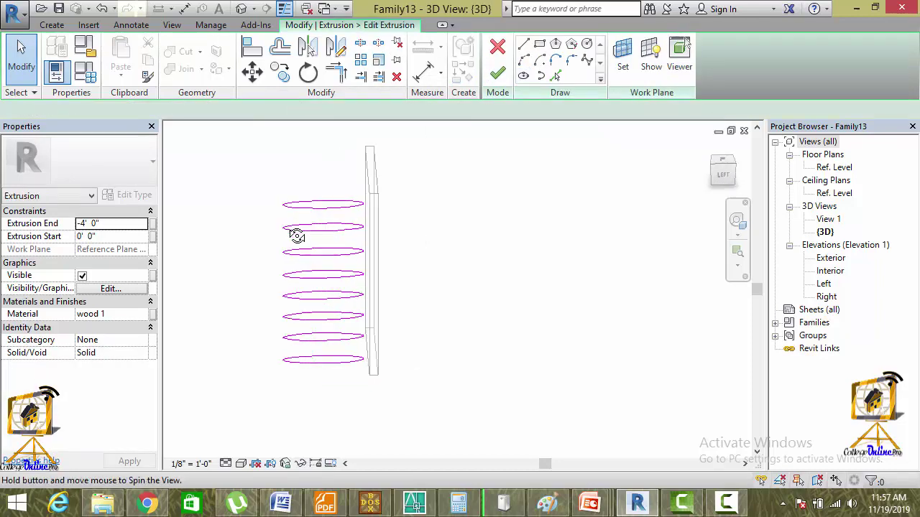
pyautogui.click(289, 198)
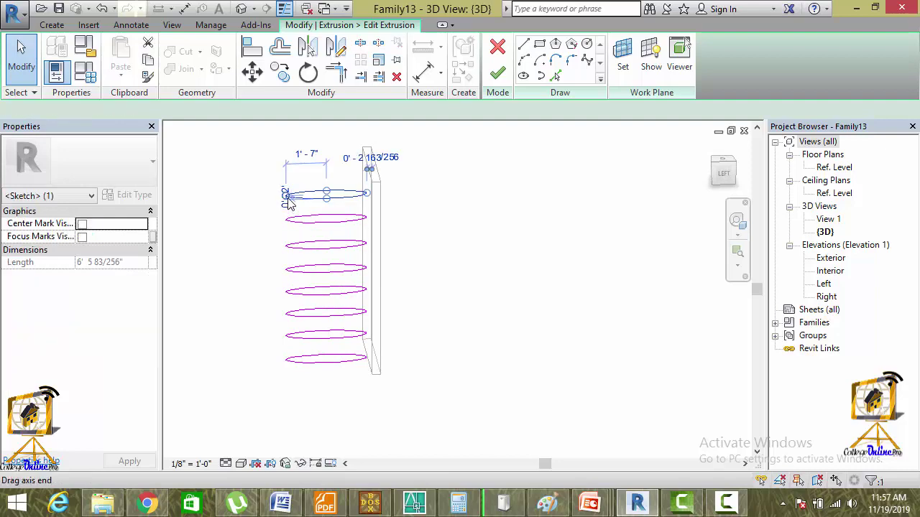
pyautogui.scroll(5, 289, 203)
pyautogui.scroll(-3, 287, 191)
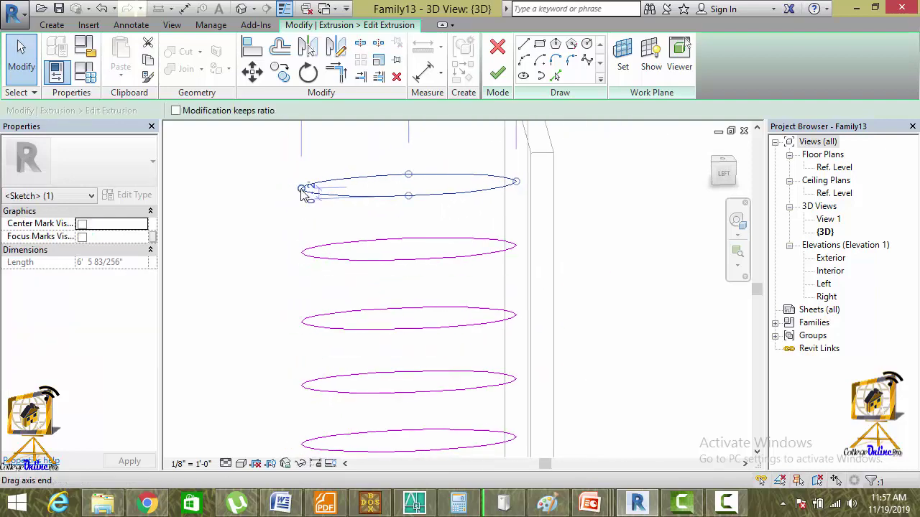
pyautogui.moveTo(306, 193); pyautogui.dragTo(364, 188)
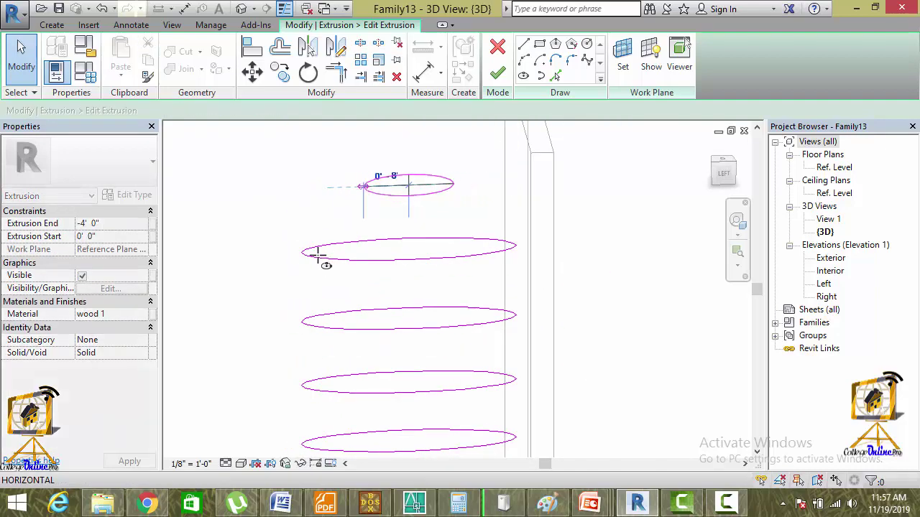
pyautogui.click(318, 253)
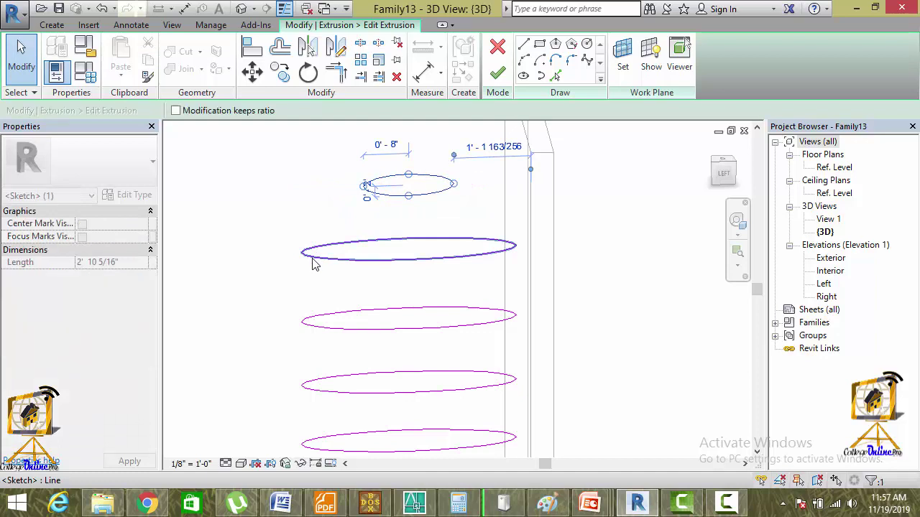
pyautogui.click(305, 325)
pyautogui.moveTo(357, 327); pyautogui.dragTo(357, 343)
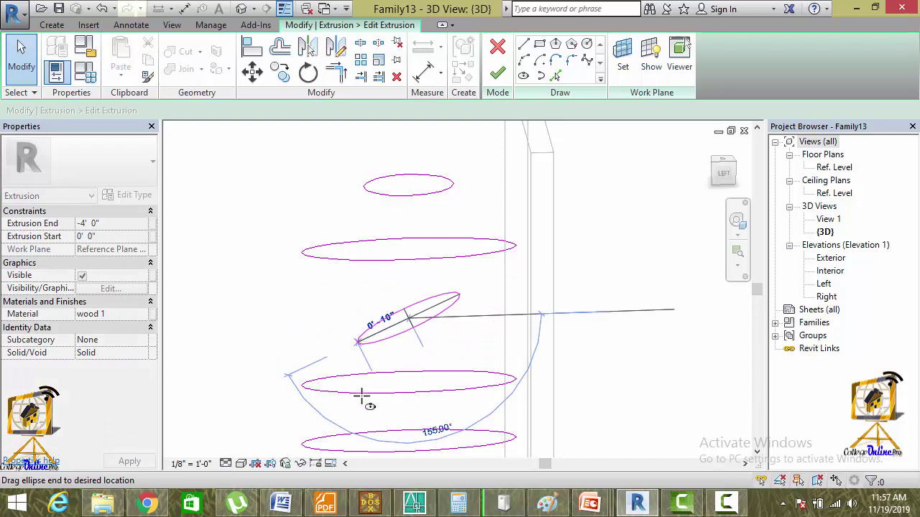
pyautogui.click(426, 194)
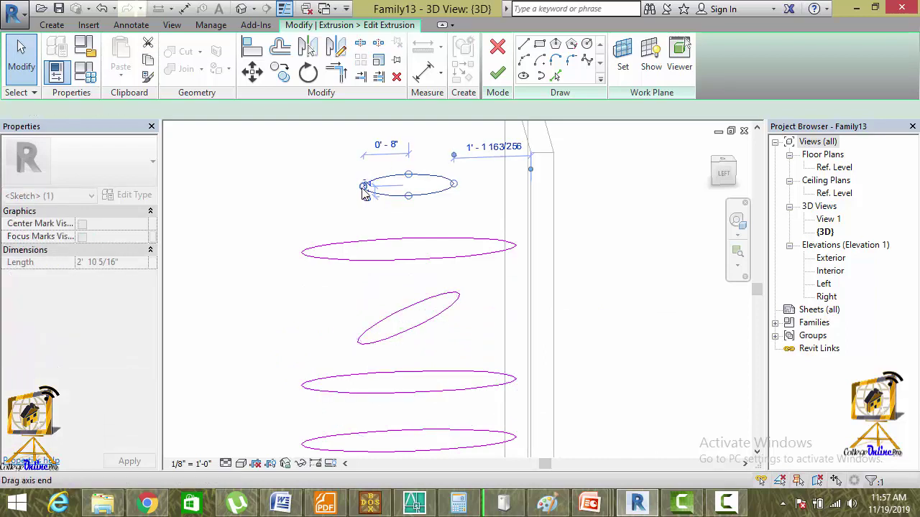
pyautogui.moveTo(365, 188); pyautogui.dragTo(367, 213)
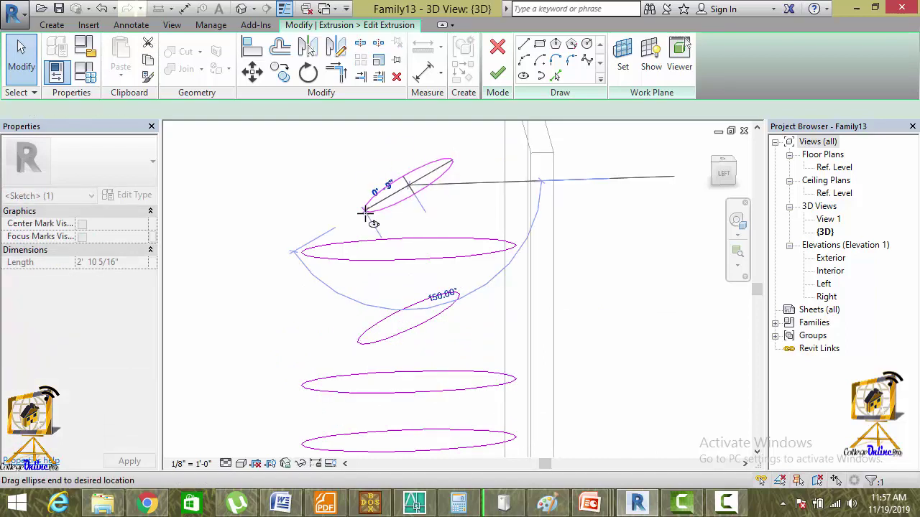
pyautogui.click(362, 267)
pyautogui.scroll(-3, 288, 283)
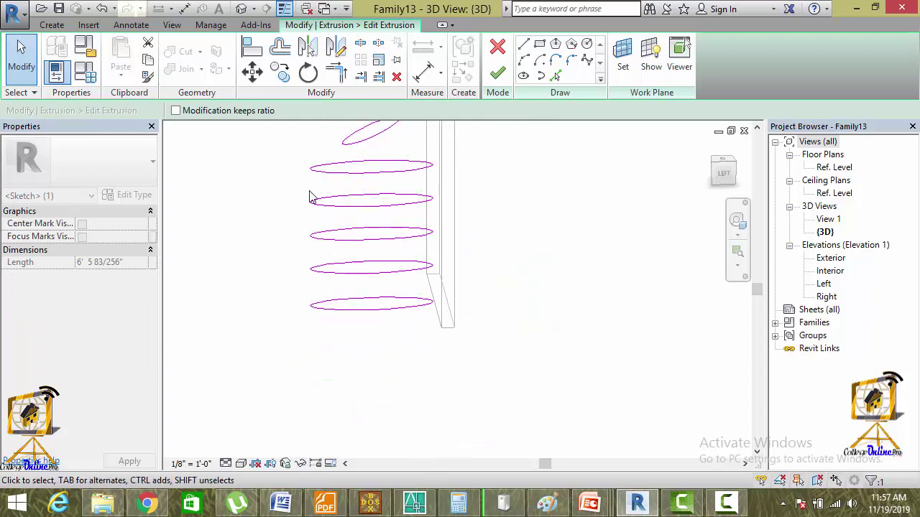
# - Select the extra stacked ellipses and delete them
pyautogui.moveTo(394, 381); pyautogui.dragTo(280, 150)
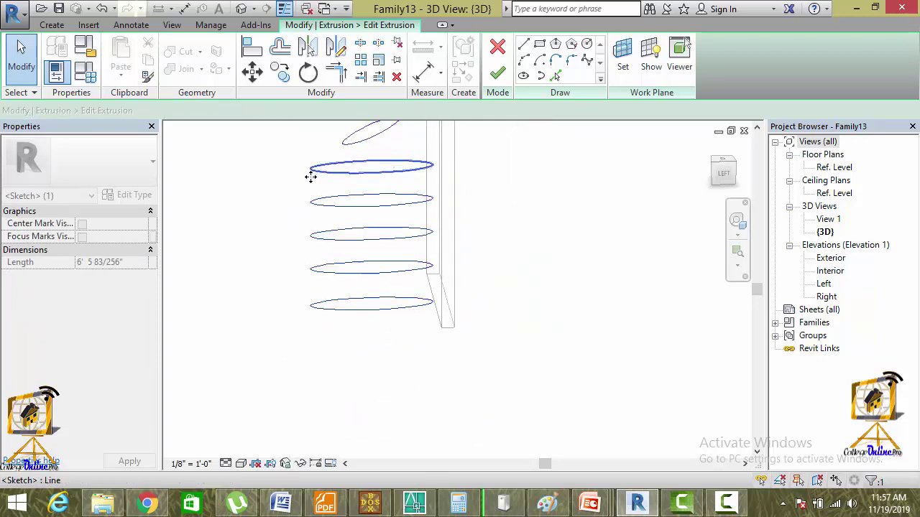
pyautogui.moveTo(311, 175); pyautogui.dragTo(342, 258, button='middle')
pyautogui.moveTo(343, 255); pyautogui.dragTo(291, 194)
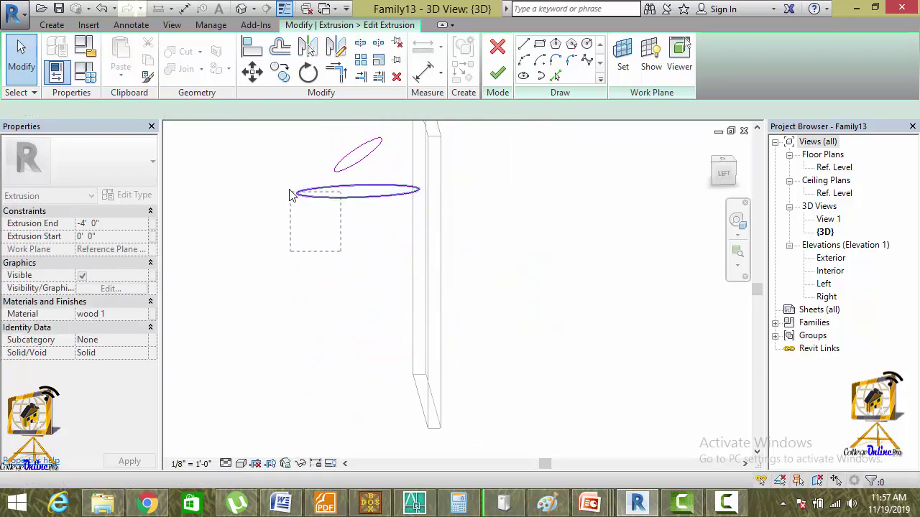
pyautogui.press('Delete')
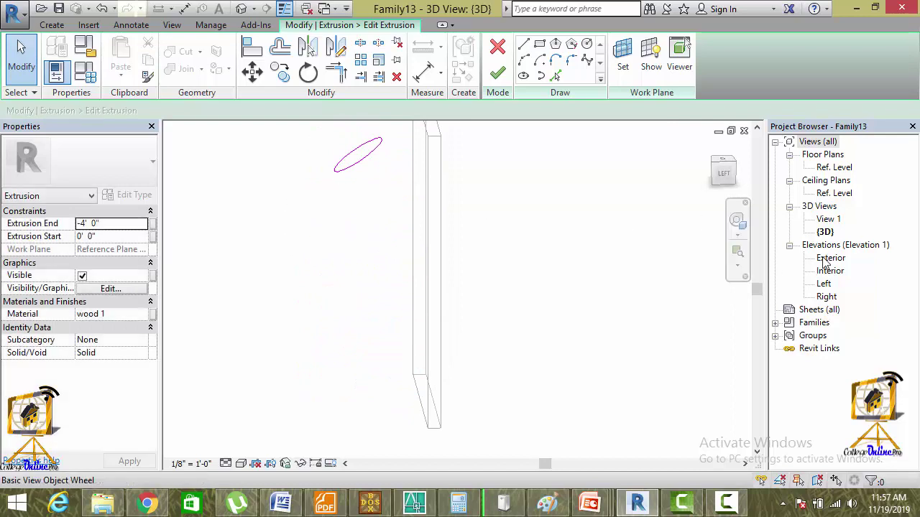
# - In the Left elevation, move the remaining ellipse to the right
pyautogui.doubleClick(825, 286)
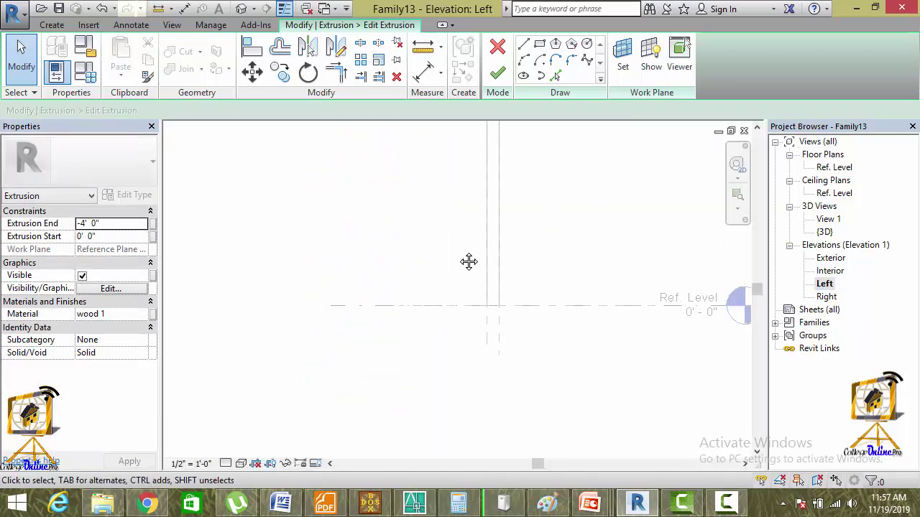
pyautogui.moveTo(468, 261); pyautogui.dragTo(397, 189, button='middle')
pyautogui.scroll(3, 396, 188)
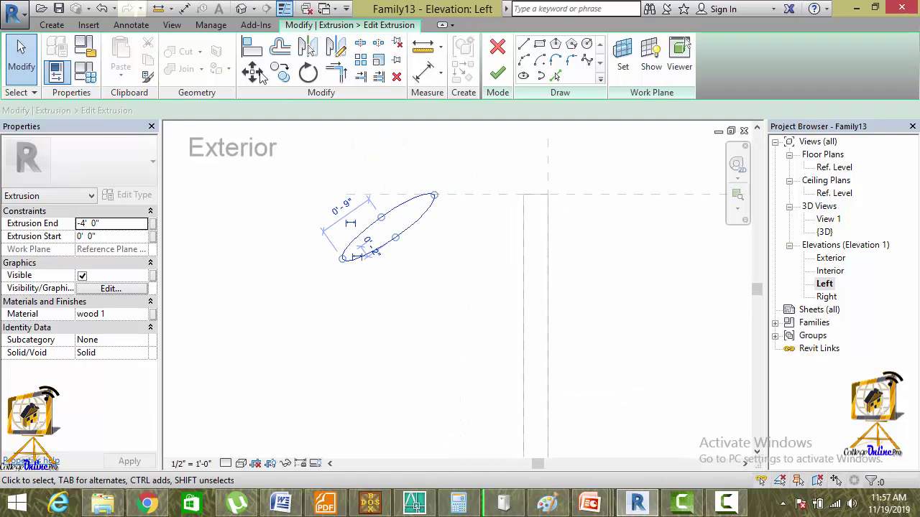
pyautogui.click(253, 72)
pyautogui.click(388, 230)
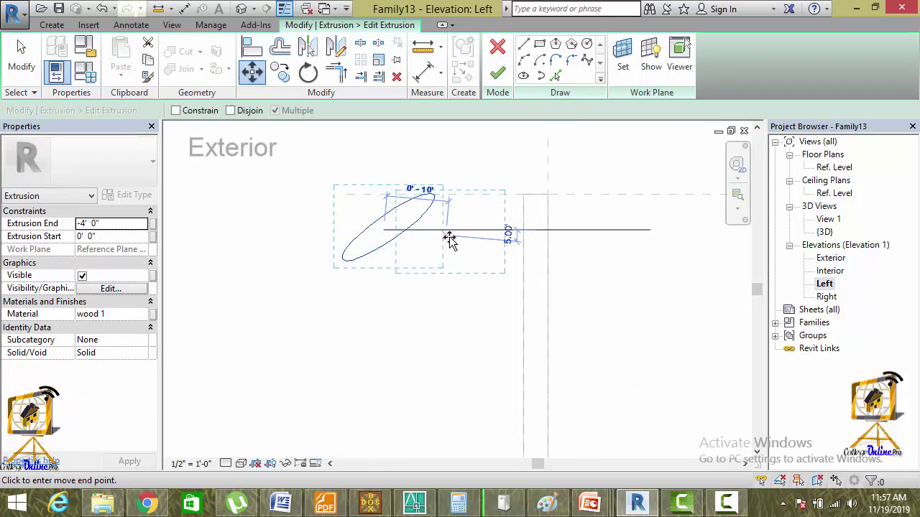
pyautogui.click(465, 239)
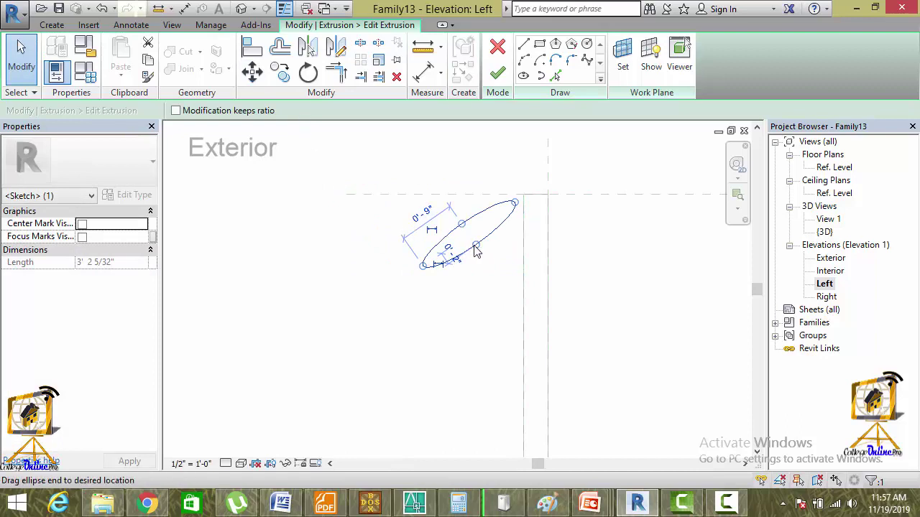
# - Rotate the ellipse 45° with RO and move its upper tip against the panel edge
pyautogui.press('r')
pyautogui.press('o')
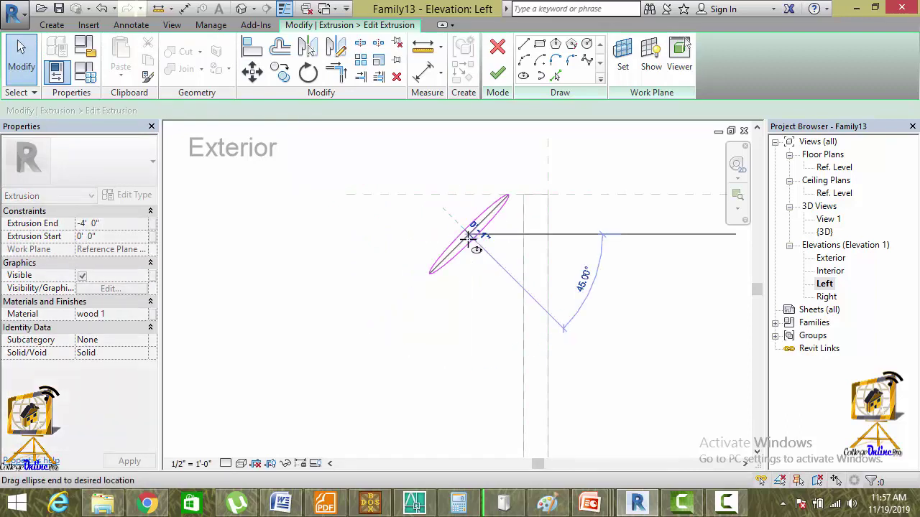
pyautogui.moveTo(469, 237); pyautogui.dragTo(472, 240)
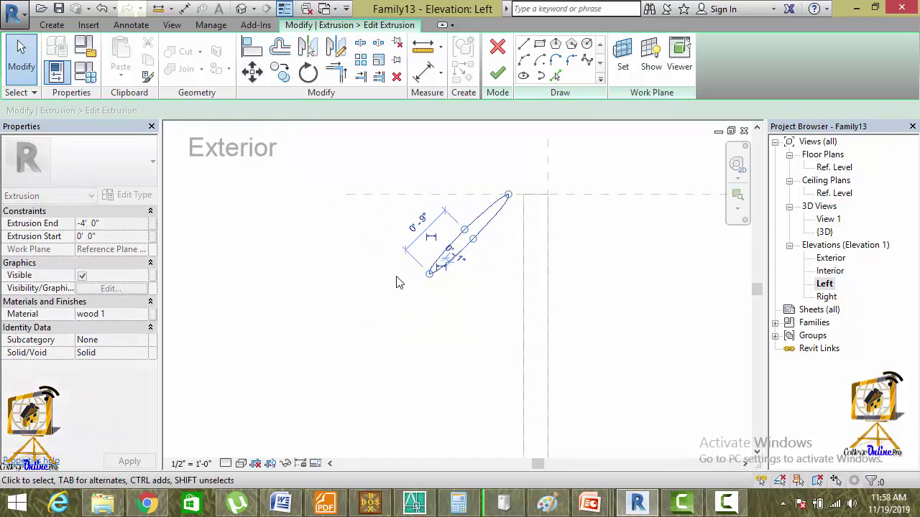
pyautogui.click(257, 74)
pyautogui.click(484, 234)
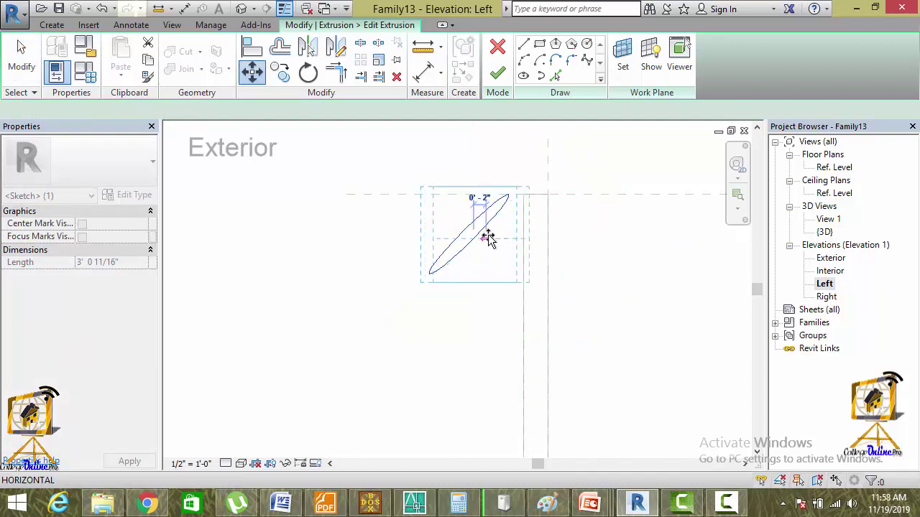
pyautogui.click(495, 237)
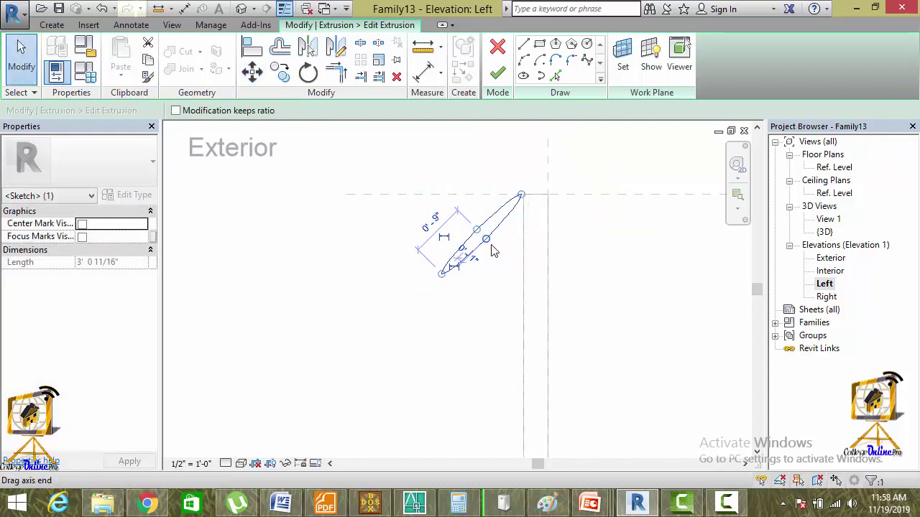
pyautogui.click(253, 72)
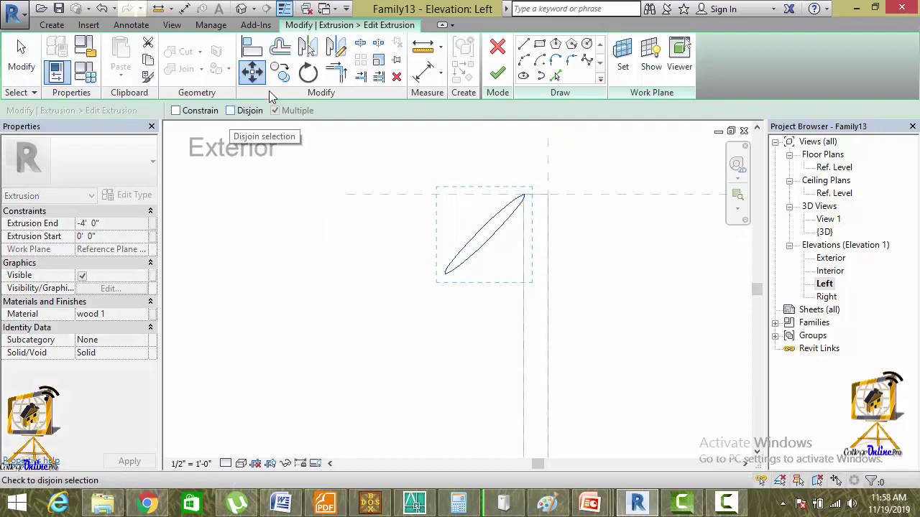
# - Copy the tilted ellipse multiple times down the panel edge from its tip, then finish the extrusion
pyautogui.click(280, 72)
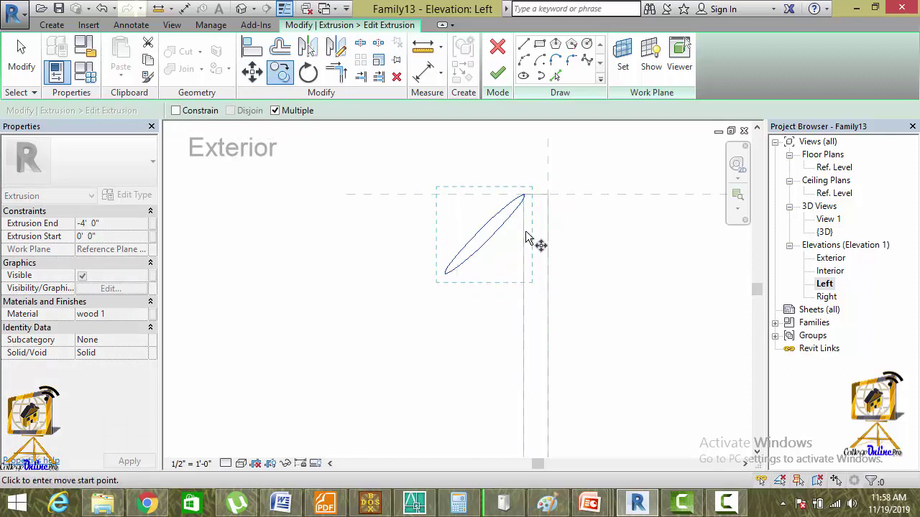
pyautogui.click(523, 194)
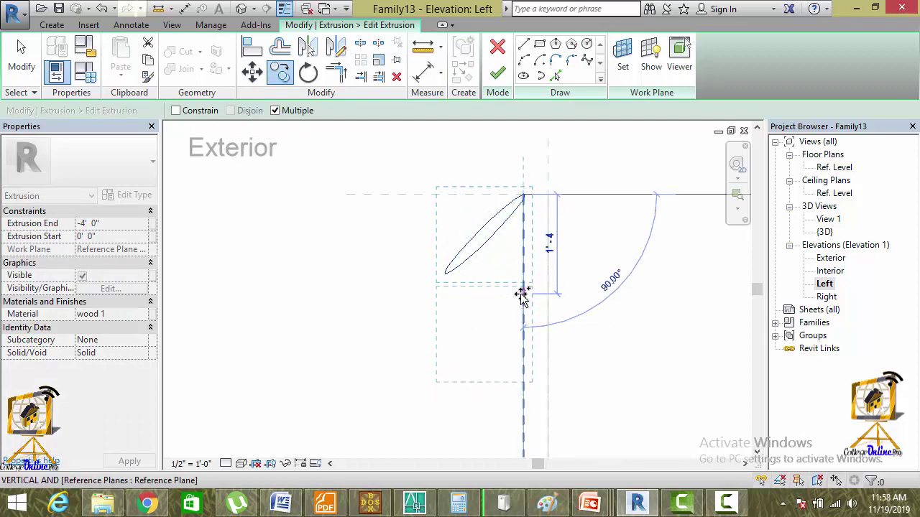
pyautogui.click(521, 359)
pyautogui.moveTo(513, 394); pyautogui.dragTo(511, 280, button='middle')
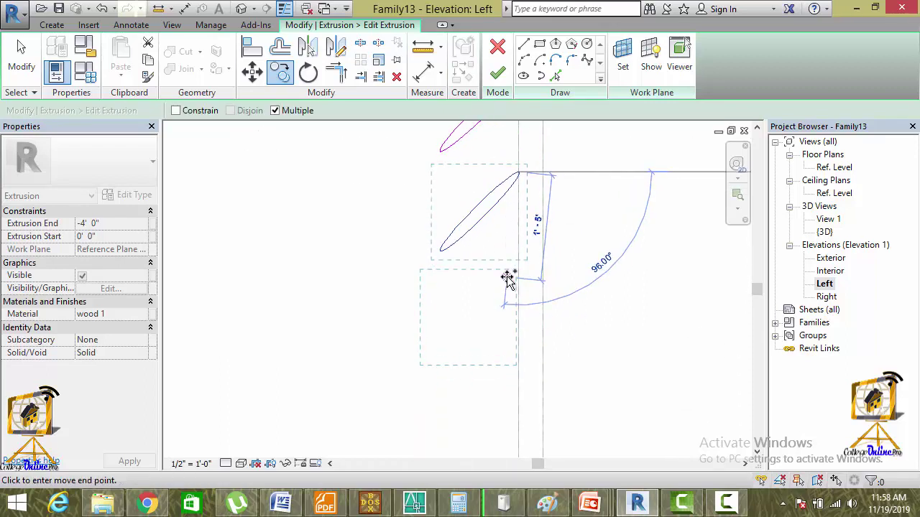
pyautogui.click(521, 338)
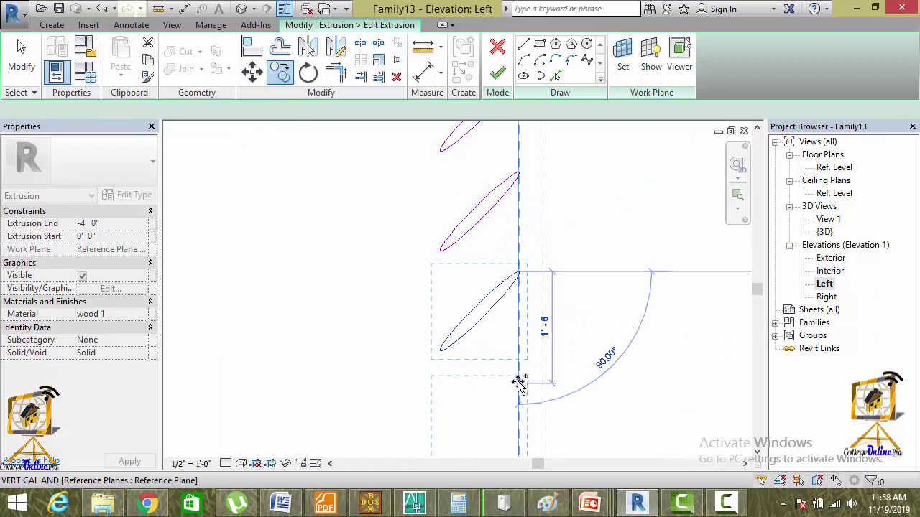
pyautogui.moveTo(519, 272); pyautogui.dragTo(506, 264, button='middle')
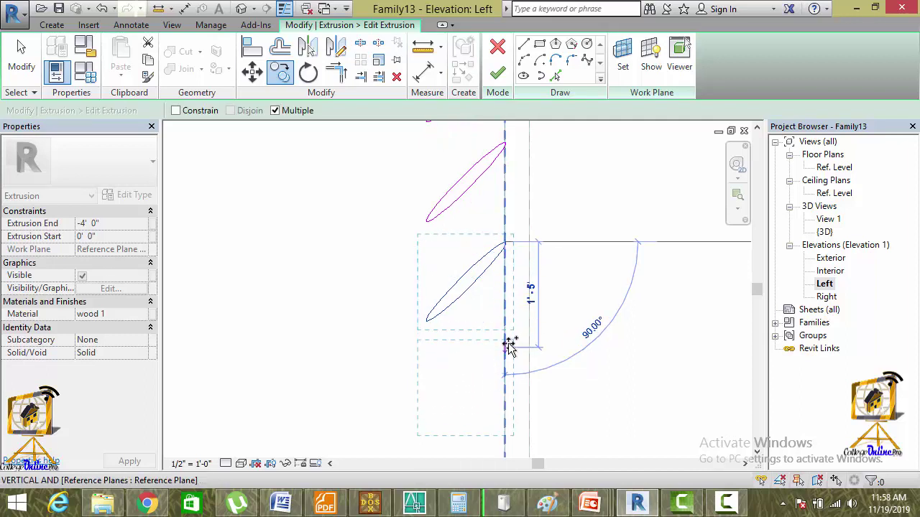
pyautogui.moveTo(509, 343); pyautogui.dragTo(508, 251, button='middle')
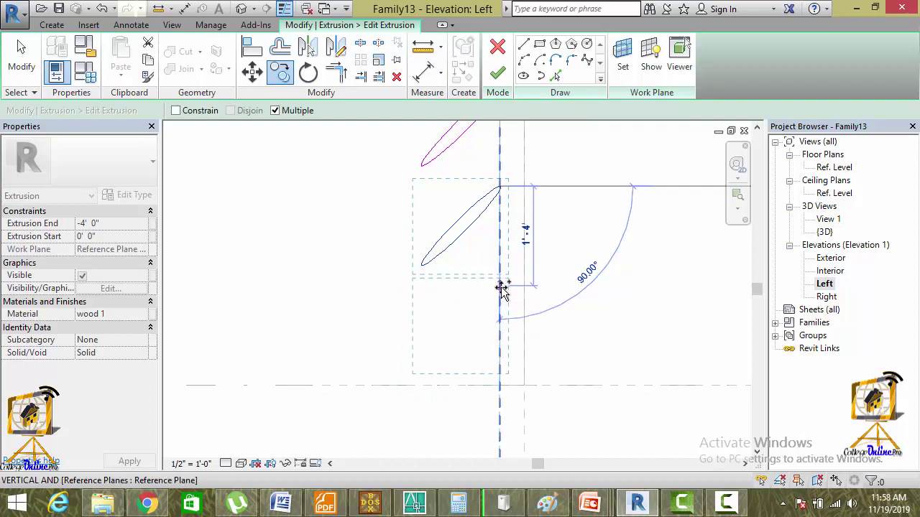
pyautogui.click(502, 287)
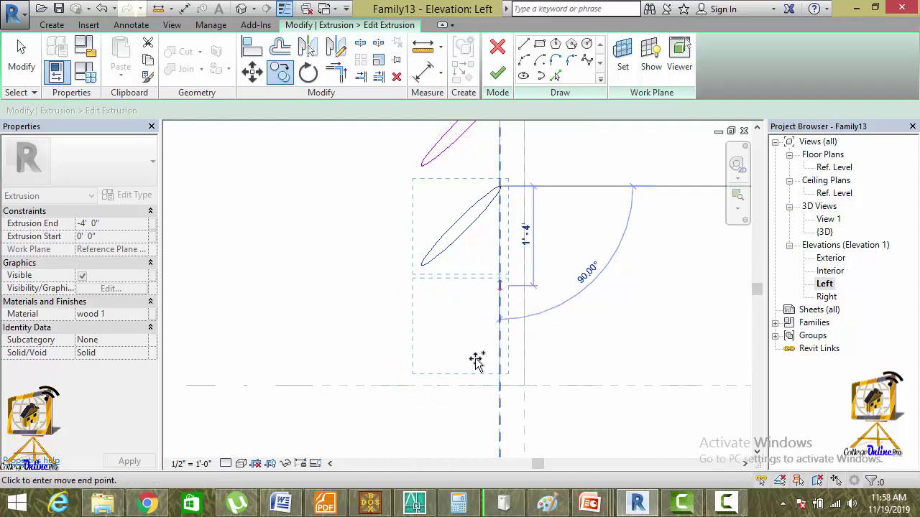
pyautogui.click(503, 75)
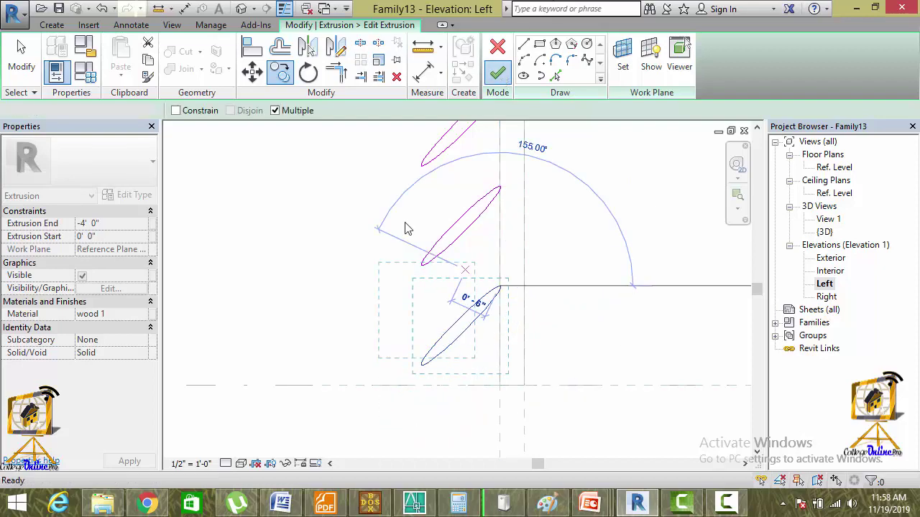
# - Orbit and zoom the 3D view to inspect the angled louvers
pyautogui.click(242, 8)
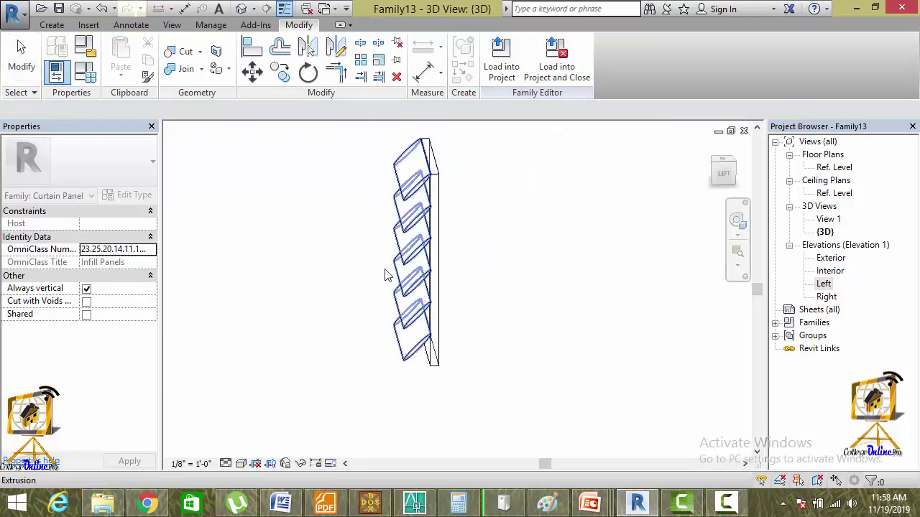
pyautogui.moveTo(339, 314)
pyautogui.keyDown('shift'); pyautogui.mouseDown(button='middle')
pyautogui.moveTo(643, 312)
pyautogui.moveTo(361, 388)
pyautogui.mouseUp(button='middle'); pyautogui.keyUp('shift')
pyautogui.scroll(5, 362, 384)
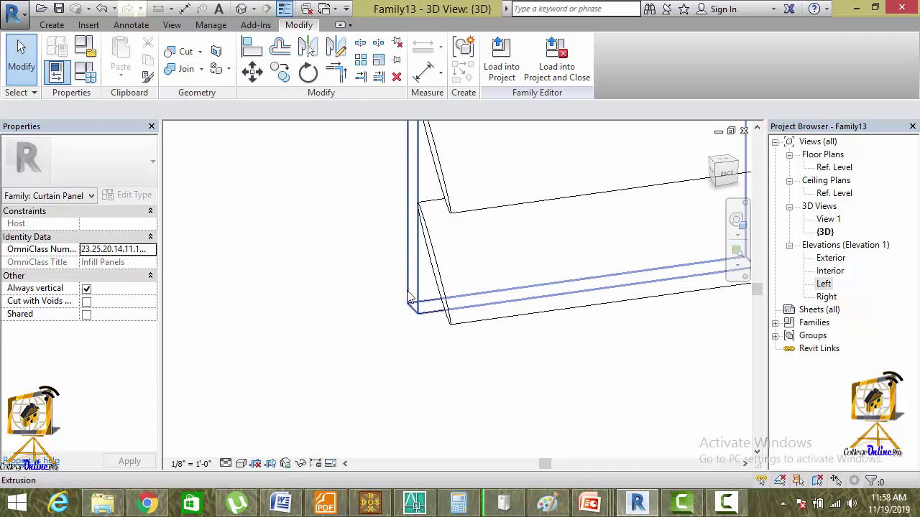
# - Open the Ref. Level floor plan and zoom in on the panel's left end
pyautogui.click(52, 24)
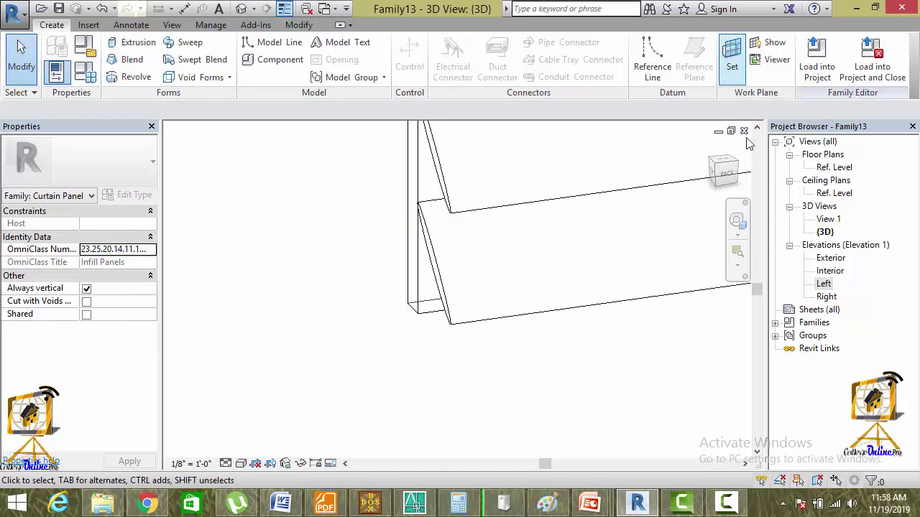
pyautogui.doubleClick(833, 167)
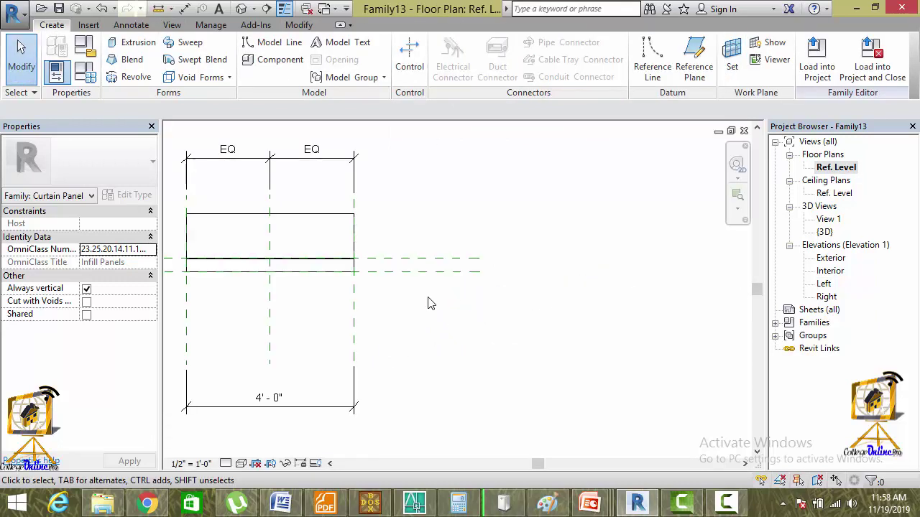
pyautogui.moveTo(334, 310); pyautogui.dragTo(489, 266, button='middle')
pyautogui.scroll(5, 384, 213)
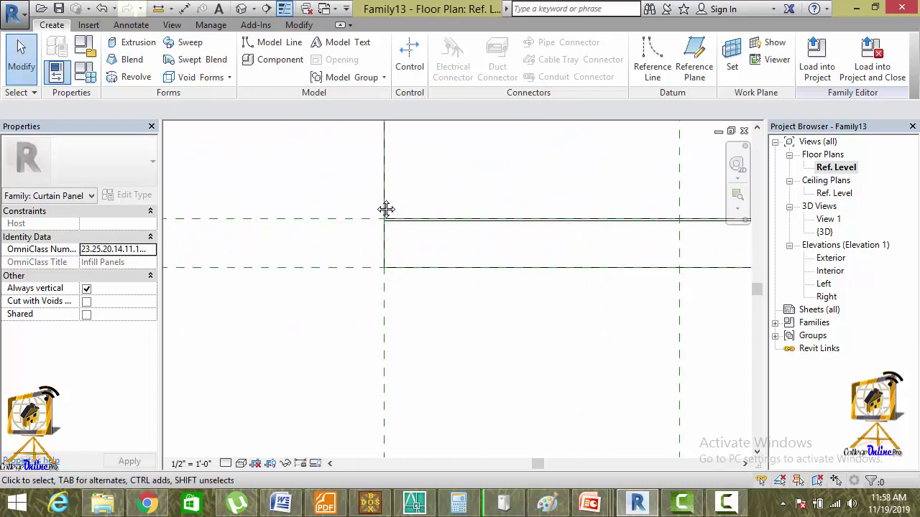
pyautogui.moveTo(384, 207); pyautogui.dragTo(363, 303, button='middle')
pyautogui.scroll(2, 363, 304)
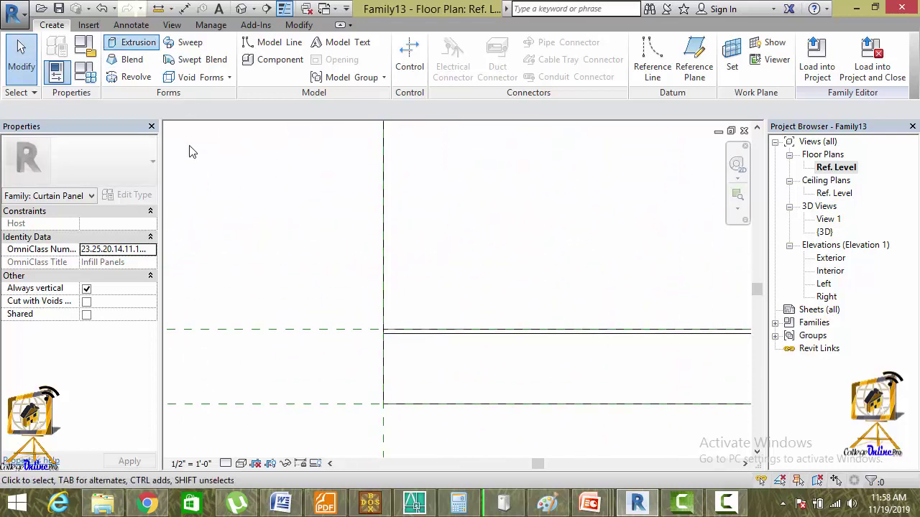
# - Sketch a 0'-1 1/4" radius circle extrusion profile at the panel's left edge
pyautogui.press('e')
pyautogui.press('x')
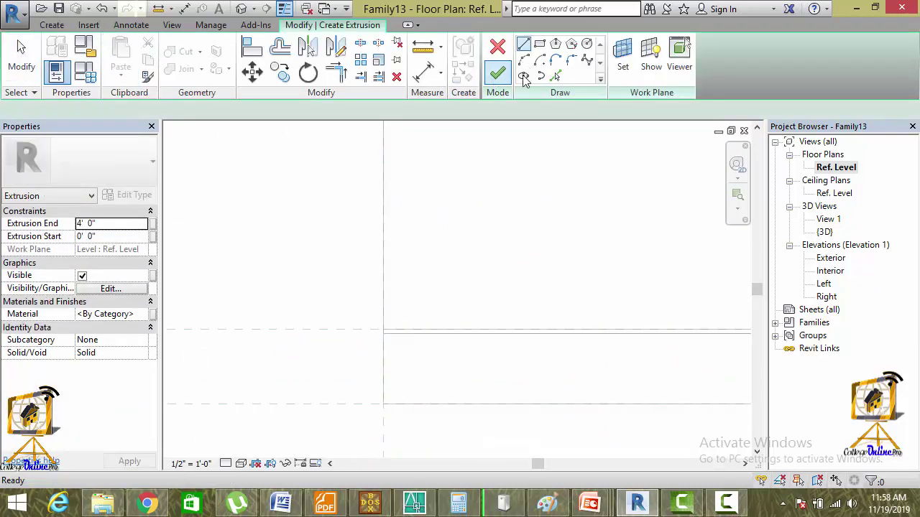
pyautogui.click(524, 77)
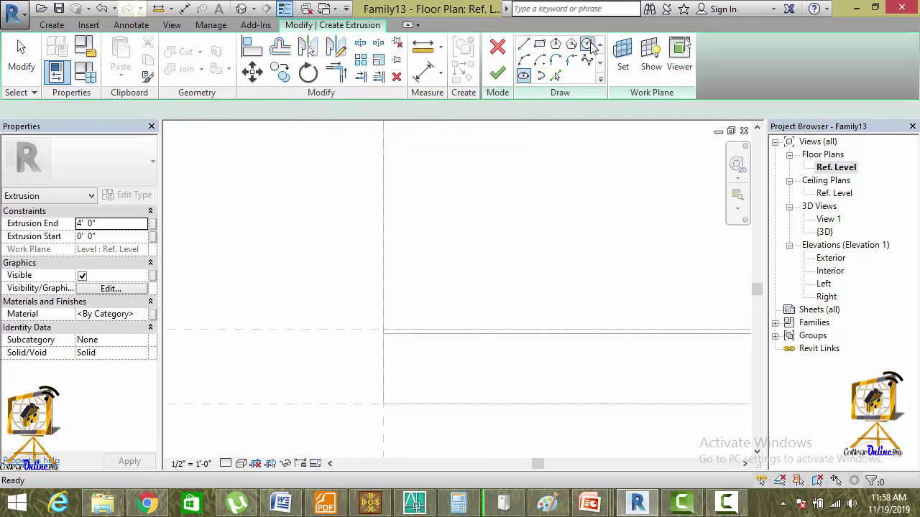
pyautogui.click(384, 330)
pyautogui.click(388, 307)
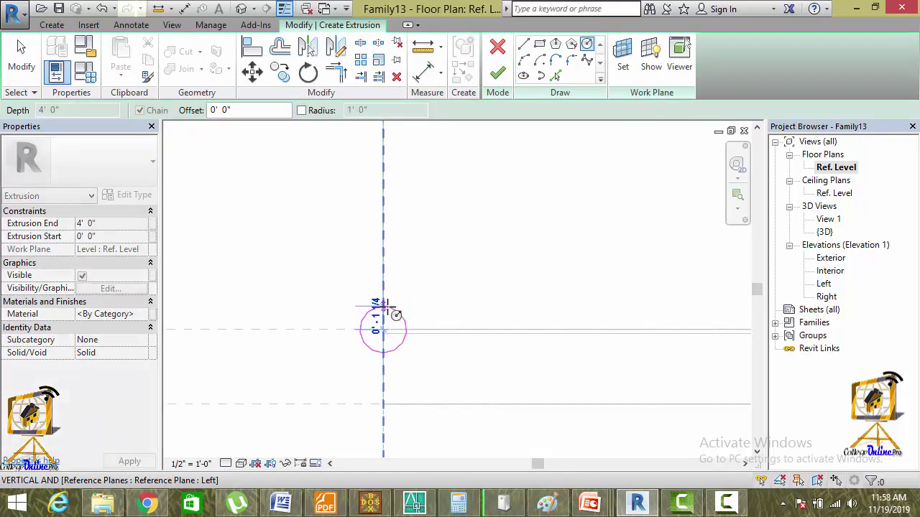
pyautogui.press('Escape')
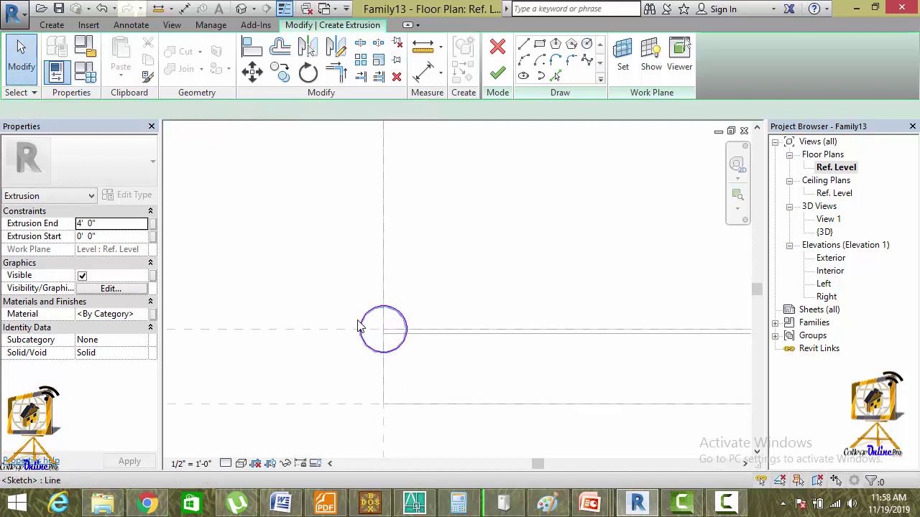
pyautogui.moveTo(360, 325); pyautogui.dragTo(358, 317)
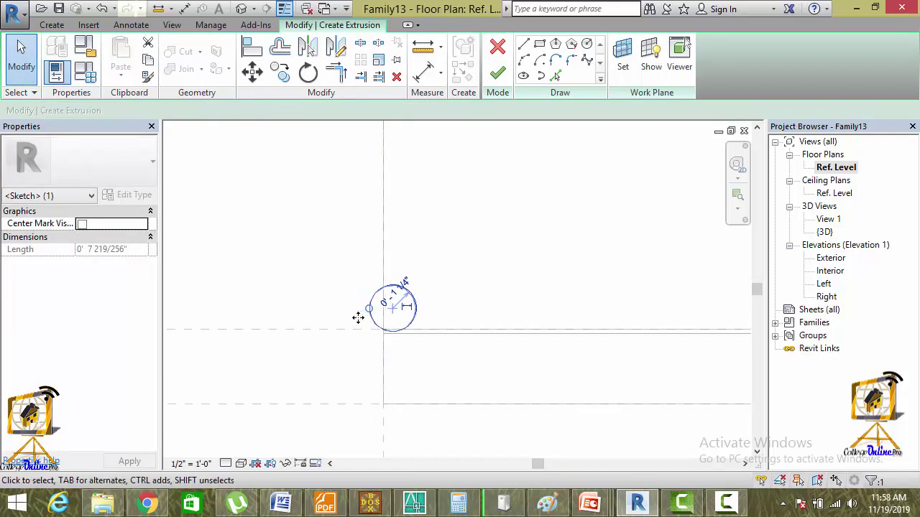
pyautogui.press('Right')
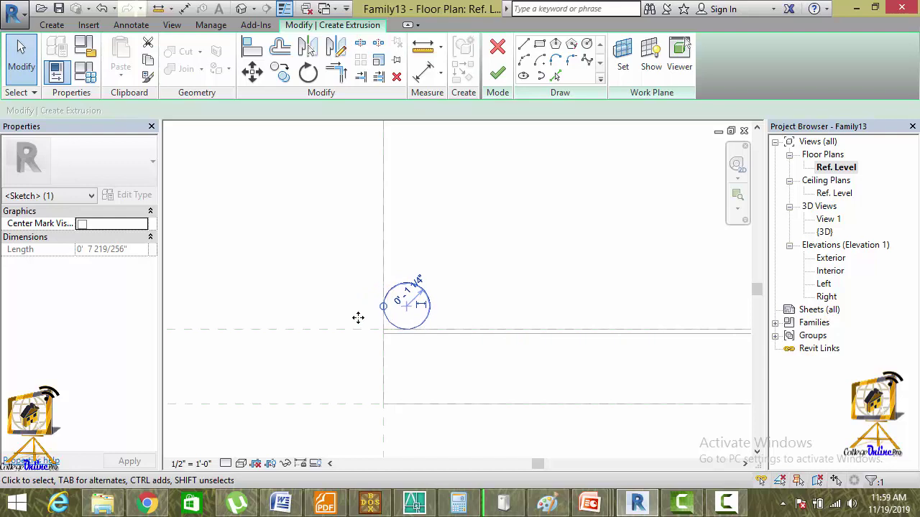
pyautogui.scroll(-3, 496, 314)
pyautogui.moveTo(357, 310); pyautogui.dragTo(304, 304, button='middle')
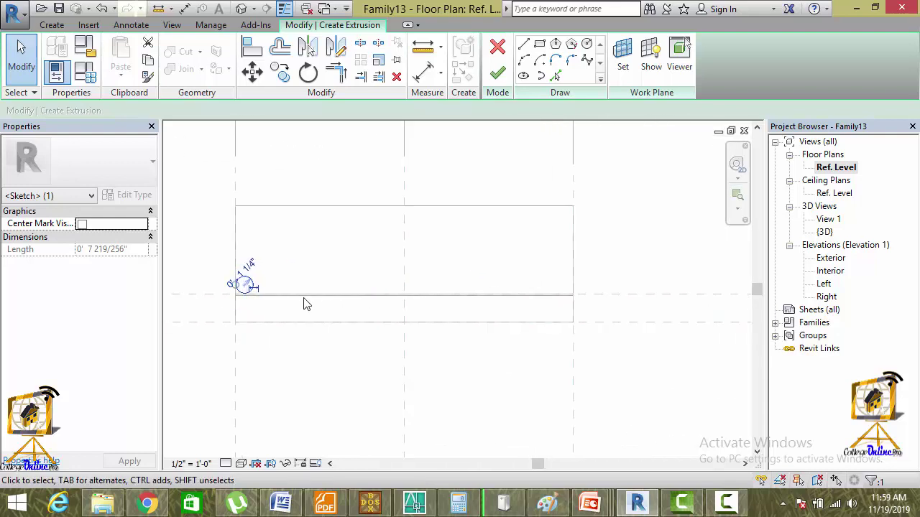
# - Mirror the circle across the centre reference plane and finish the extrusion in Exterior elevation
pyautogui.click(307, 52)
pyautogui.click(404, 179)
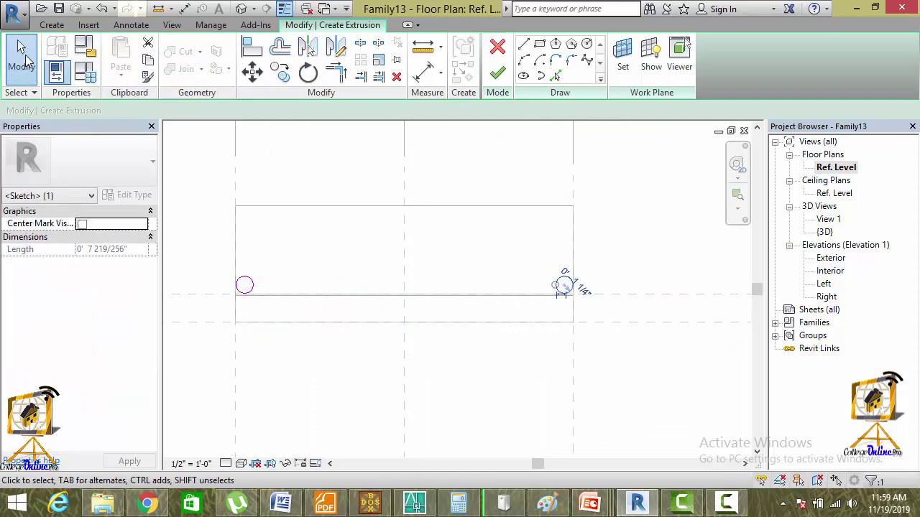
pyautogui.click(21, 57)
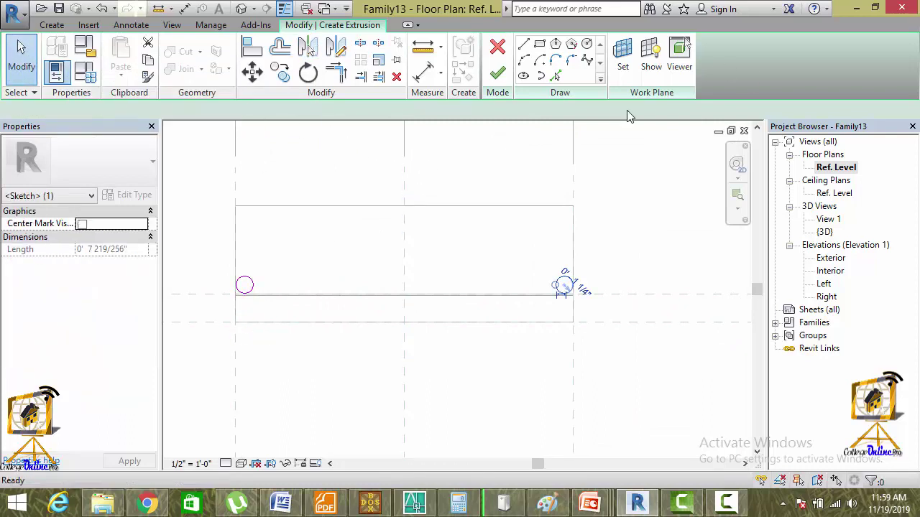
pyautogui.doubleClick(828, 260)
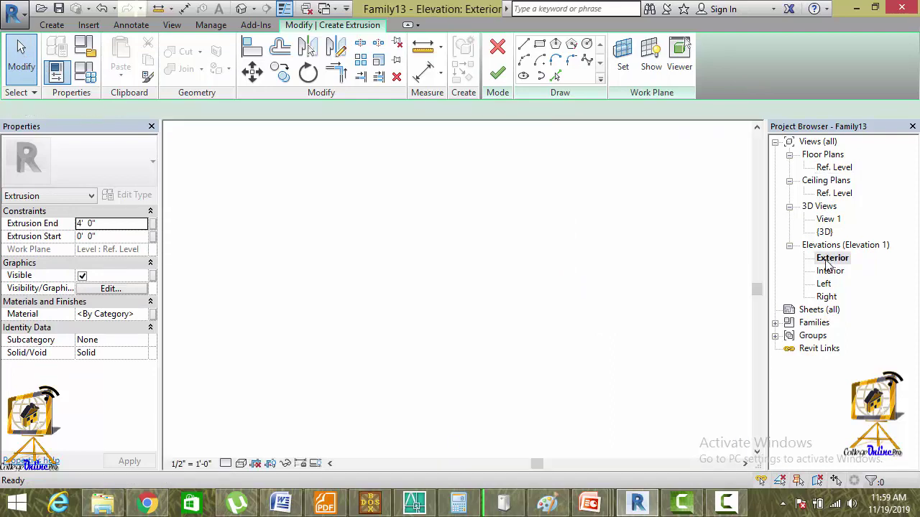
pyautogui.click(497, 73)
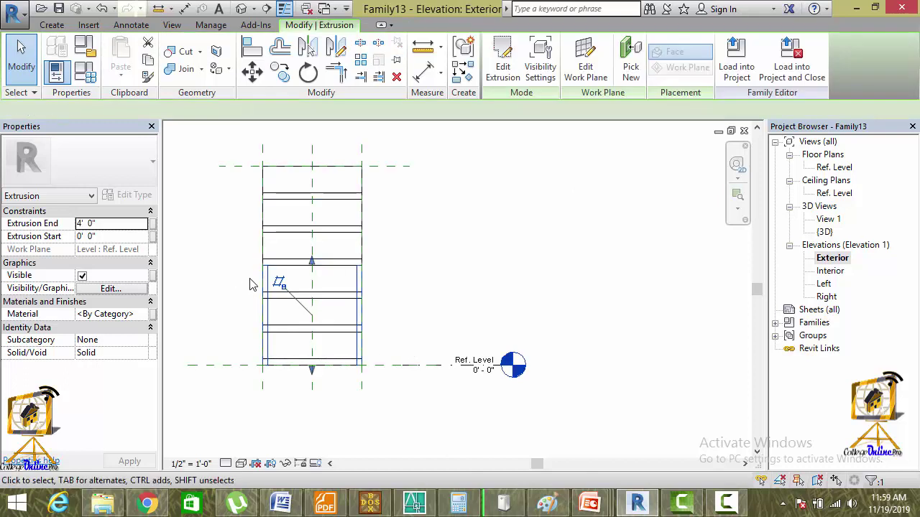
# - Drag the extrusion's top up to the Top reference plane so it ends at 8' 0"
pyautogui.scroll(2, 250, 285)
pyautogui.scroll(2, 250, 283)
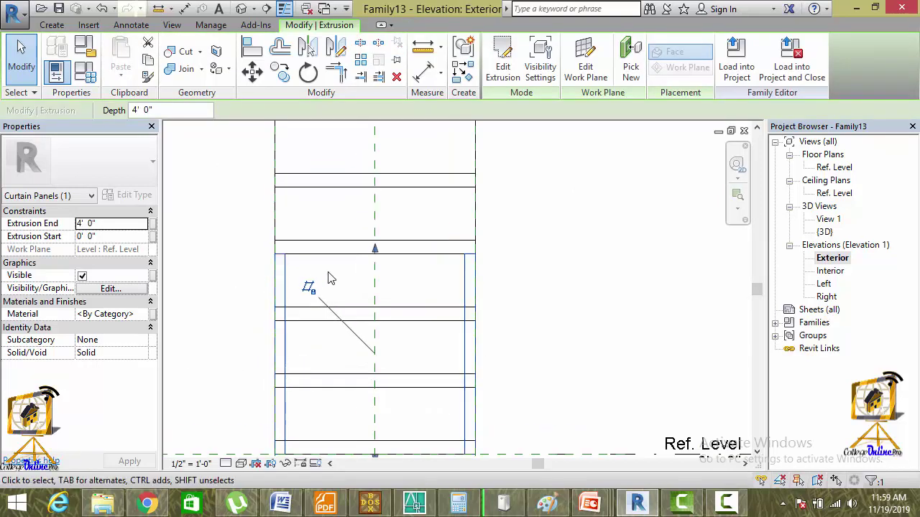
pyautogui.scroll(-2, 320, 309)
pyautogui.scroll(-1, 323, 316)
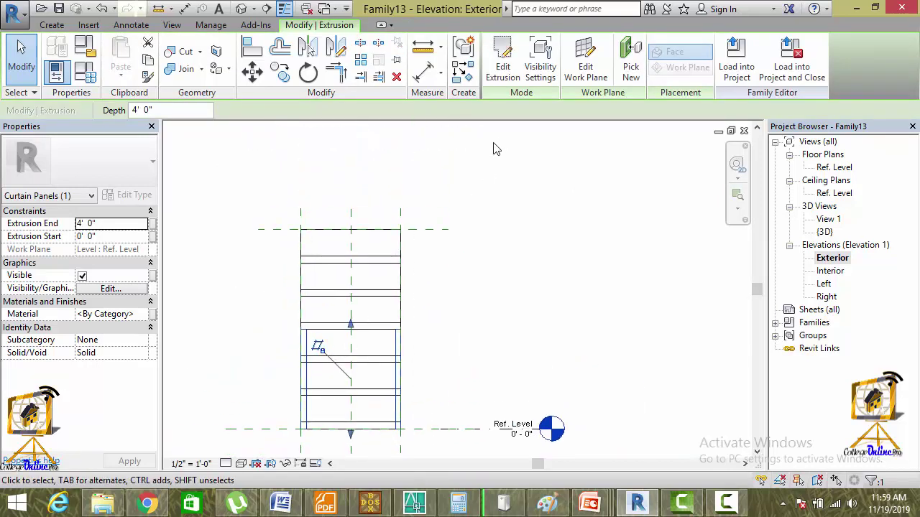
pyautogui.moveTo(350, 323); pyautogui.dragTo(337, 234)
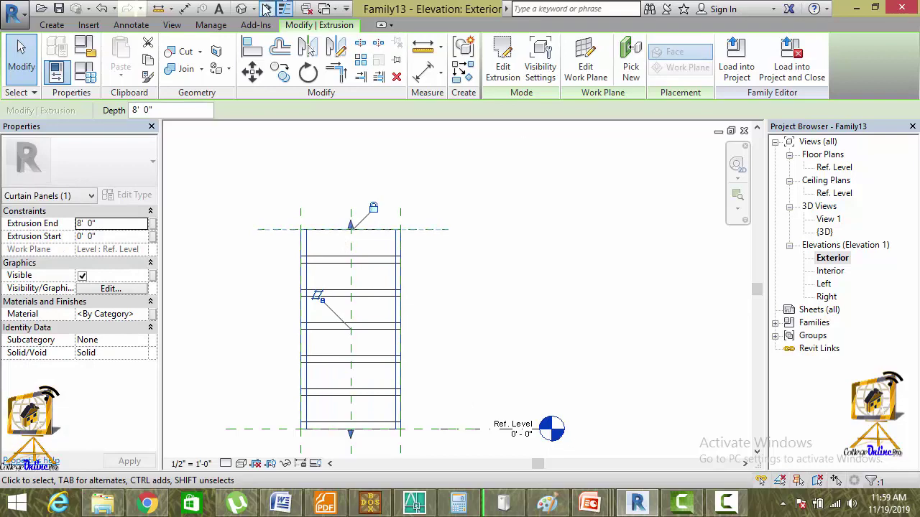
# - Inspect the louver and the lengthened rod together in the 3D view
pyautogui.click(241, 10)
pyautogui.press('Escape')
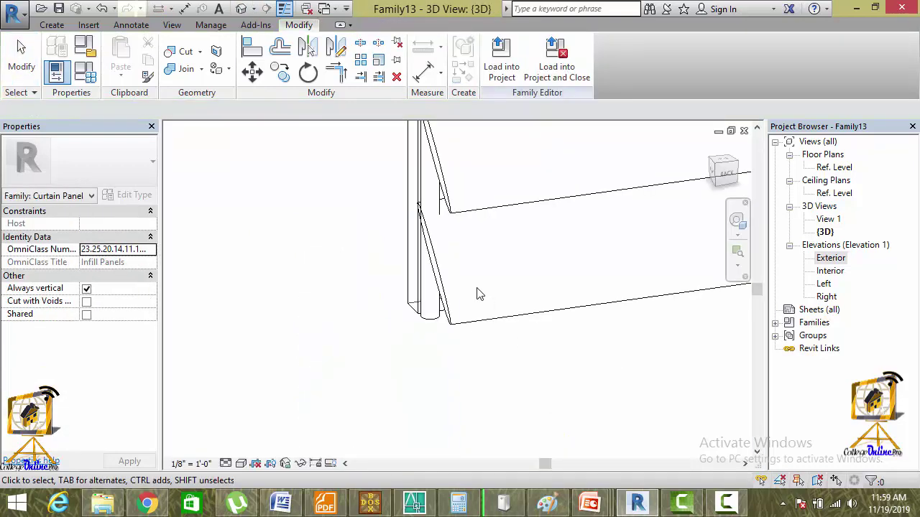
pyautogui.moveTo(506, 304)
pyautogui.keyDown('shift'); pyautogui.mouseDown(button='middle')
pyautogui.moveTo(304, 302)
pyautogui.moveTo(470, 306)
pyautogui.moveTo(503, 323)
pyautogui.mouseUp(button='middle'); pyautogui.keyUp('shift')
pyautogui.scroll(3, 581, 343)
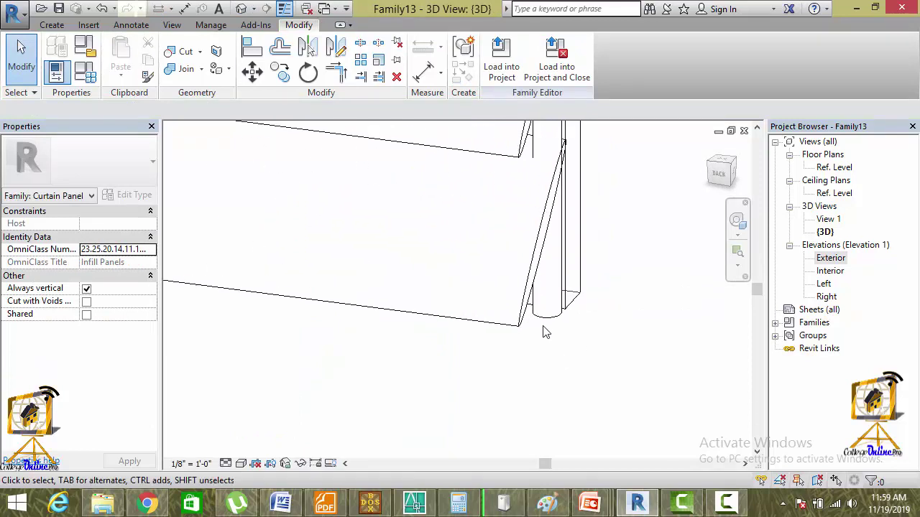
# - Select the rod and bring up its material's appearance asset library
pyautogui.click(535, 367)
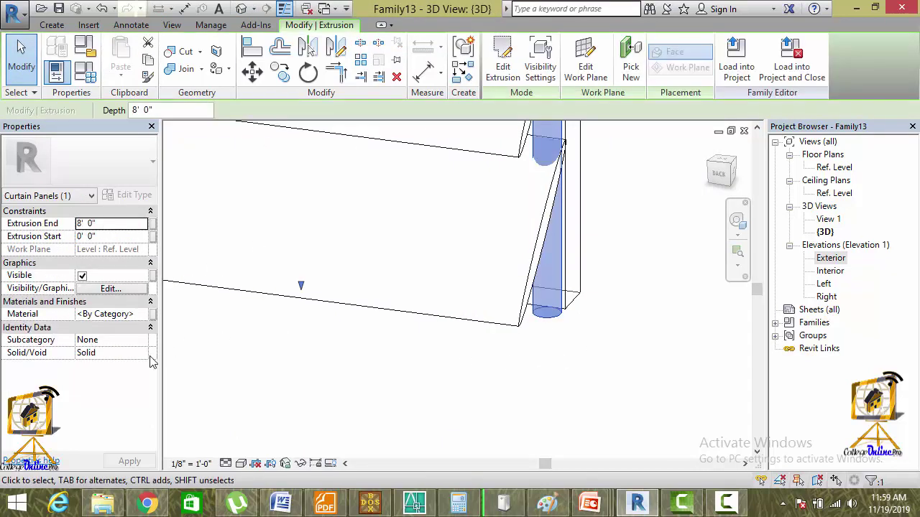
pyautogui.click(144, 319)
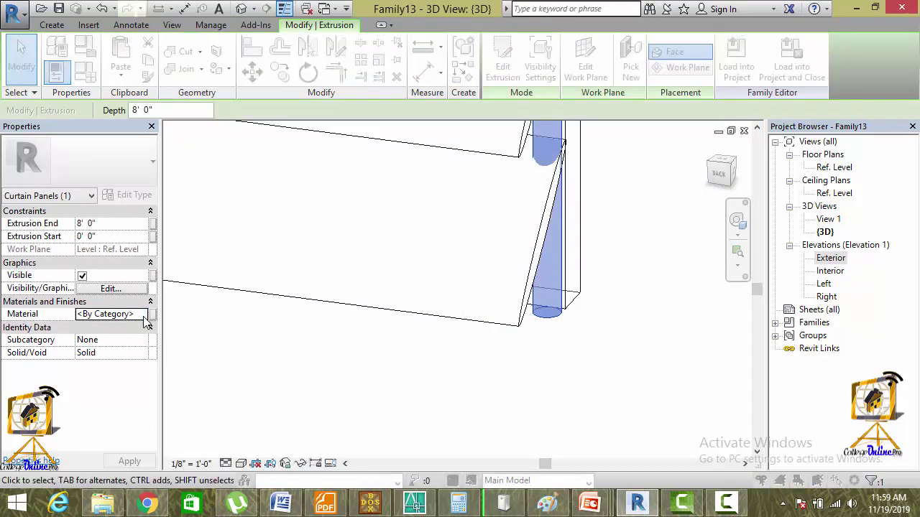
pyautogui.click(144, 320)
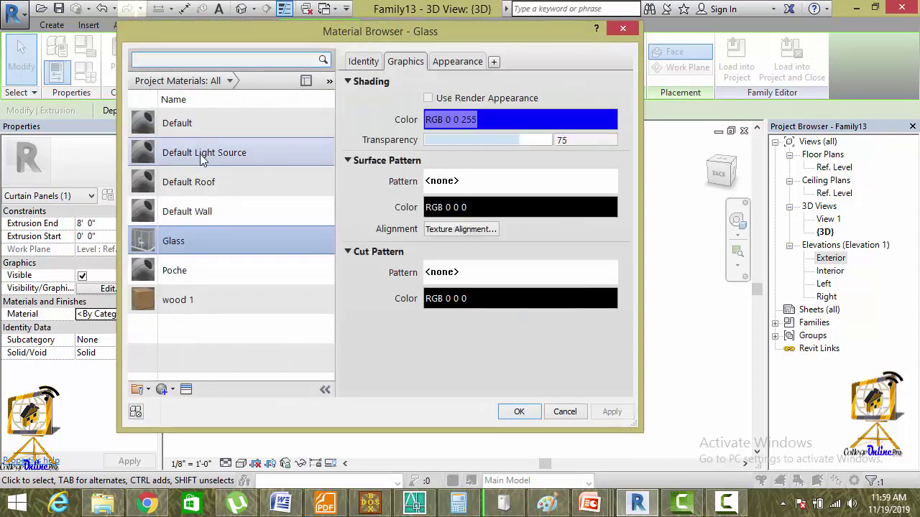
pyautogui.click(186, 389)
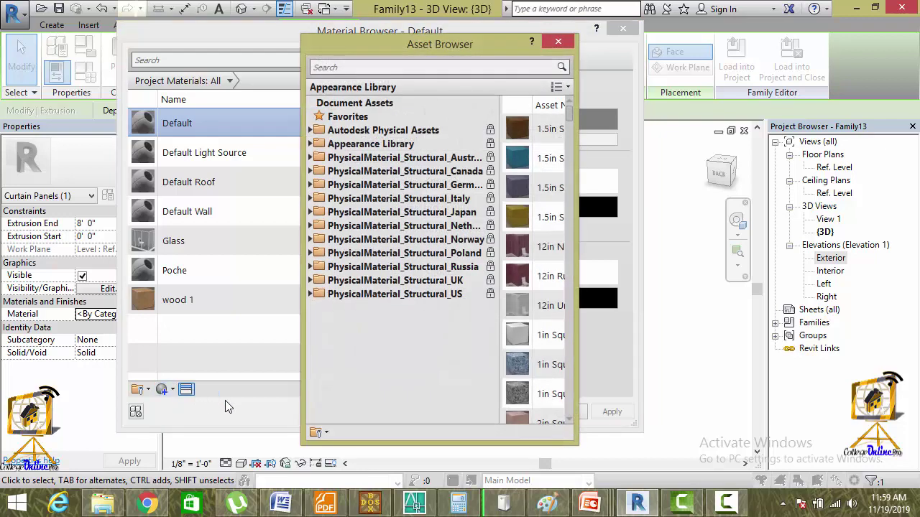
# - Apply the Engine Turned appearance from Metal > Steel to the Default material and confirm
pyautogui.click(310, 144)
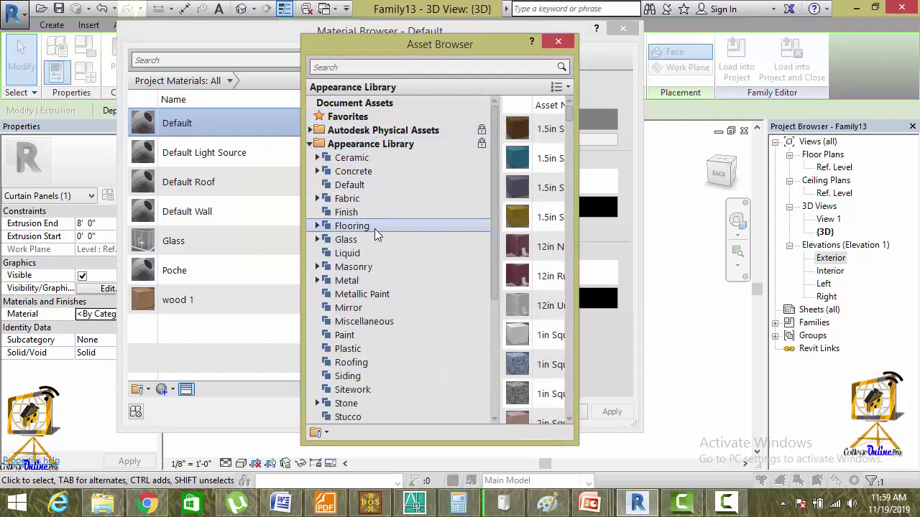
pyautogui.click(318, 282)
pyautogui.click(362, 300)
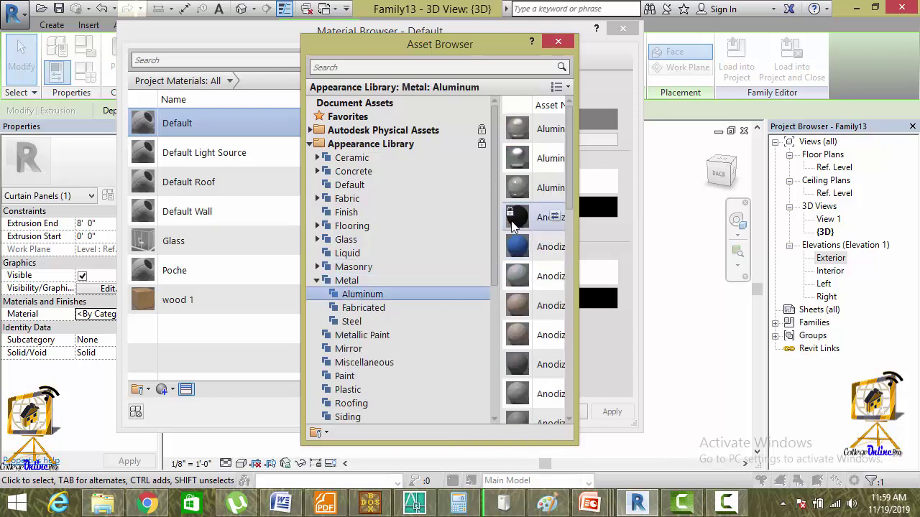
pyautogui.click(375, 308)
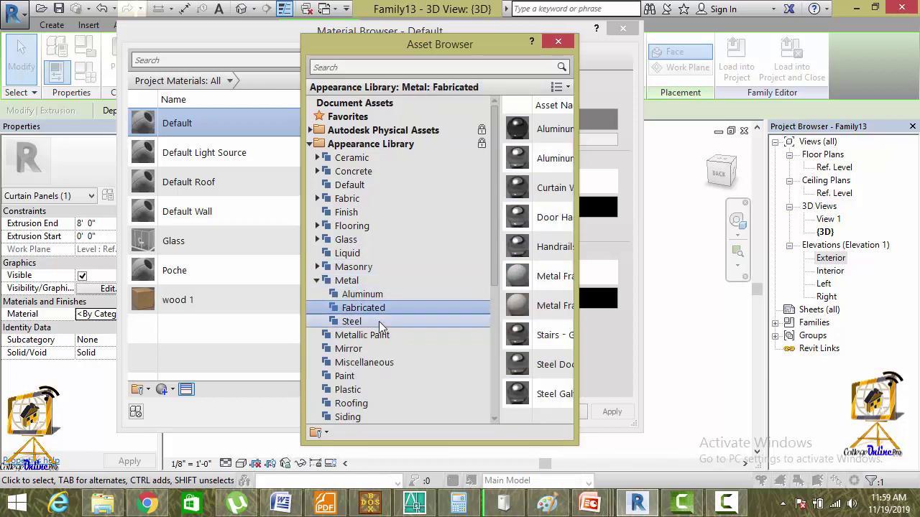
pyautogui.click(352, 321)
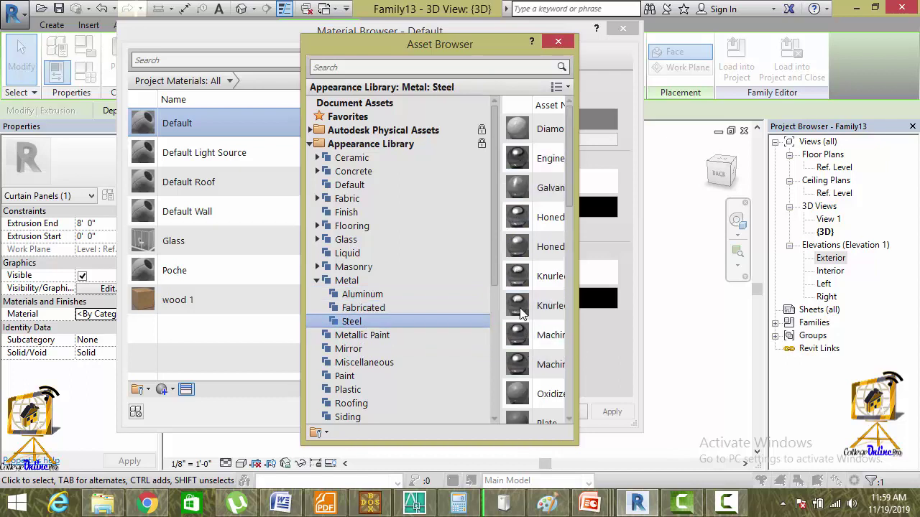
pyautogui.click(554, 158)
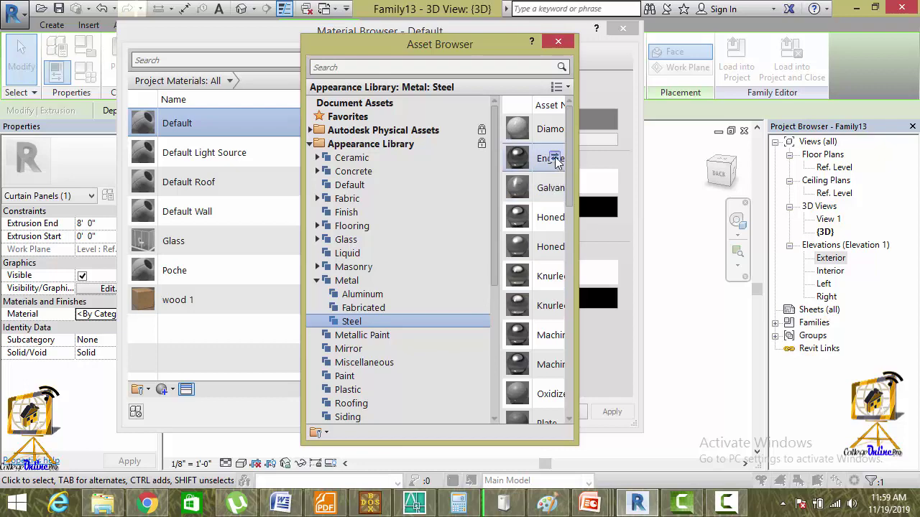
pyautogui.click(559, 43)
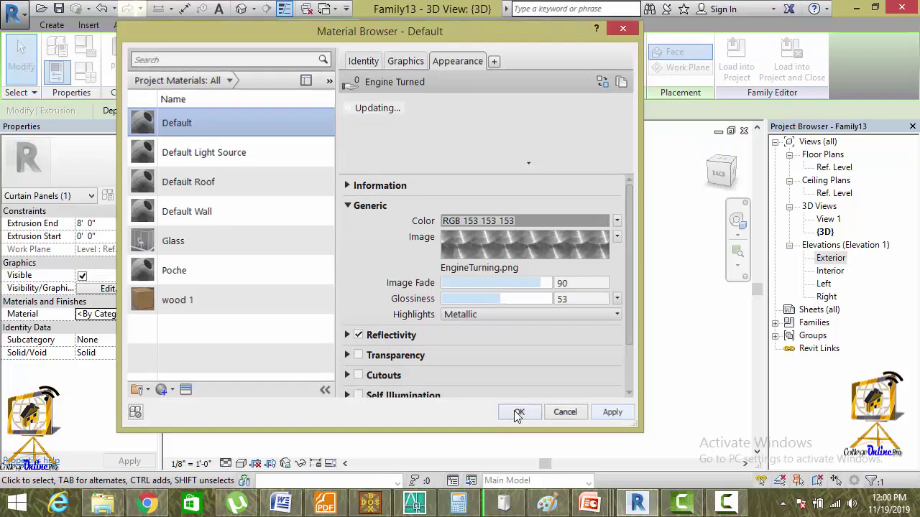
pyautogui.click(517, 413)
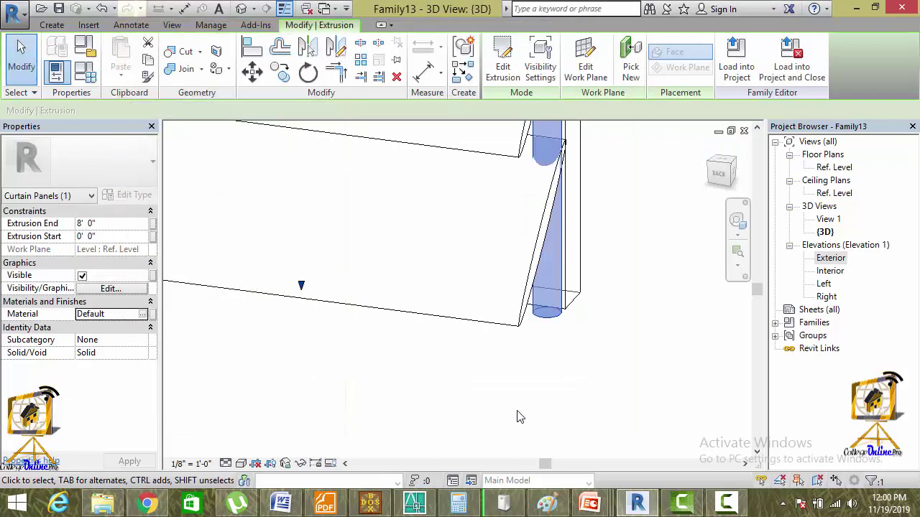
pyautogui.click(558, 372)
# - Load Family13 into Project2, overwriting the existing version
pyautogui.click(507, 81)
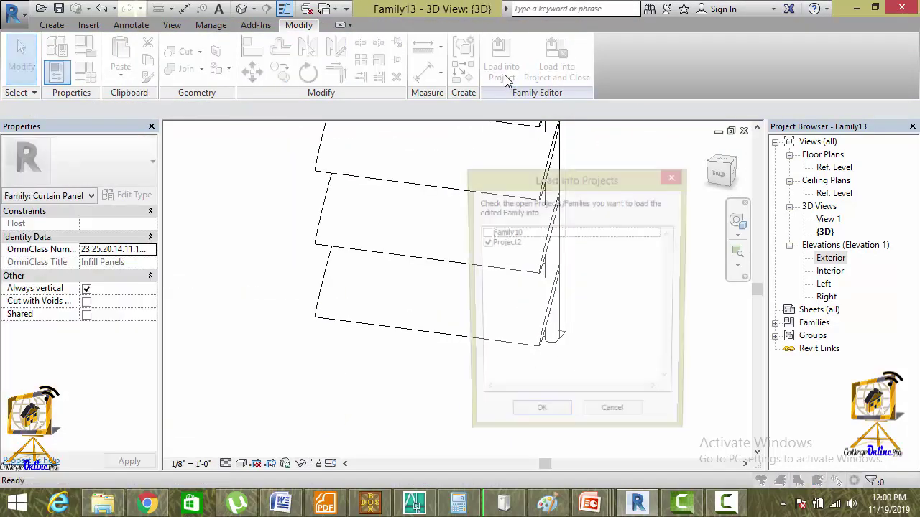
pyautogui.click(545, 418)
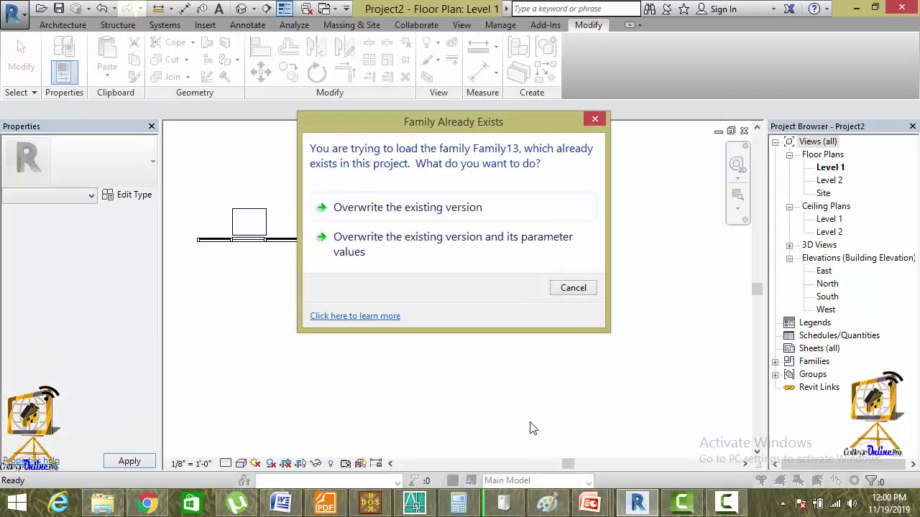
pyautogui.click(414, 215)
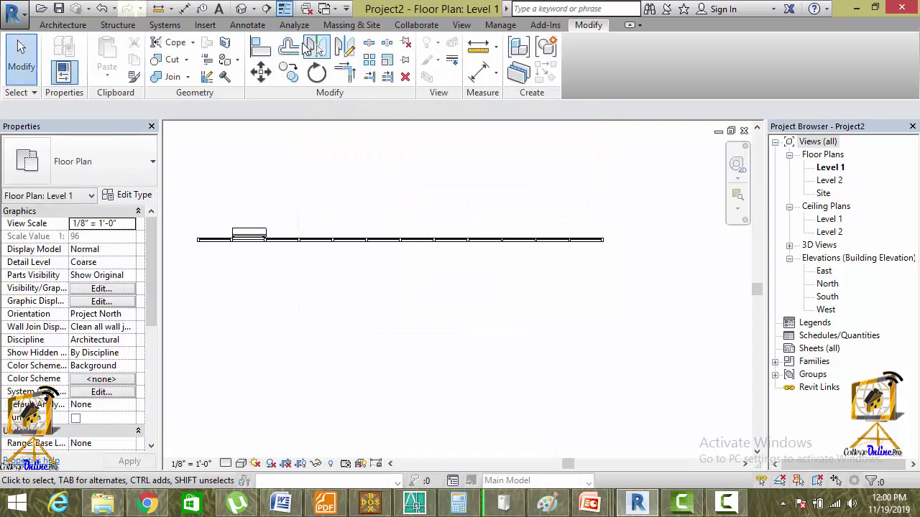
# - Return to the project's 3D view of the curtain wall and open the Visual Style menu
pyautogui.click(241, 9)
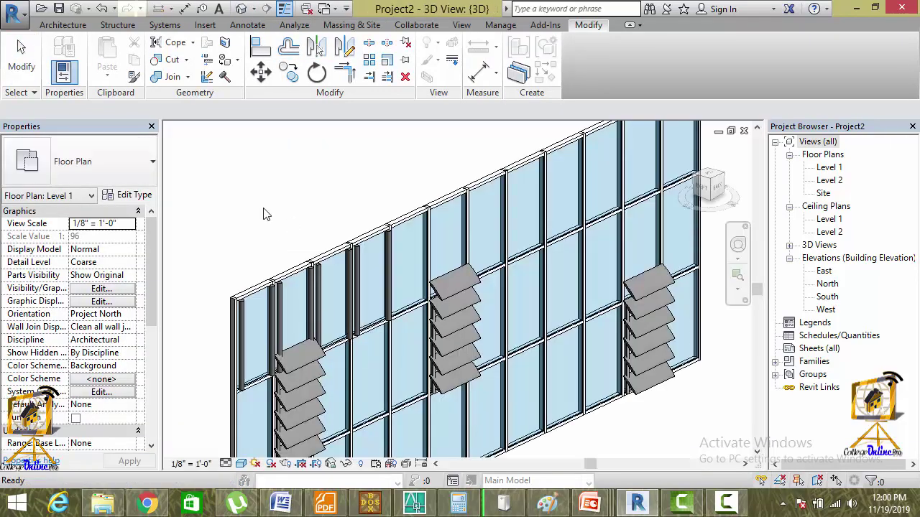
pyautogui.moveTo(512, 404); pyautogui.dragTo(278, 291, button='middle')
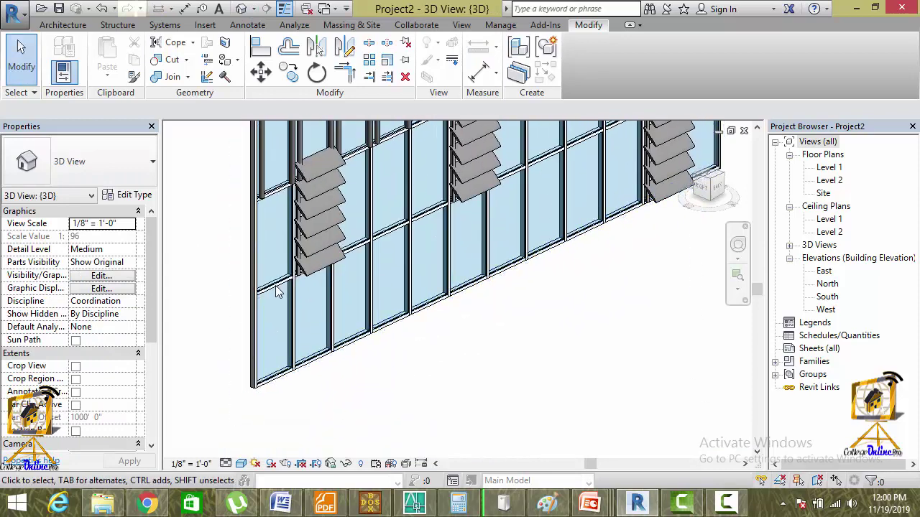
pyautogui.scroll(2, 276, 286)
pyautogui.moveTo(311, 255)
pyautogui.mouseDown(button='middle')
pyautogui.moveTo(323, 389)
pyautogui.moveTo(319, 382)
pyautogui.mouseUp(button='middle')
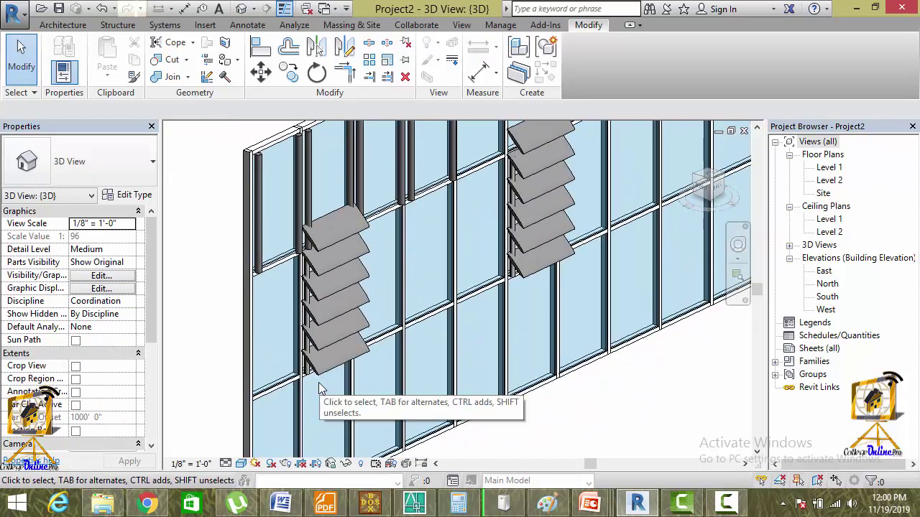
pyautogui.click(242, 463)
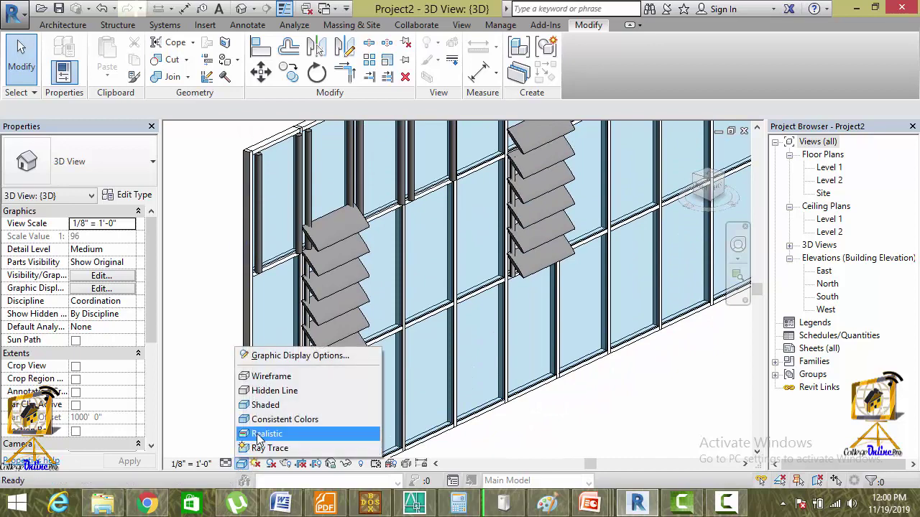
# - Switch the 3D view to Realistic and zoom in on the wood-textured louvers
pyautogui.click(258, 434)
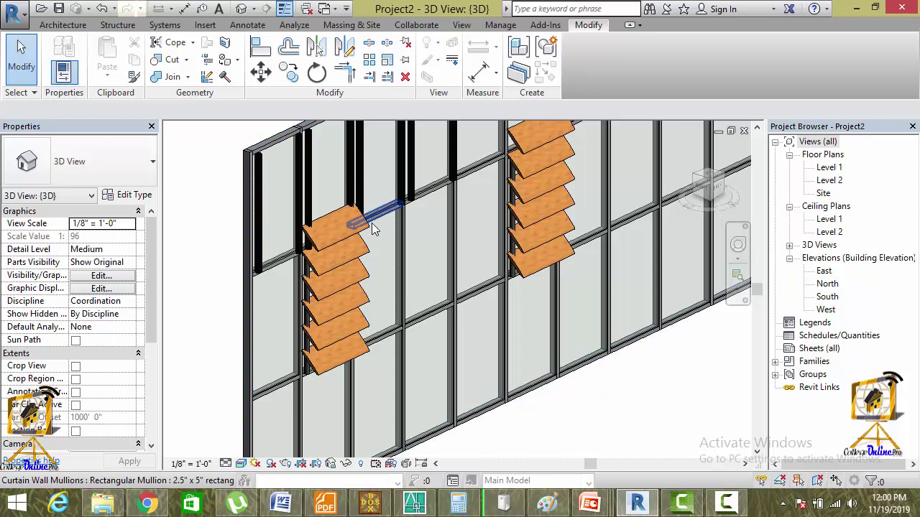
pyautogui.scroll(-3, 385, 268)
pyautogui.moveTo(446, 261); pyautogui.dragTo(352, 320, button='middle')
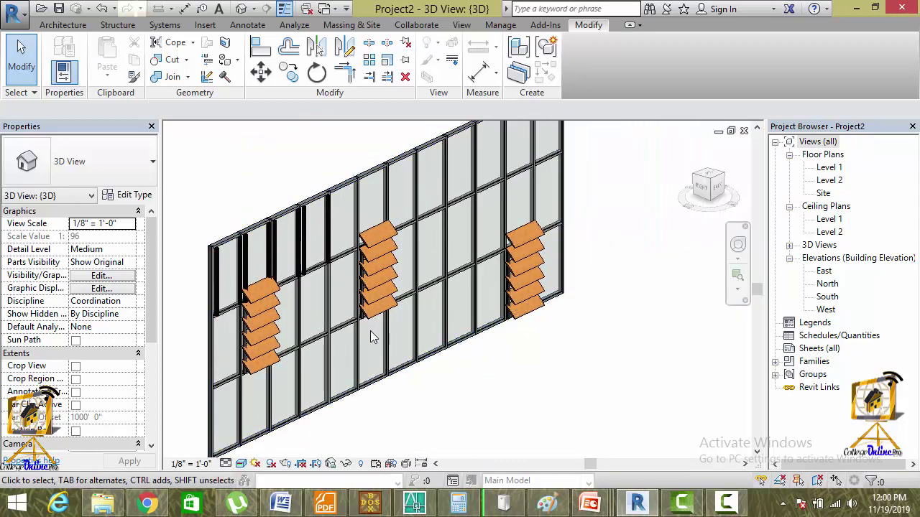
pyautogui.moveTo(355, 305); pyautogui.dragTo(392, 288, button='middle')
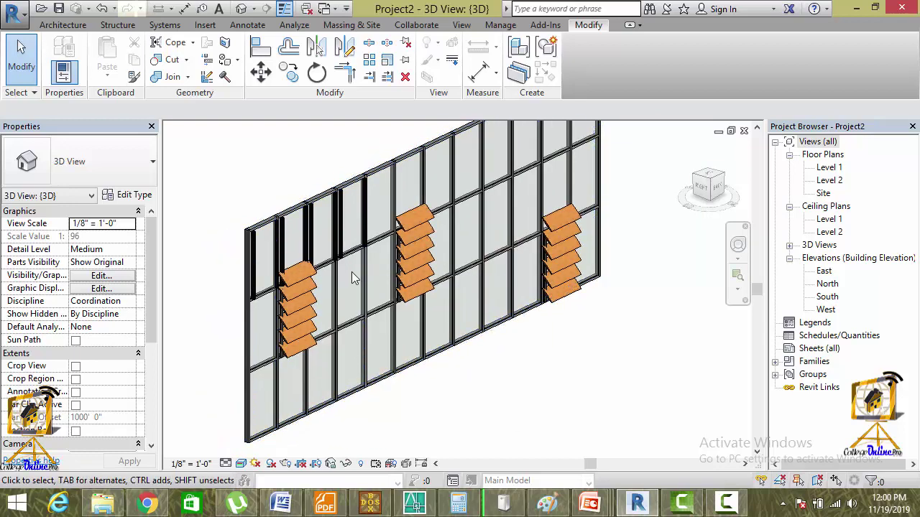
pyautogui.scroll(2, 380, 329)
pyautogui.moveTo(381, 329)
pyautogui.mouseDown(button='middle')
pyautogui.moveTo(398, 245)
pyautogui.moveTo(304, 333)
pyautogui.moveTo(471, 310)
pyautogui.moveTo(417, 312)
pyautogui.mouseUp(button='middle')
pyautogui.scroll(3, 374, 331)
pyautogui.scroll(2, 375, 335)
pyautogui.scroll(2, 409, 316)
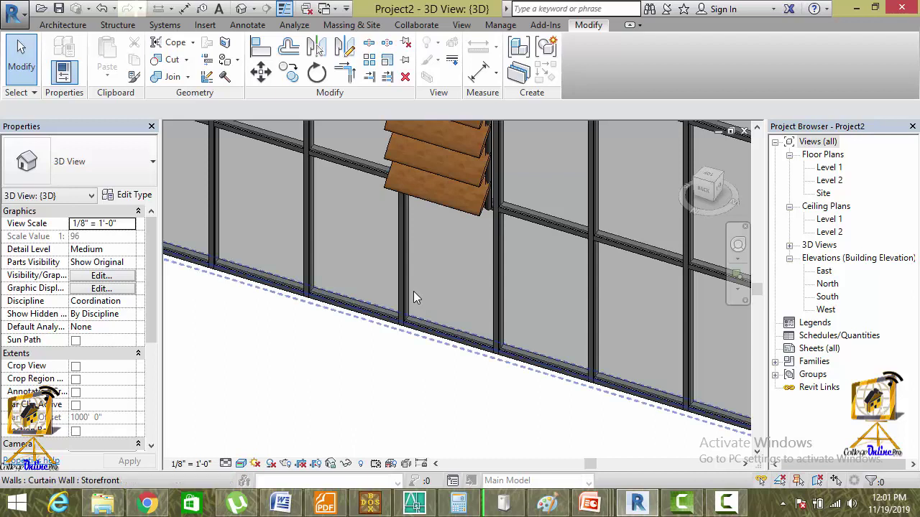
# - Start the Door tool and dismiss the Project Not Saved Recently reminder
pyautogui.click(71, 27)
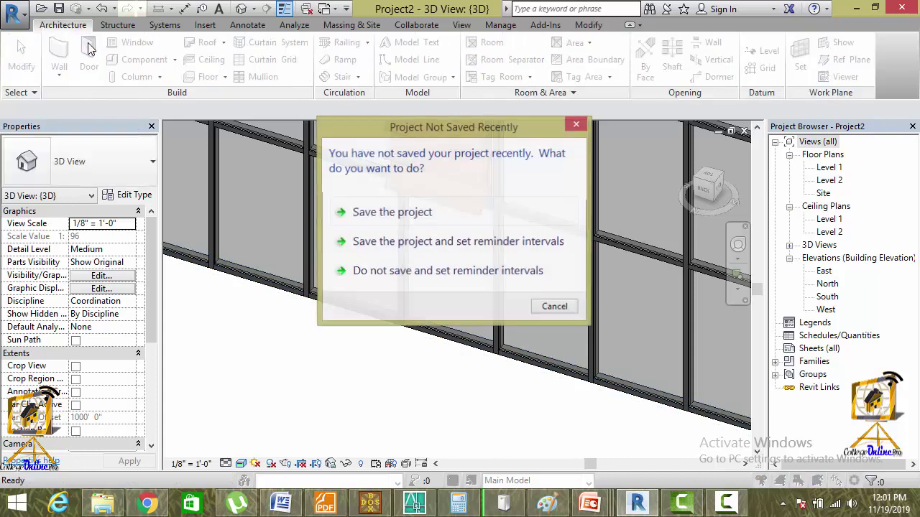
pyautogui.click(552, 316)
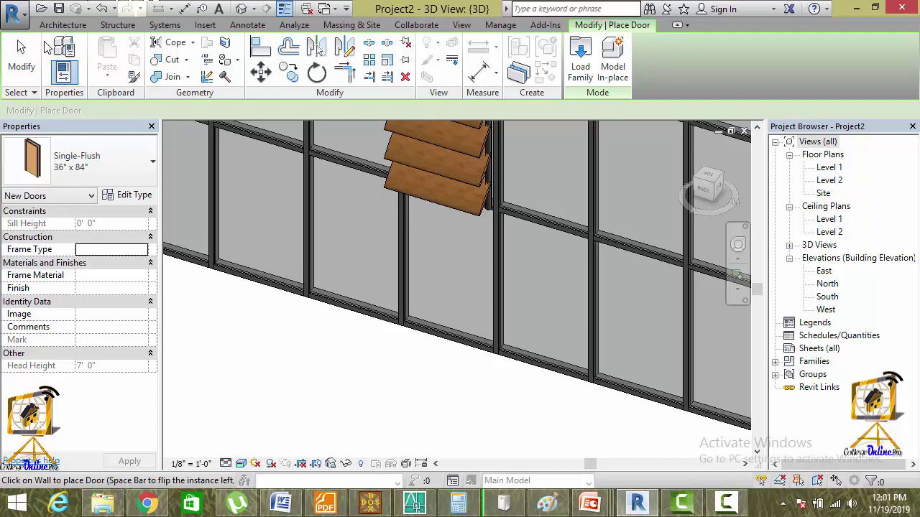
# - Browse the Doors library, previewing the curtain-wall, double-flush and double-glass door families
pyautogui.click(577, 55)
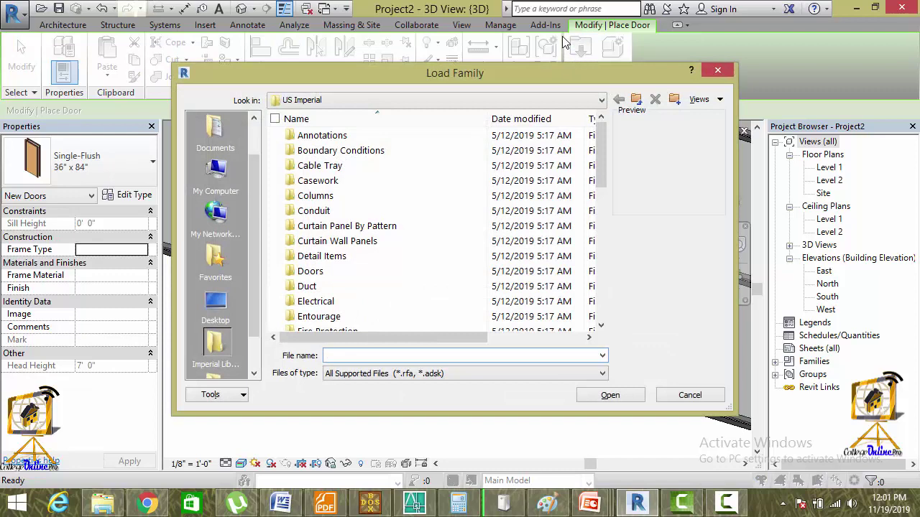
pyautogui.click(336, 257)
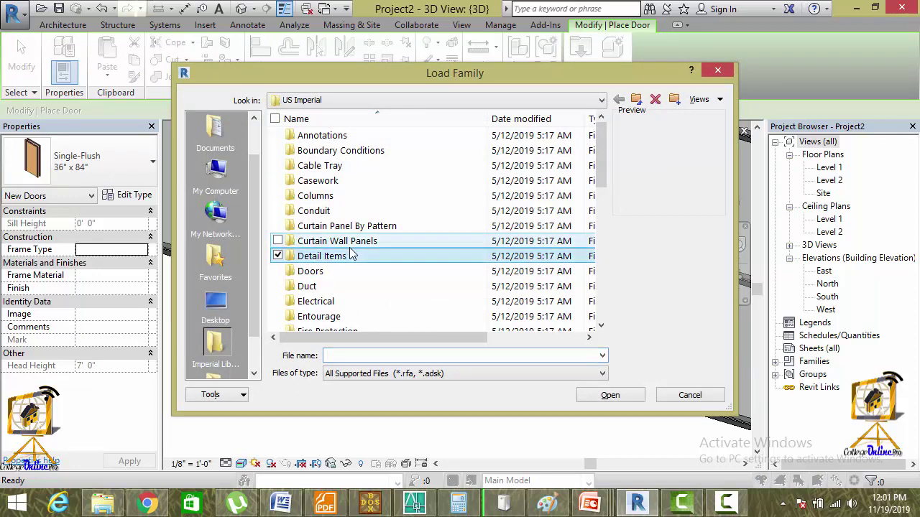
pyautogui.doubleClick(311, 272)
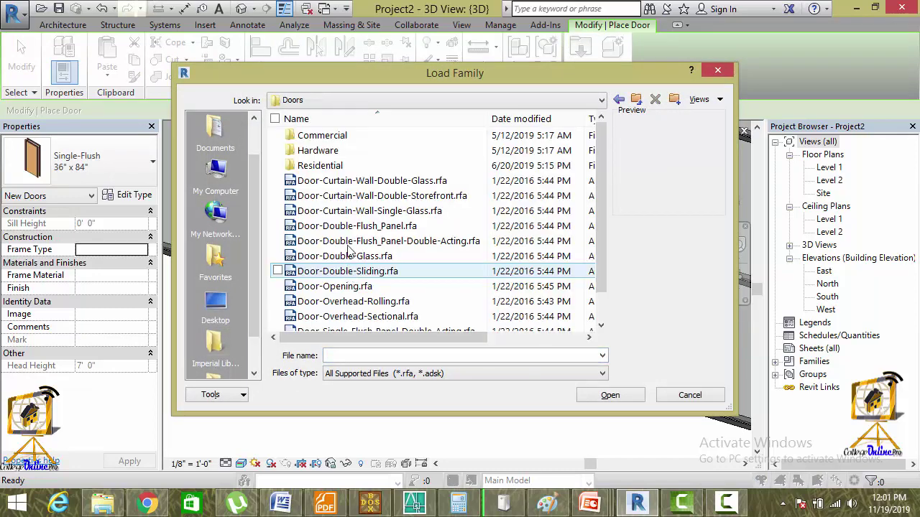
pyautogui.click(338, 181)
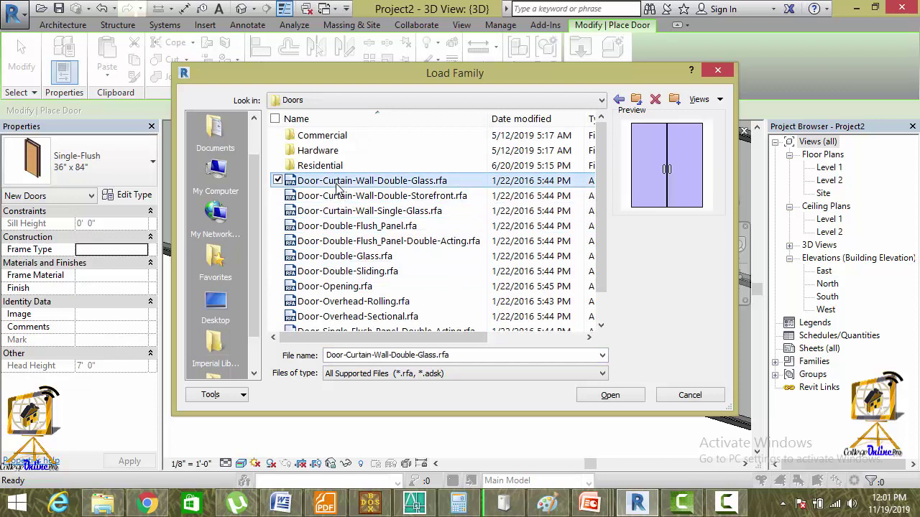
pyautogui.press('Down')
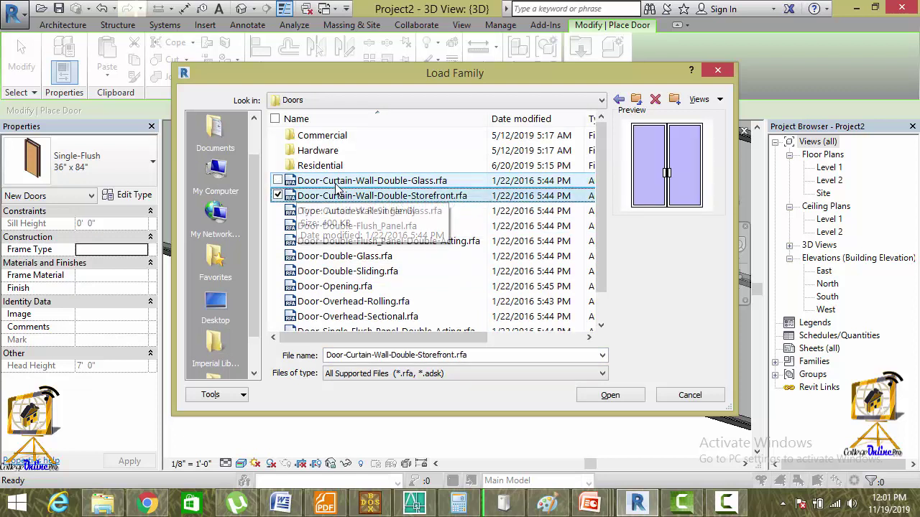
pyautogui.click(337, 185)
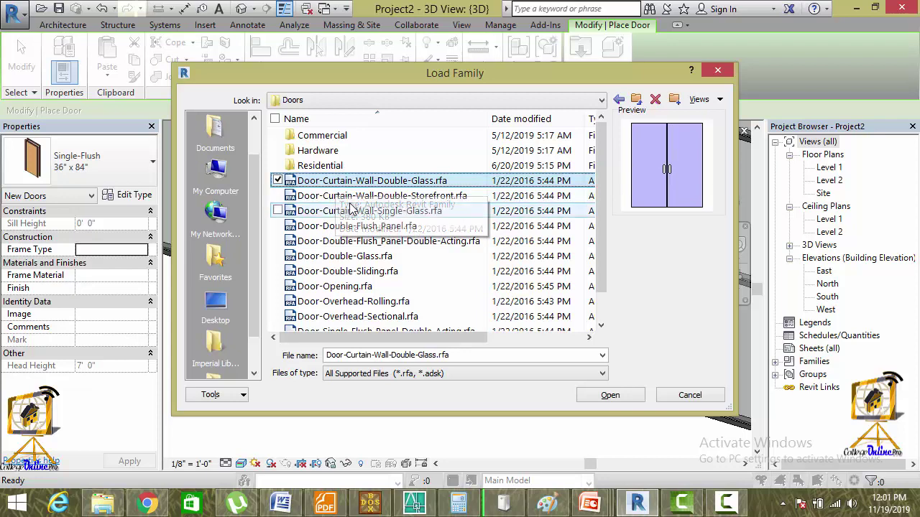
pyautogui.click(346, 200)
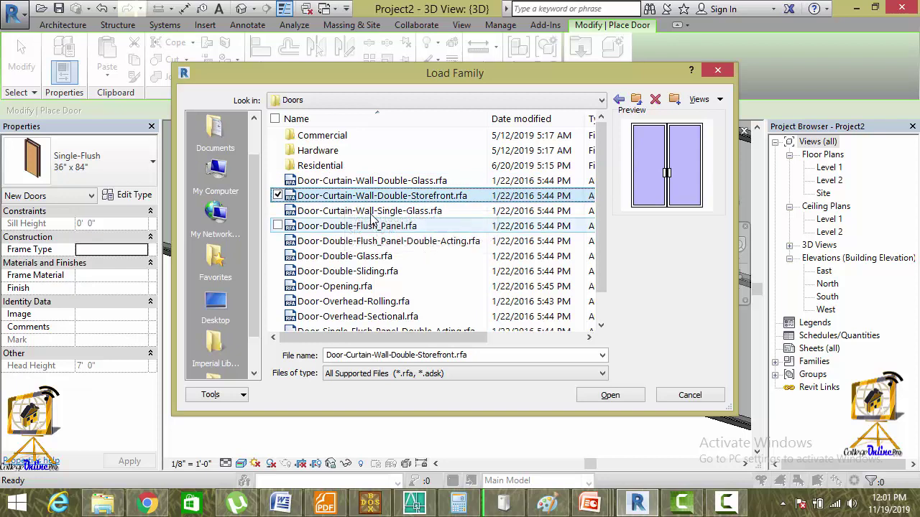
pyautogui.click(359, 212)
pyautogui.click(359, 228)
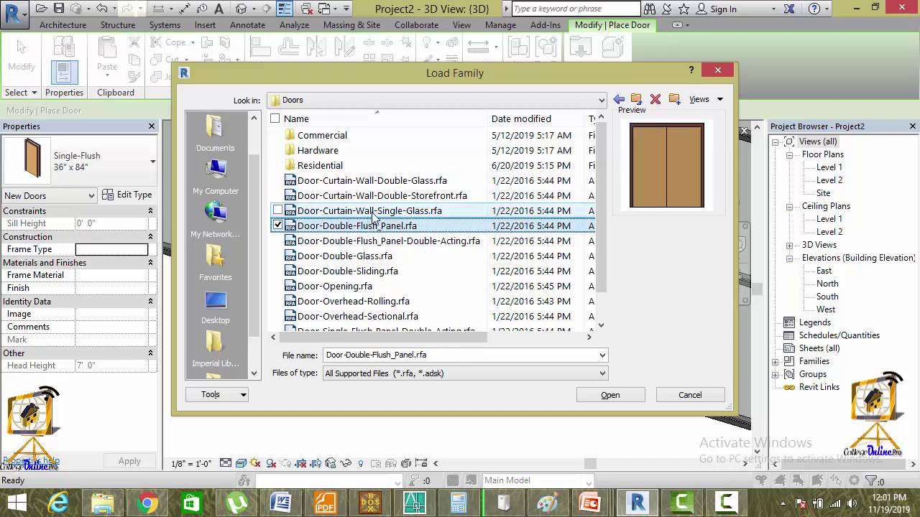
pyautogui.click(373, 216)
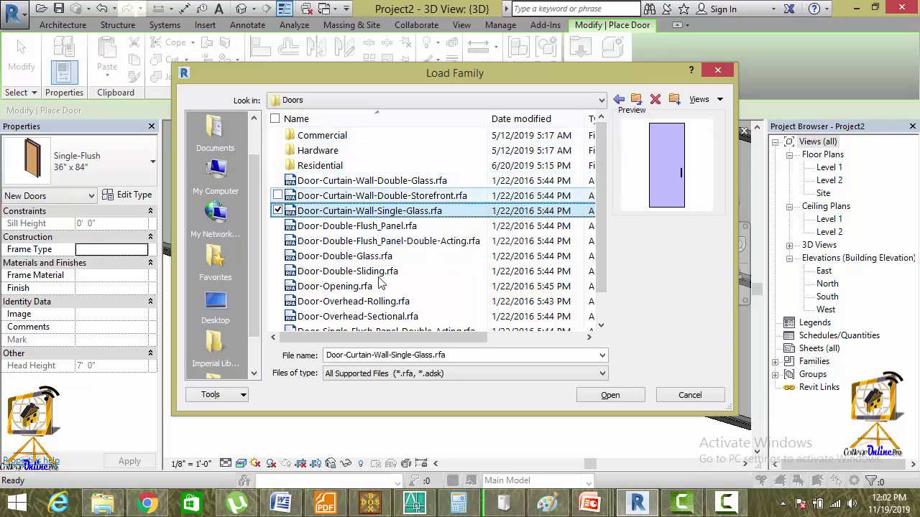
pyautogui.click(372, 259)
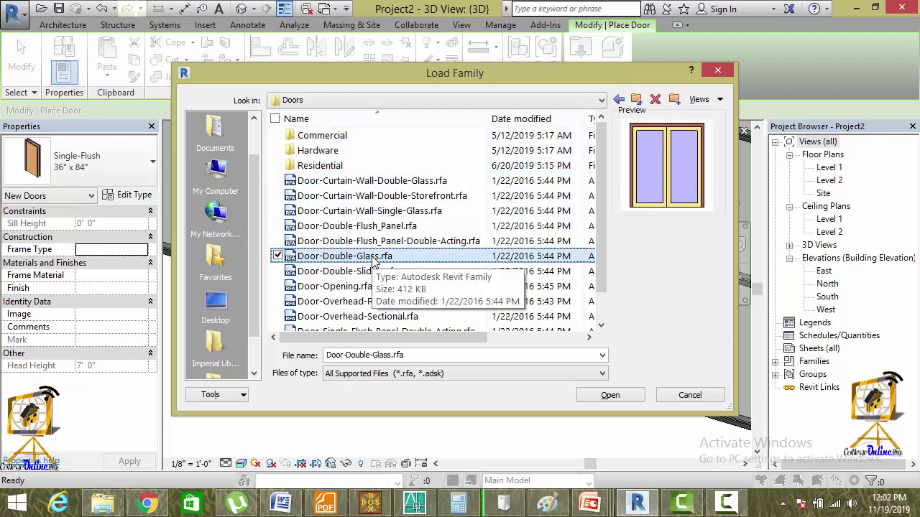
pyautogui.press('Down')
pyautogui.press('Down')
pyautogui.press('Down')
pyautogui.press('Down')
pyautogui.press('Down')
pyautogui.press('Down')
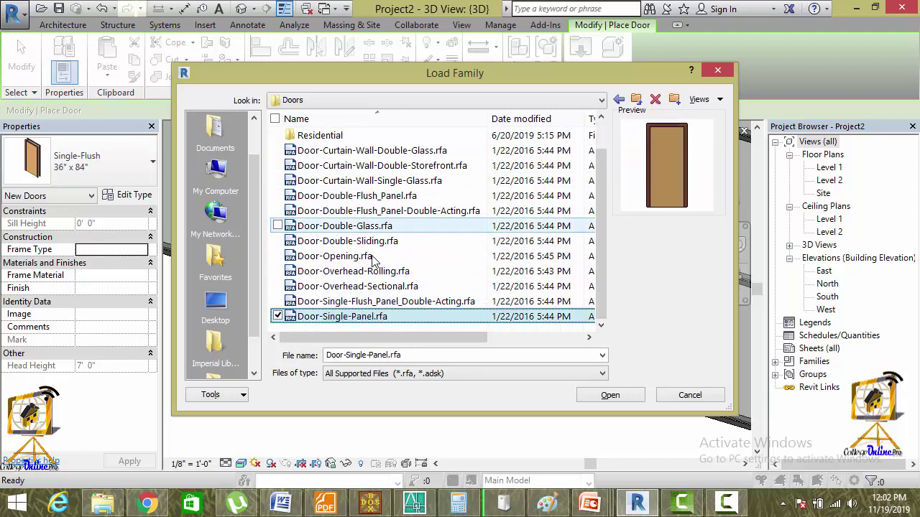
# - Load Door-Exterior-Double-Full Glass-Wood_Clad.rfa from the Residential doors folder
pyautogui.scroll(1, 355, 220)
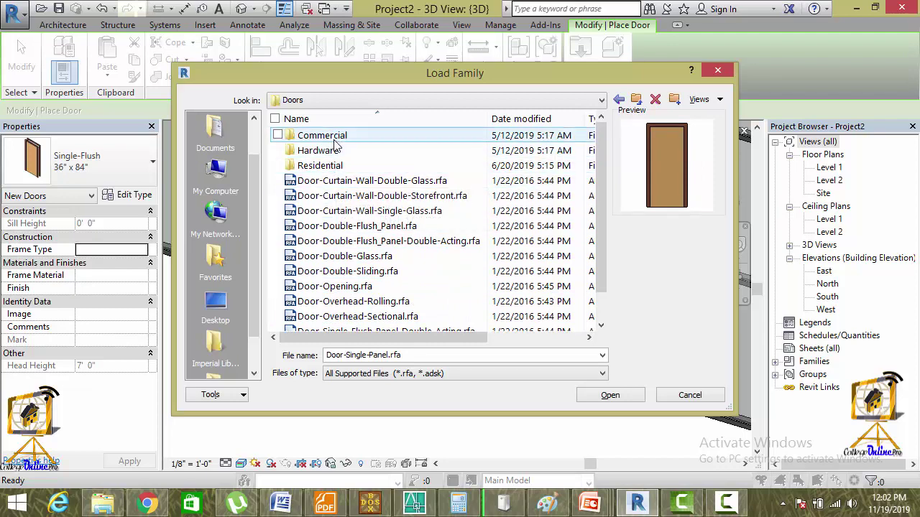
pyautogui.doubleClick(335, 166)
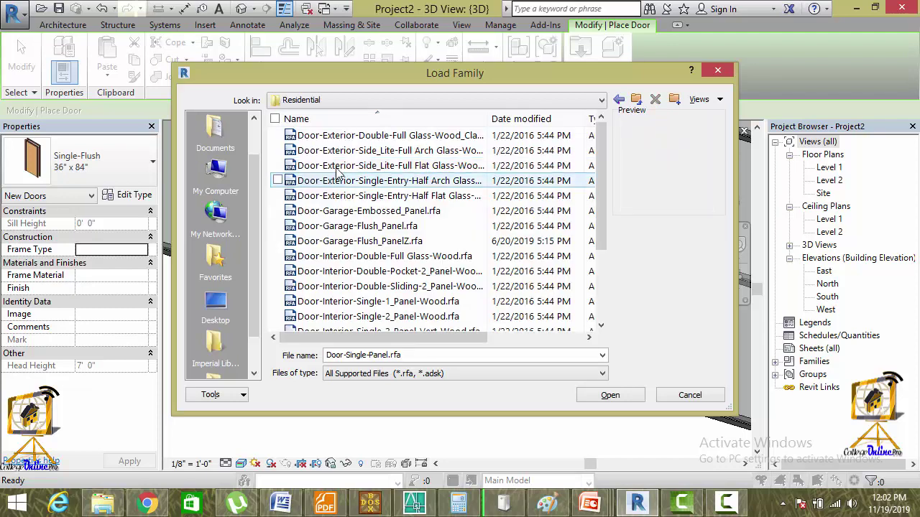
pyautogui.click(339, 142)
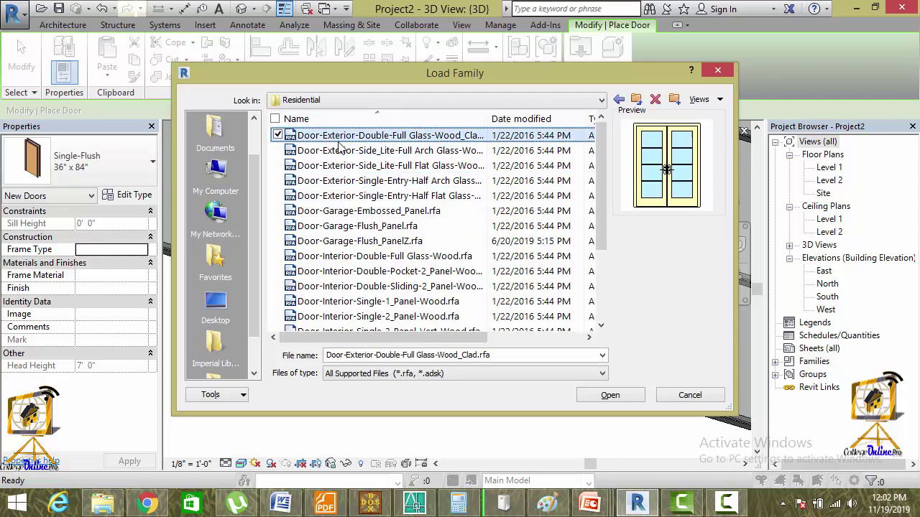
pyautogui.click(590, 396)
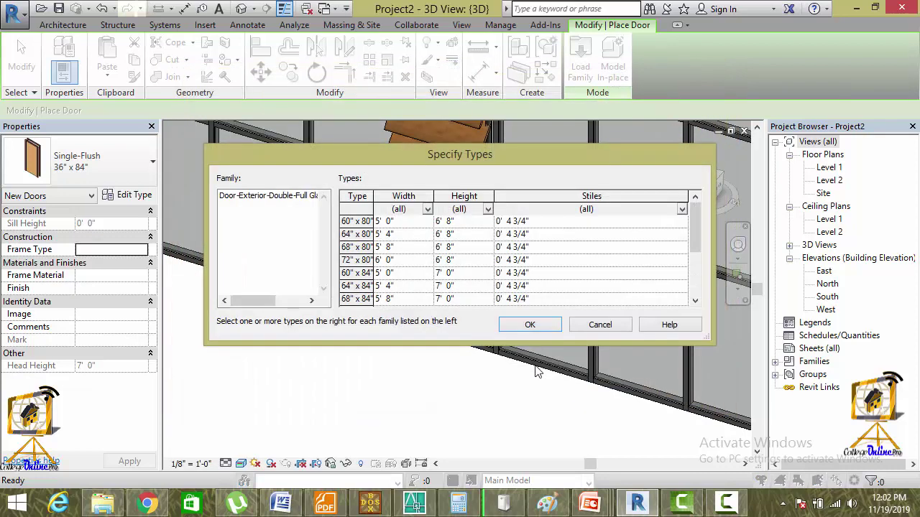
# - Load every wood-clad double door size, check them in the Type Selector, and reopen Load Family
pyautogui.moveTo(346, 221); pyautogui.dragTo(355, 311)
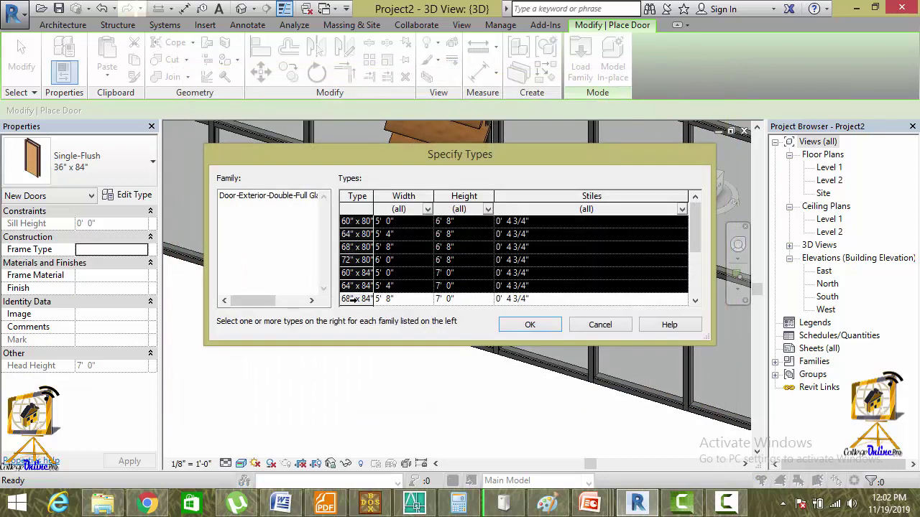
pyautogui.click(517, 324)
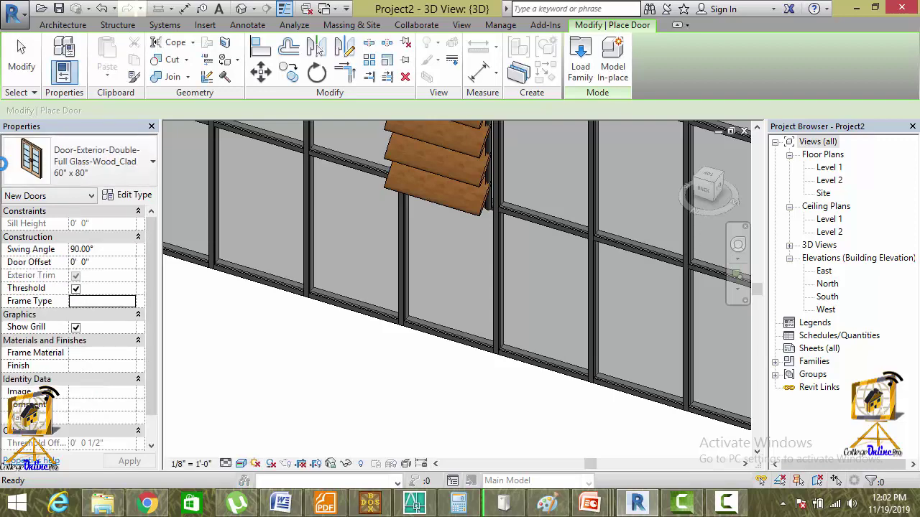
pyautogui.click(139, 164)
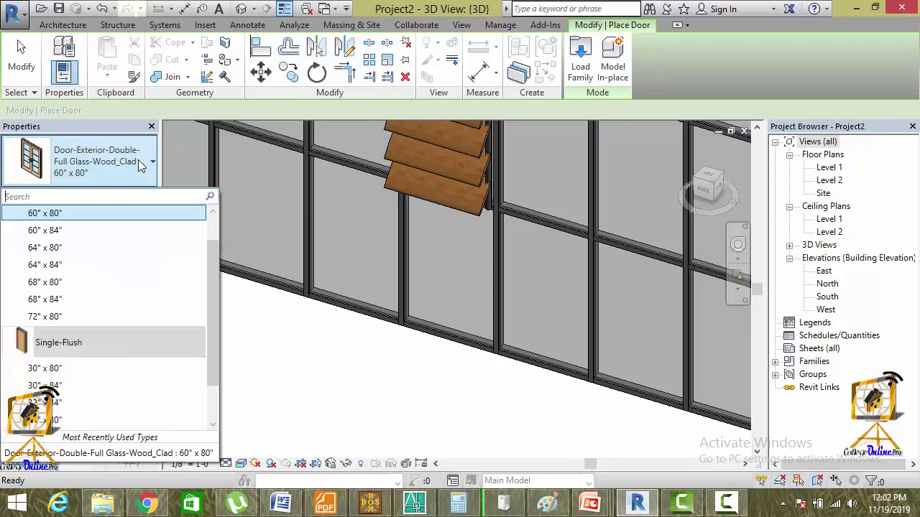
pyautogui.scroll(2, 62, 297)
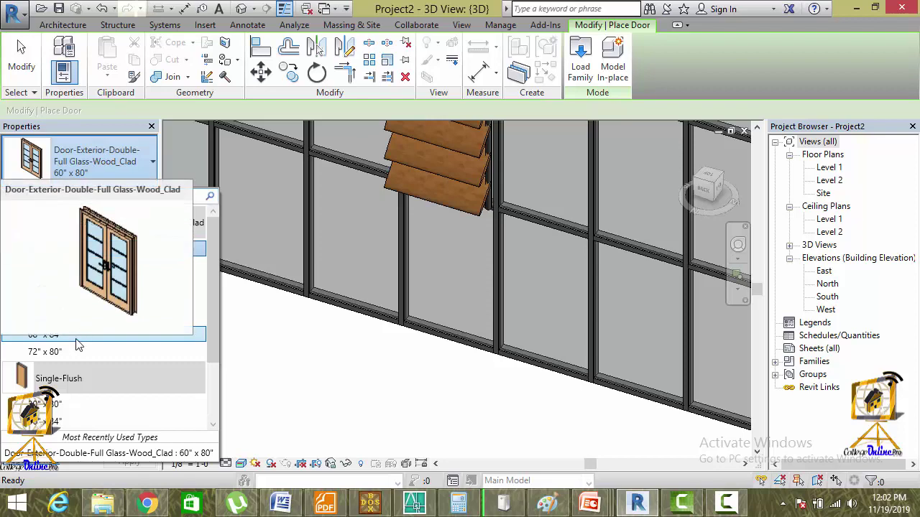
pyautogui.click(321, 108)
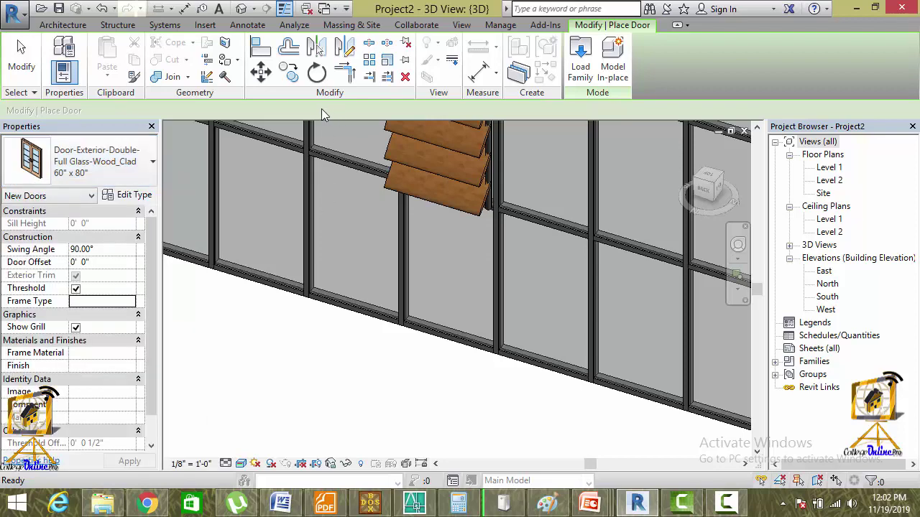
pyautogui.click(580, 54)
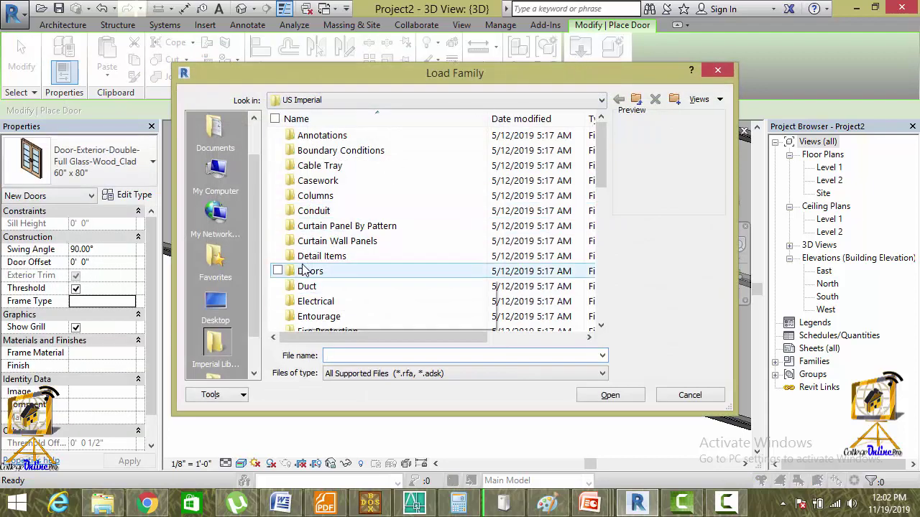
# - Load a Door-Curtain-Wall double family from Doors, keeping the 60" x 80" door type
pyautogui.doubleClick(315, 271)
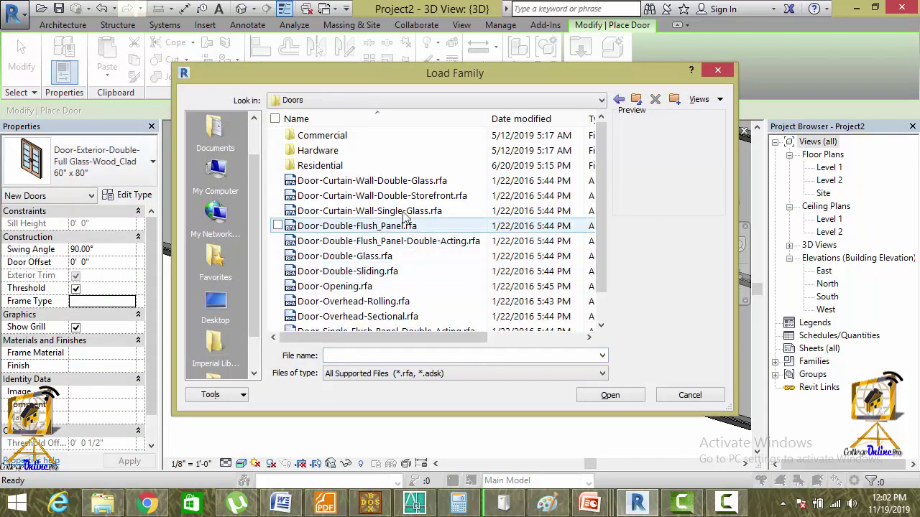
pyautogui.click(382, 199)
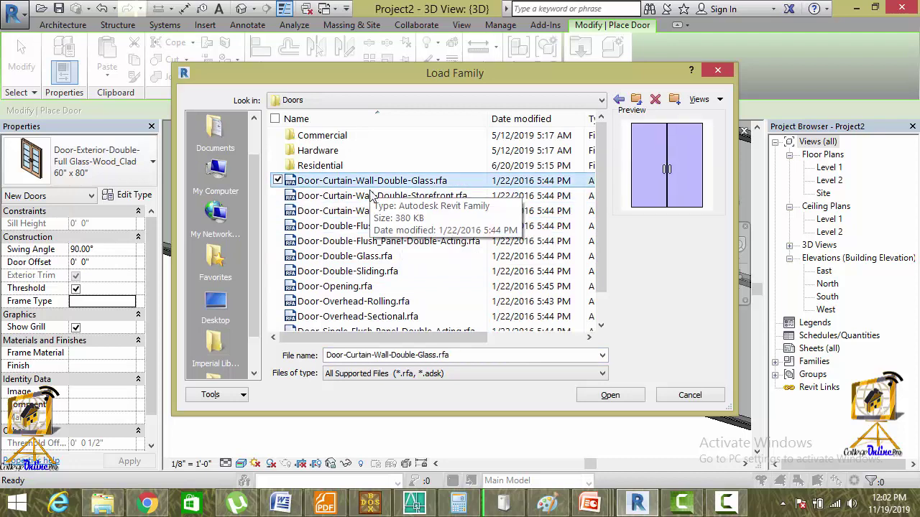
pyautogui.click(589, 396)
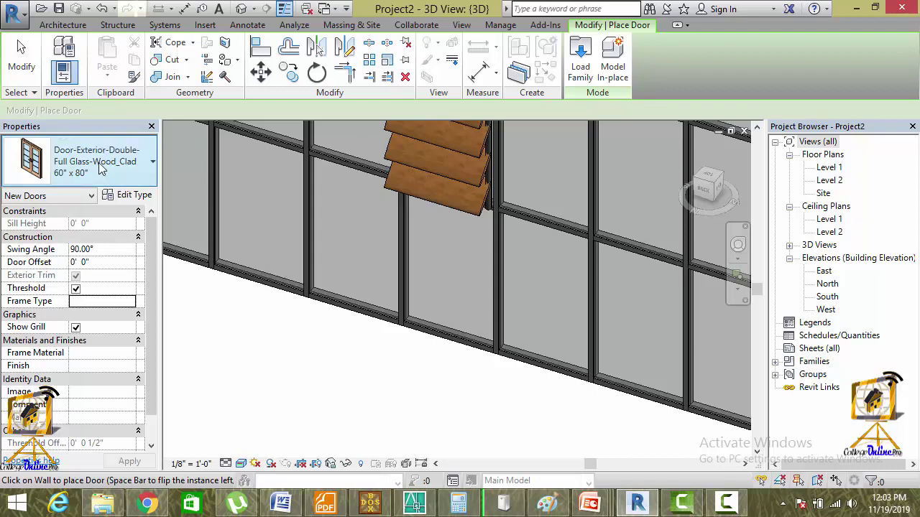
pyautogui.click(151, 163)
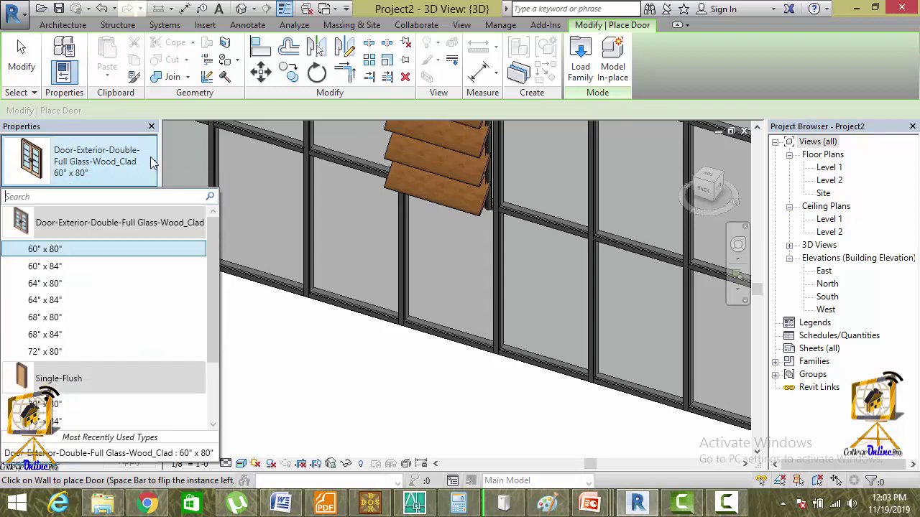
pyautogui.scroll(-2, 134, 257)
pyautogui.scroll(2, 129, 257)
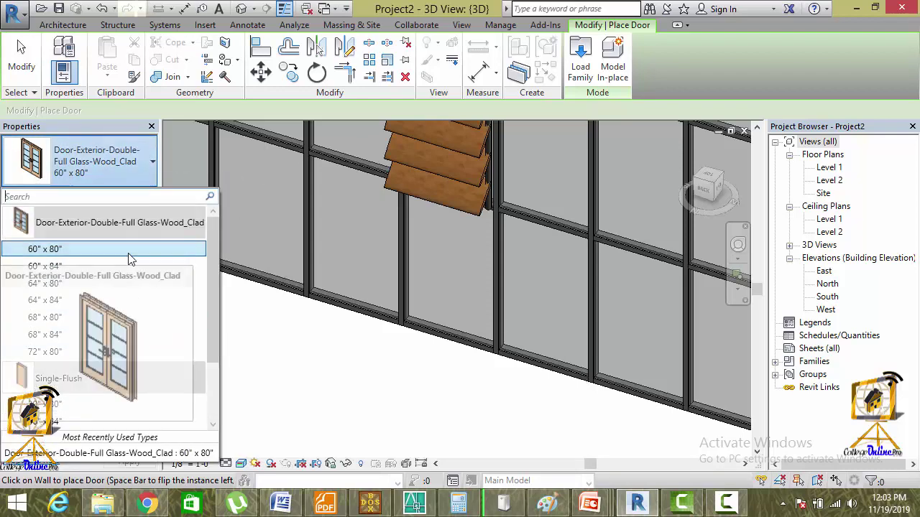
pyautogui.click(699, 69)
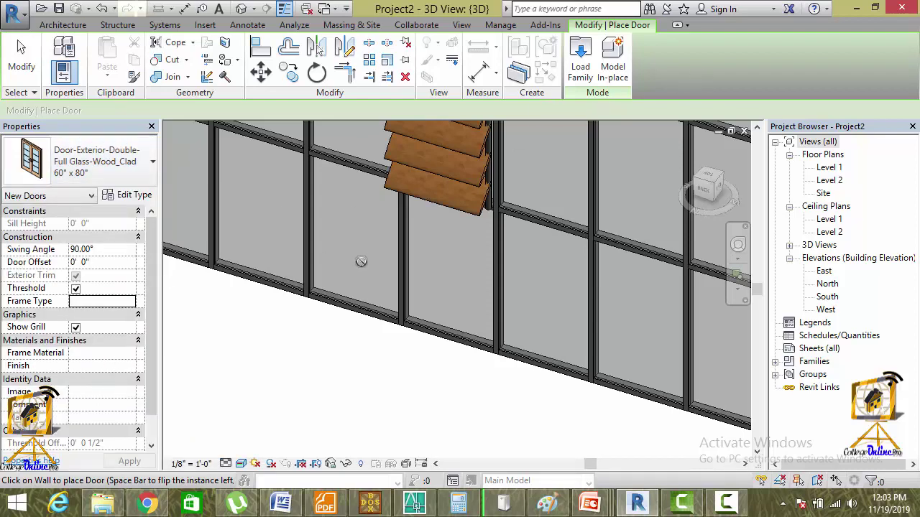
# - Start placing windows from the Architecture tools and bring up the family library
pyautogui.click(44, 26)
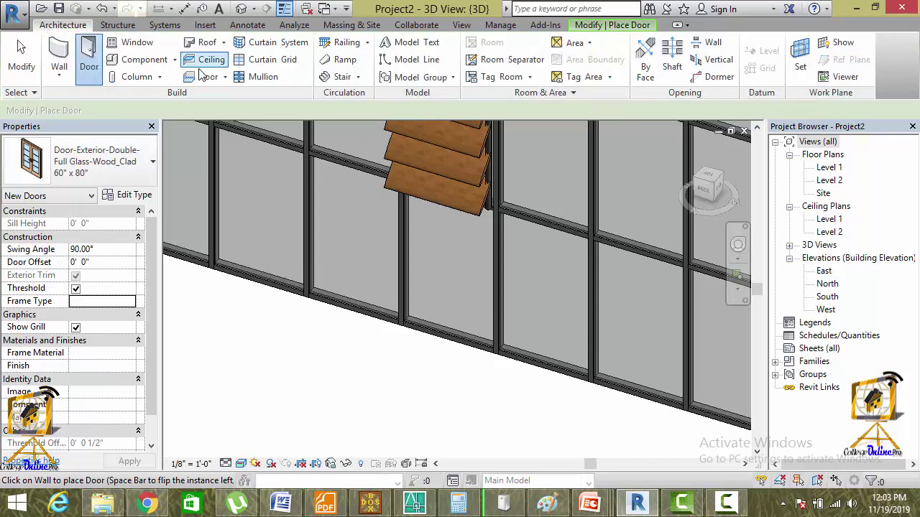
pyautogui.click(133, 45)
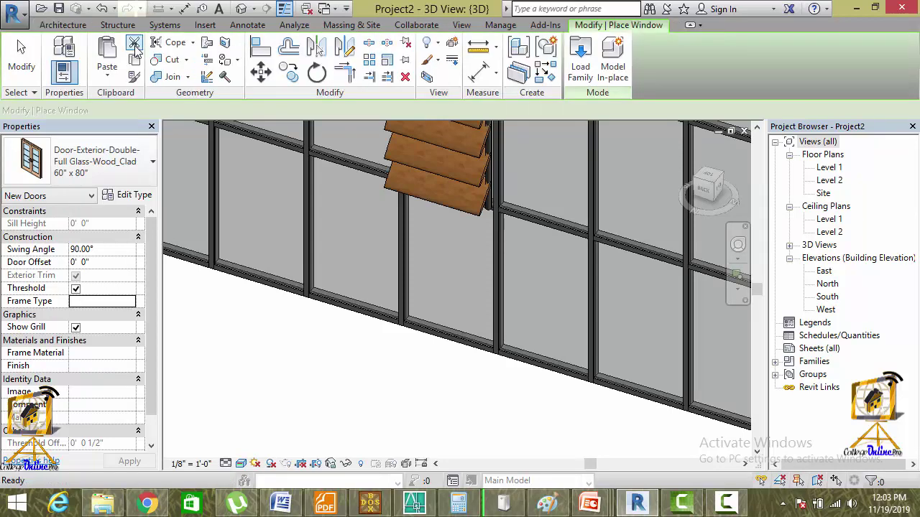
pyautogui.click(581, 49)
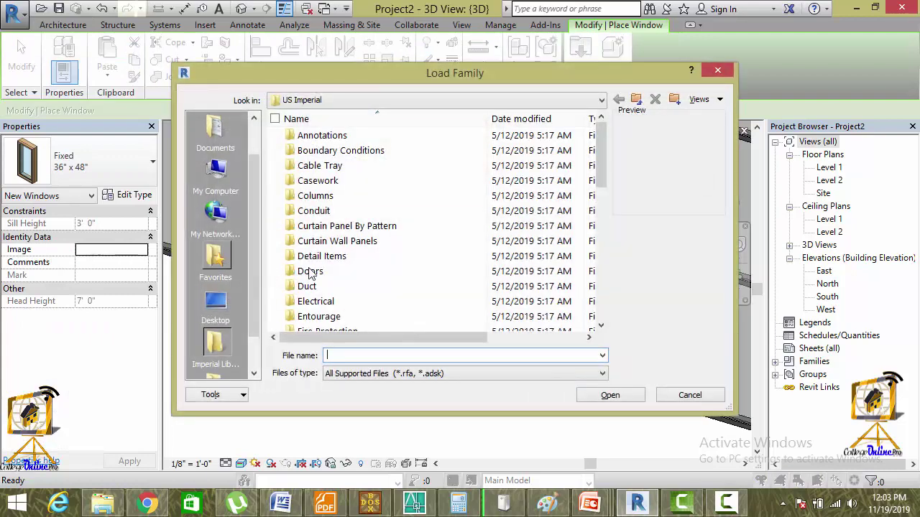
# - Load the Double Hung with Trim.rfa family from the Windows library folder
pyautogui.click(310, 274)
pyautogui.press('w')
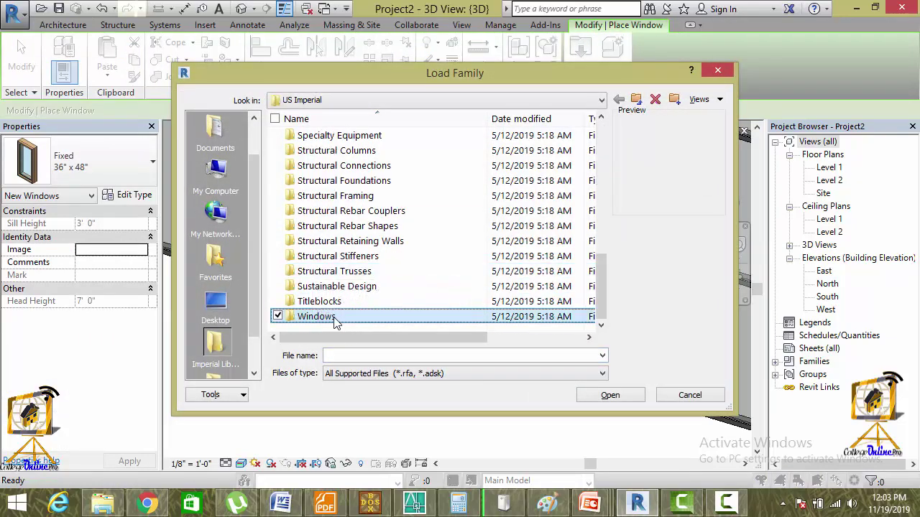
pyautogui.doubleClick(333, 319)
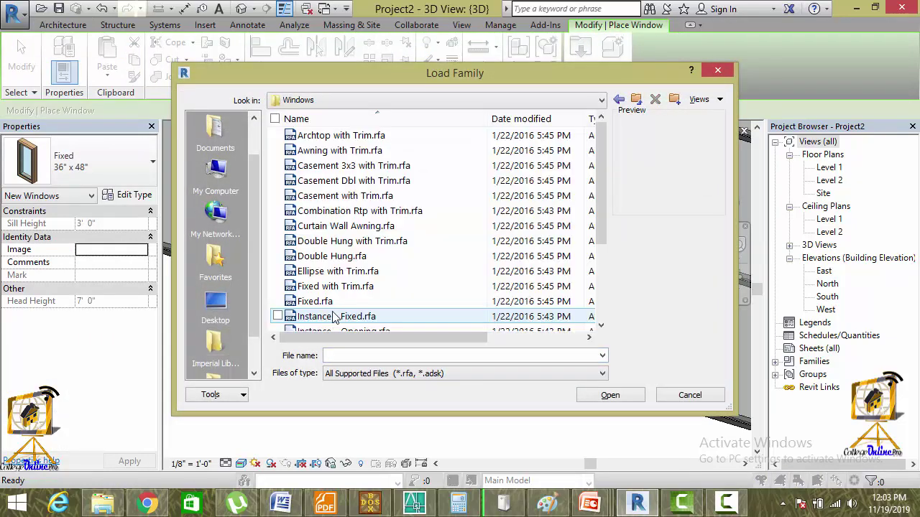
pyautogui.click(346, 137)
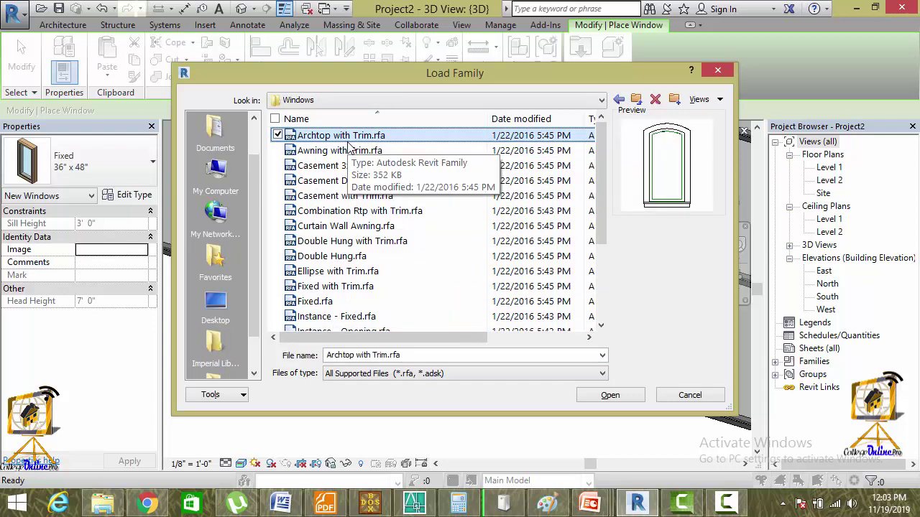
pyautogui.press('Down')
pyautogui.press('Down')
pyautogui.press('Down')
pyautogui.press('Down')
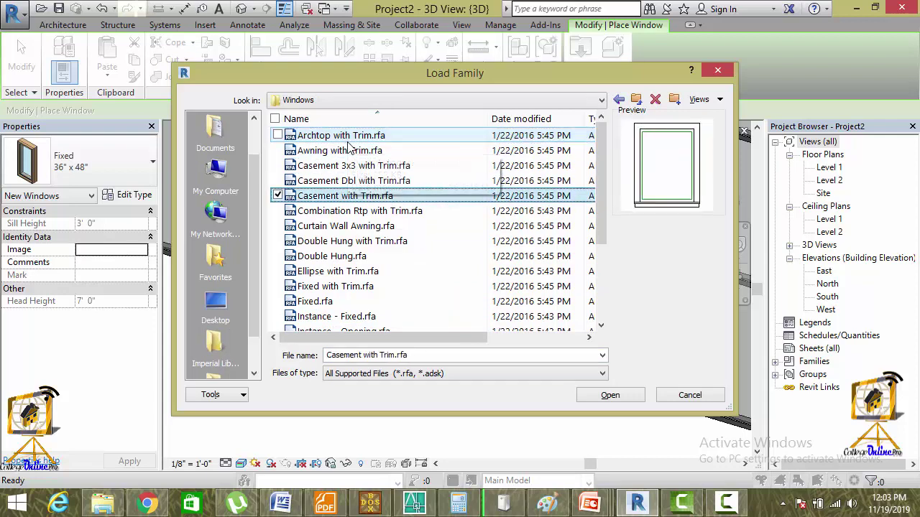
pyautogui.press('Down')
pyautogui.press('Down')
pyautogui.press('Down')
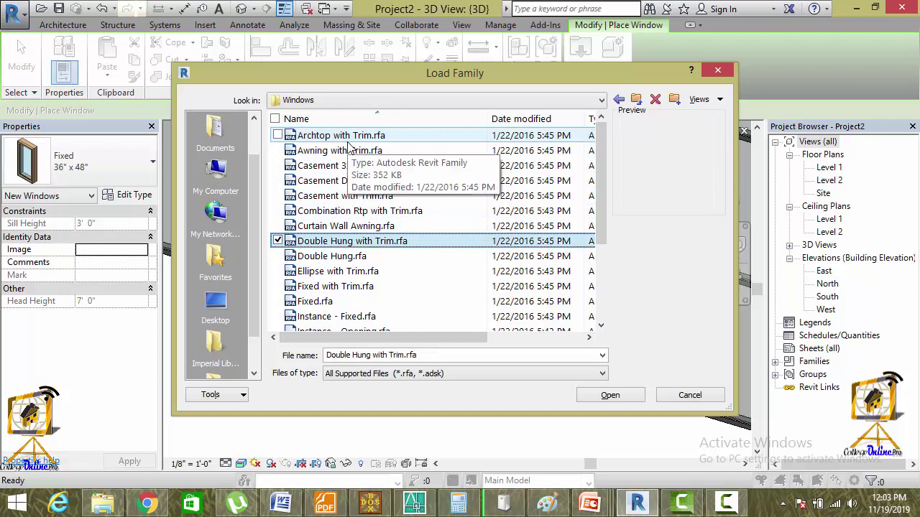
pyautogui.press('Down')
pyautogui.press('Down')
pyautogui.press('Down')
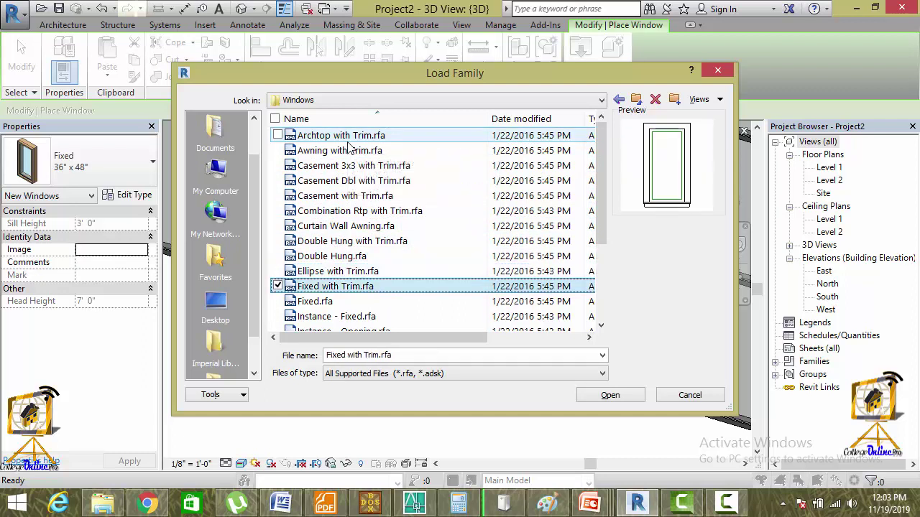
pyautogui.press('Down')
pyautogui.press('Up')
pyautogui.press('Up')
pyautogui.press('Up')
pyautogui.press('Up')
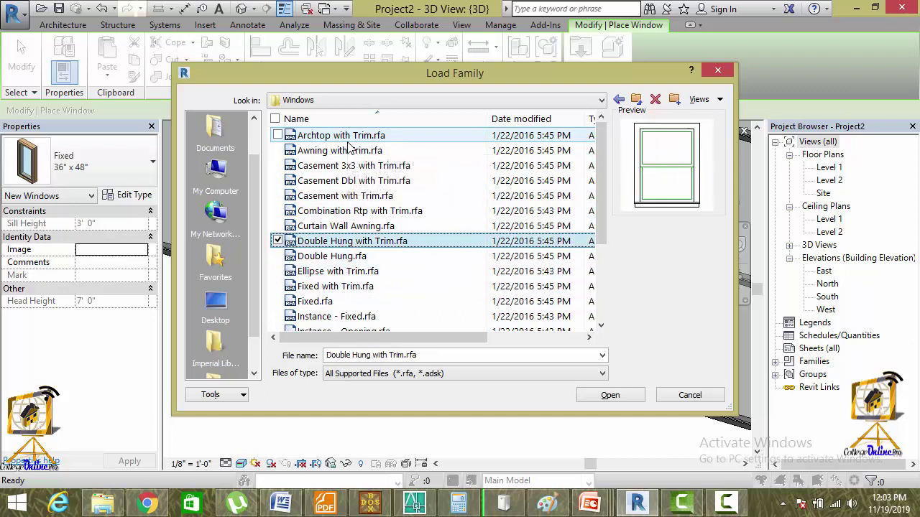
pyautogui.click(604, 398)
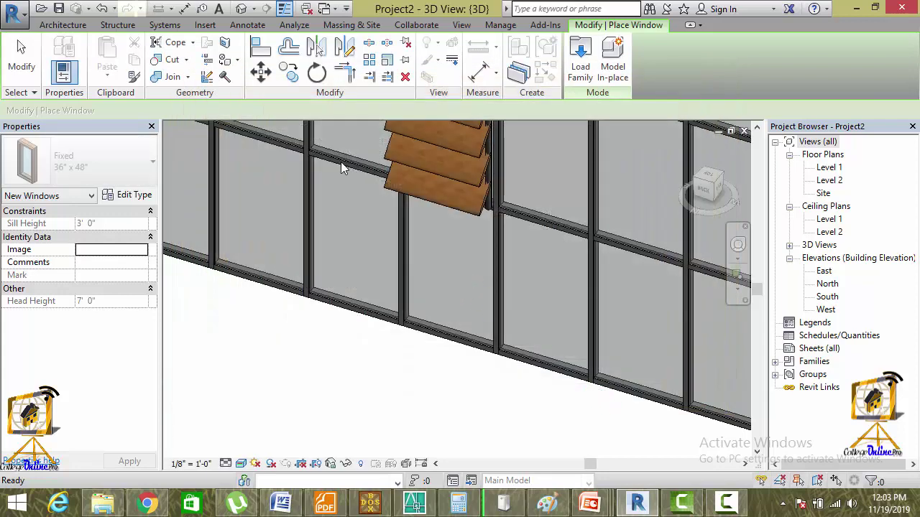
# - Switch the window type to Double Hung with Trim 16" x 24" and reframe the curtain wall
pyautogui.click(144, 173)
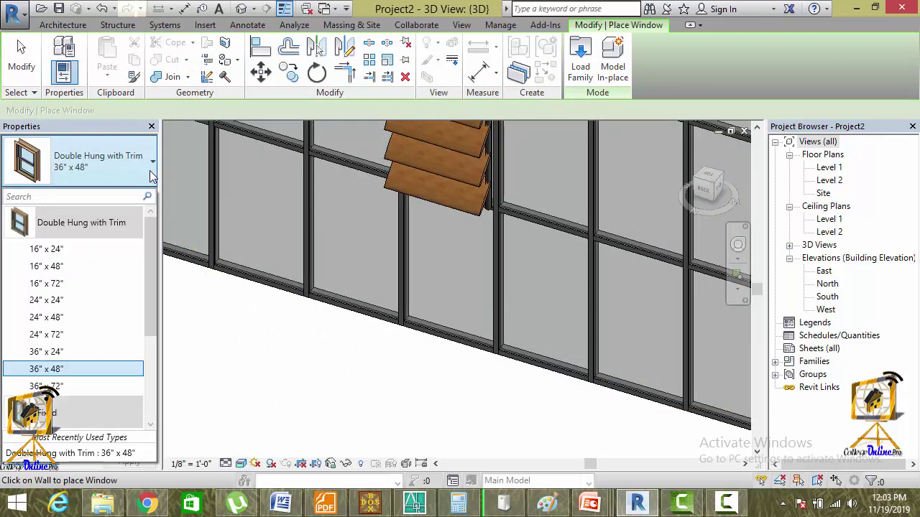
pyautogui.scroll(-3, 90, 338)
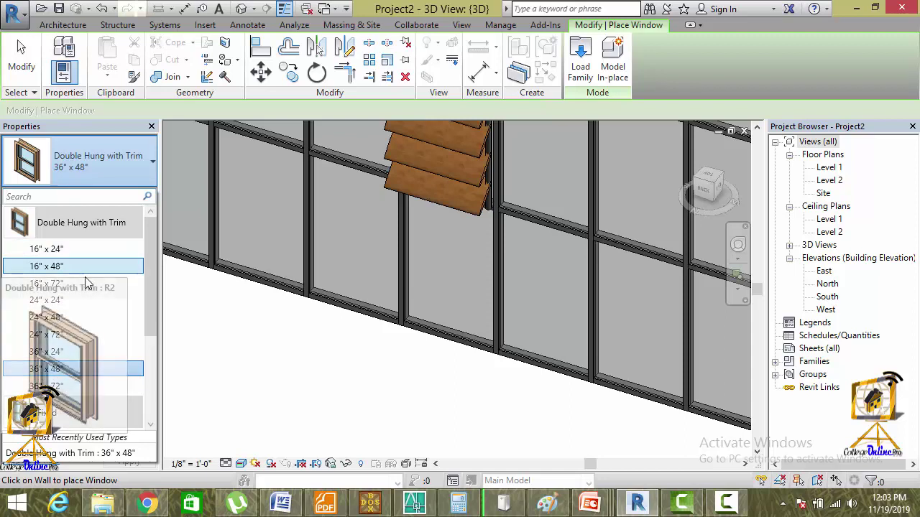
pyautogui.scroll(3, 72, 260)
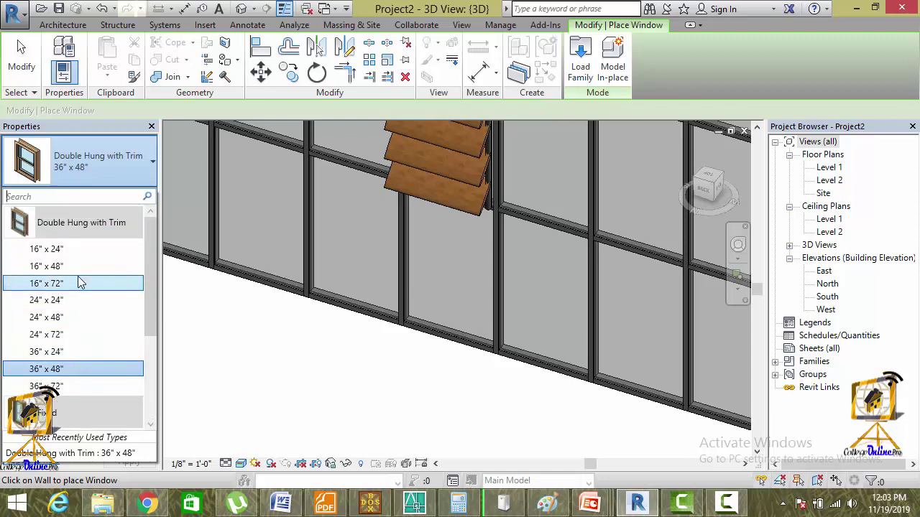
pyautogui.click(46, 245)
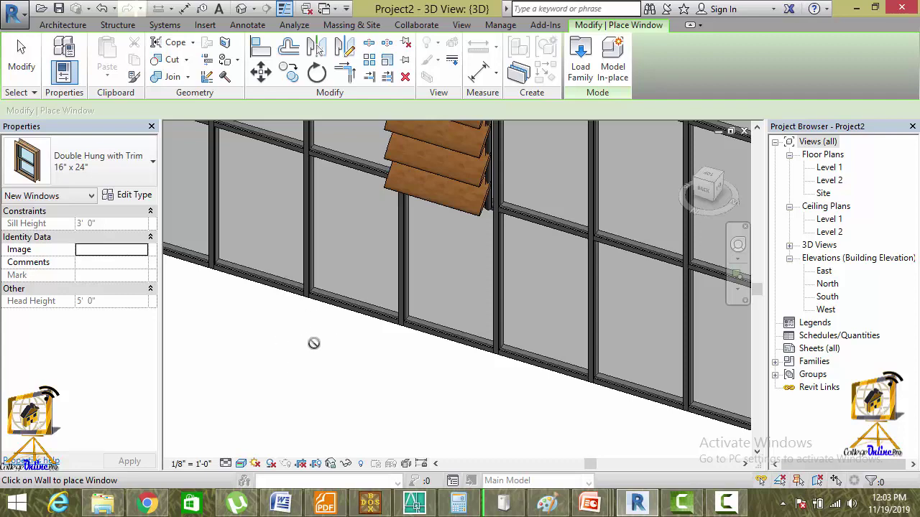
pyautogui.scroll(-2, 302, 332)
pyautogui.scroll(-2, 305, 336)
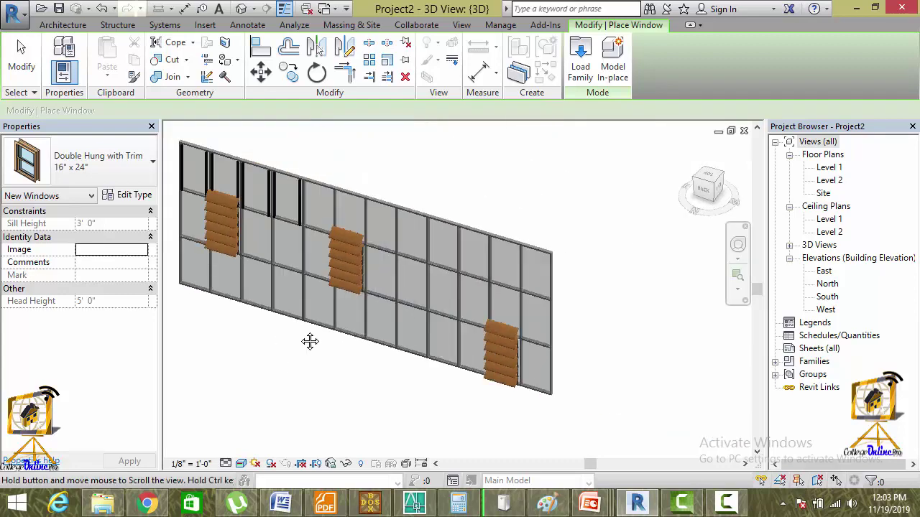
pyautogui.moveTo(294, 332)
pyautogui.mouseDown(button='middle')
pyautogui.moveTo(361, 248)
pyautogui.moveTo(306, 308)
pyautogui.mouseUp(button='middle')
pyautogui.scroll(2, 361, 249)
pyautogui.scroll(1, 302, 302)
pyautogui.scroll(2, 332, 345)
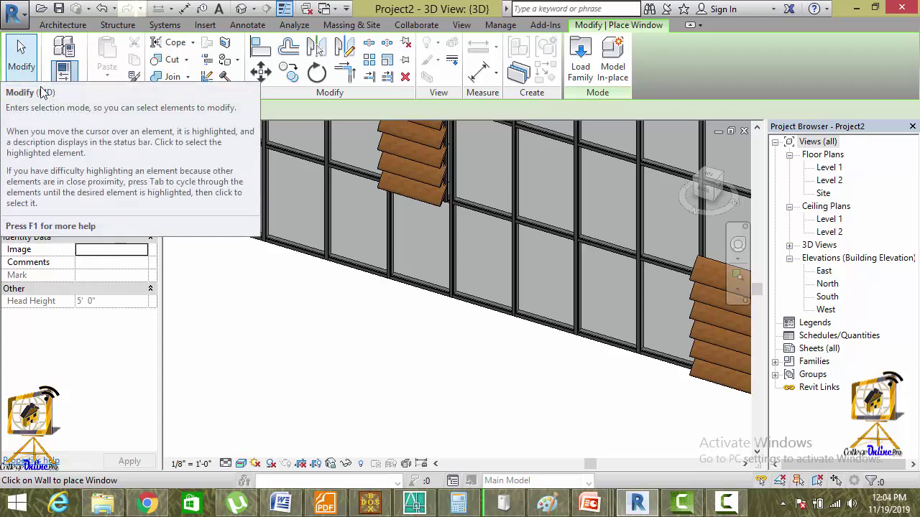
pyautogui.scroll(-1, 462, 245)
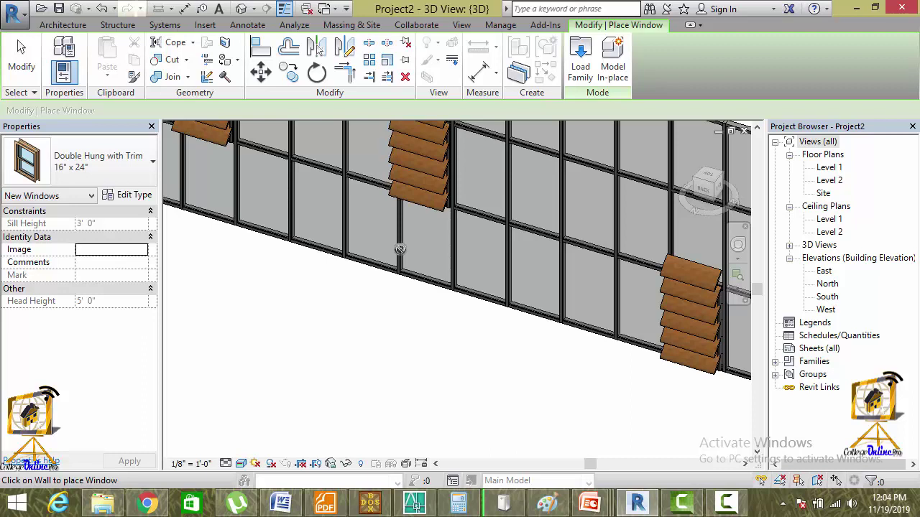
# - Exit window placement and select a single glazed panel in the lower curtain wall
pyautogui.click(22, 57)
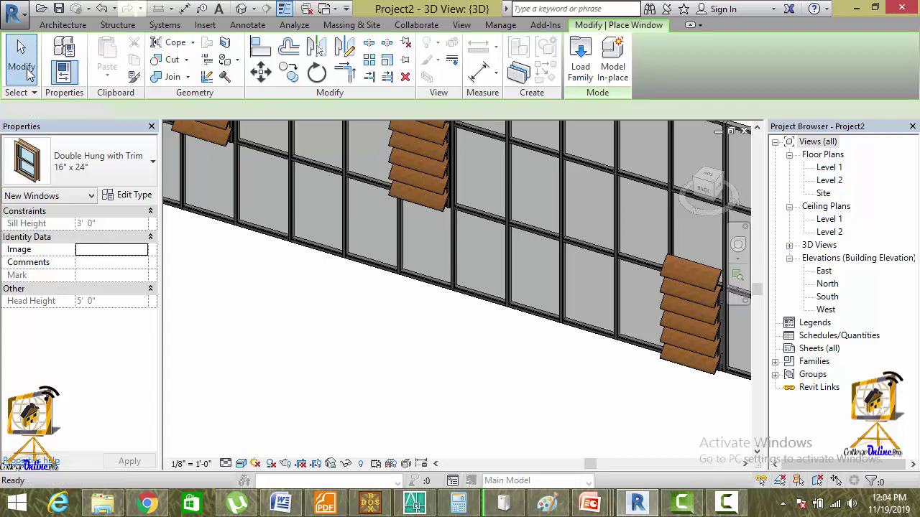
pyautogui.moveTo(360, 277)
pyautogui.mouseDown(button='middle')
pyautogui.moveTo(253, 326)
pyautogui.moveTo(317, 339)
pyautogui.mouseUp(button='middle')
pyautogui.scroll(3, 348, 343)
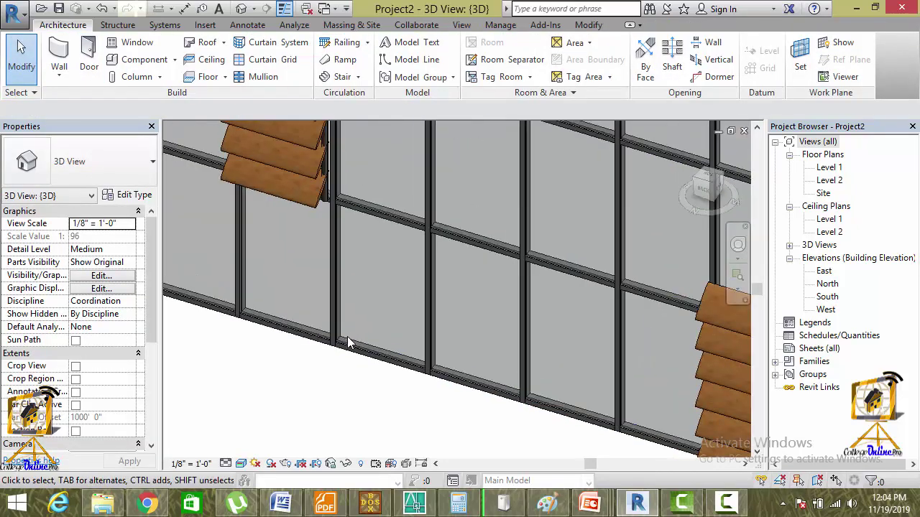
pyautogui.press('Tab')
pyautogui.click(340, 294)
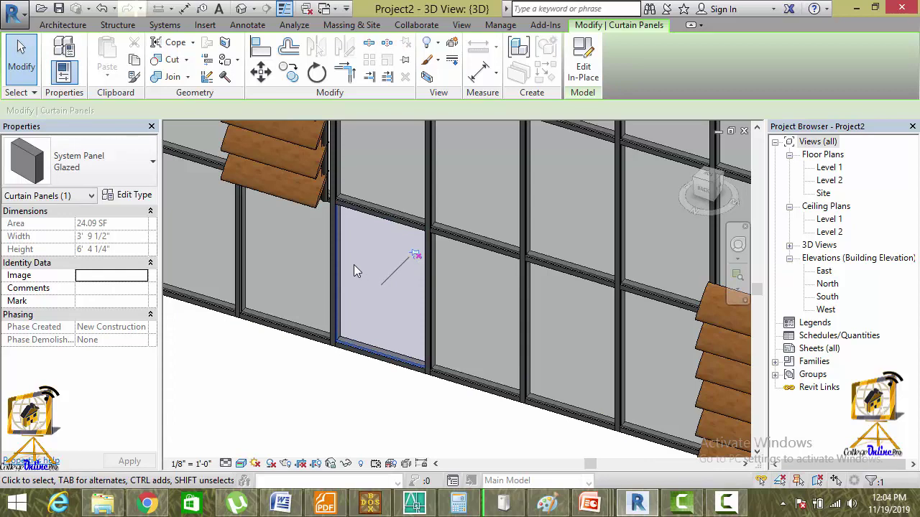
# - Change the selected panel's type to Door-Curtain-Wall-Double-Storefront
pyautogui.click(151, 167)
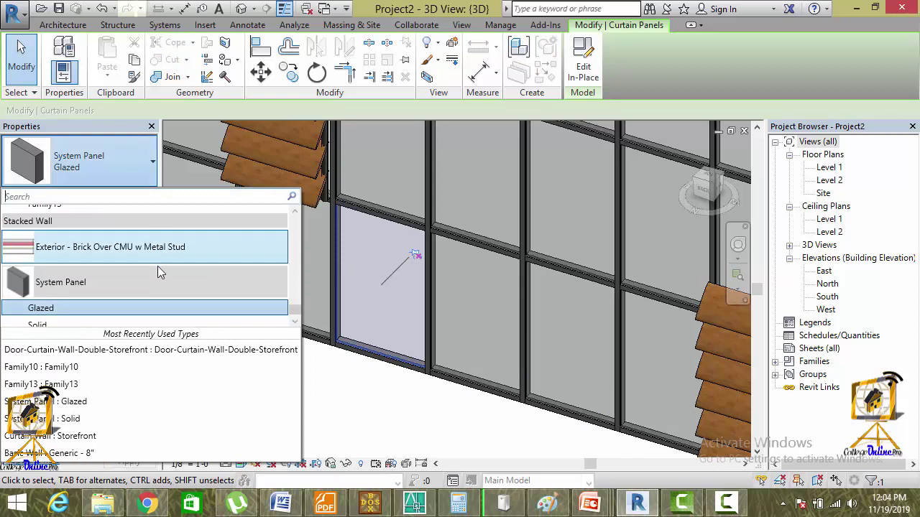
pyautogui.scroll(3, 157, 267)
pyautogui.scroll(2, 157, 266)
pyautogui.scroll(3, 157, 267)
pyautogui.scroll(-2, 157, 266)
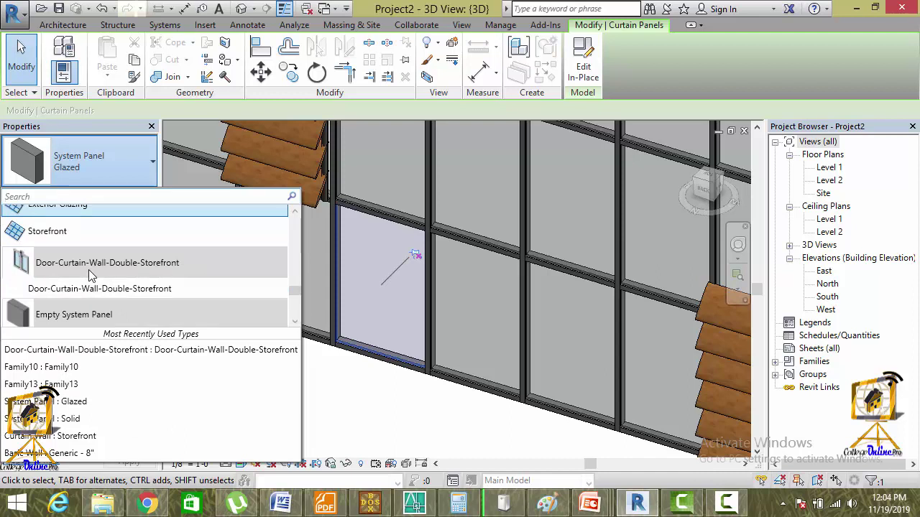
pyautogui.scroll(-3, 86, 265)
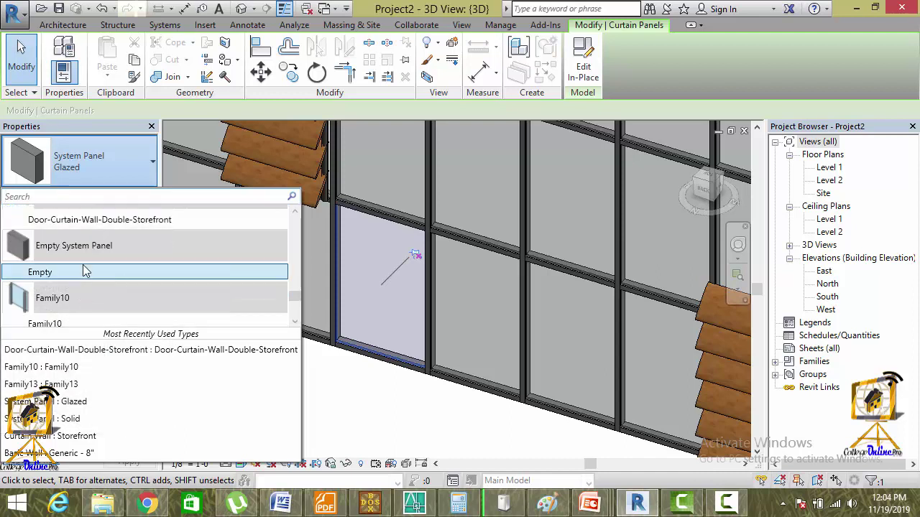
pyautogui.scroll(-2, 72, 277)
pyautogui.scroll(-3, 61, 284)
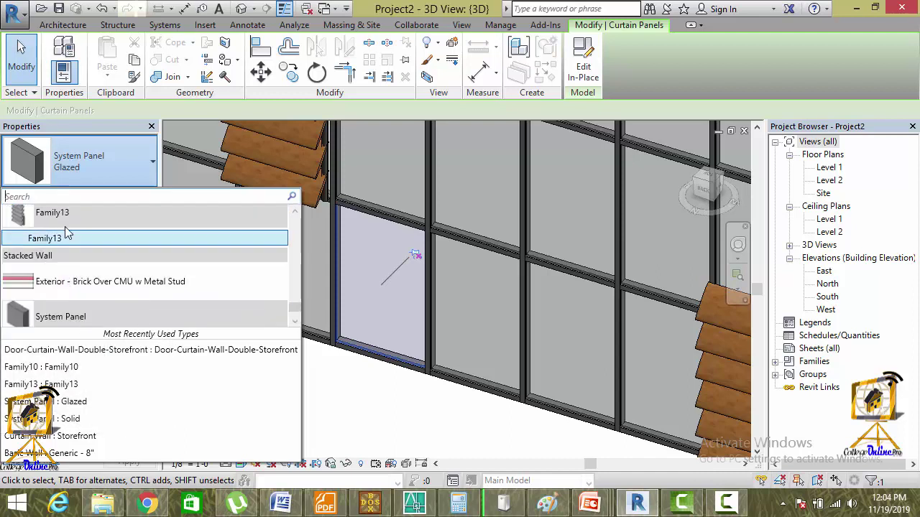
pyautogui.scroll(-1, 65, 237)
pyautogui.scroll(5, 65, 264)
pyautogui.scroll(1, 63, 260)
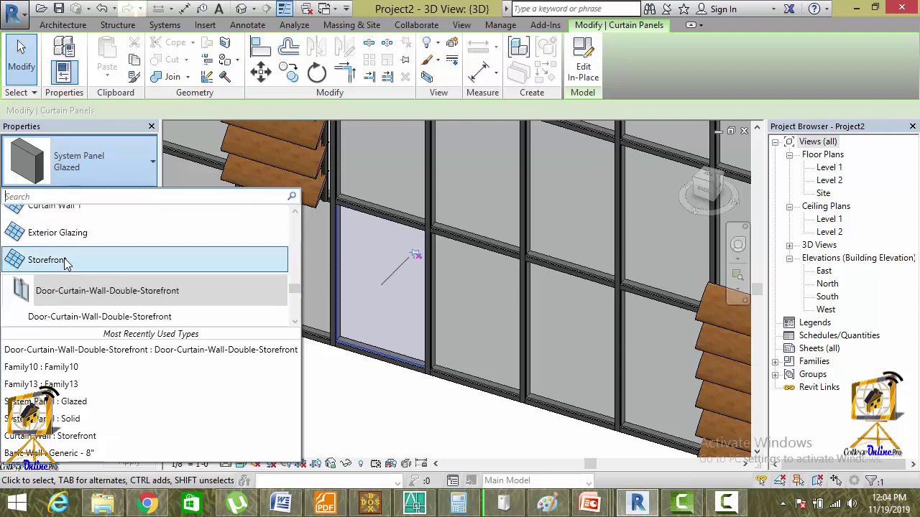
pyautogui.click(63, 316)
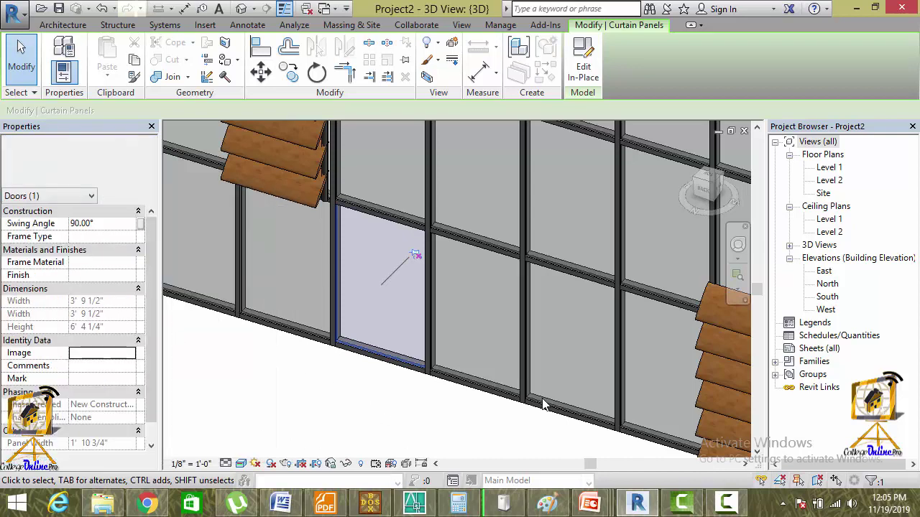
# - Deselect the panel and zoom out to view the new double storefront door
pyautogui.click(361, 404)
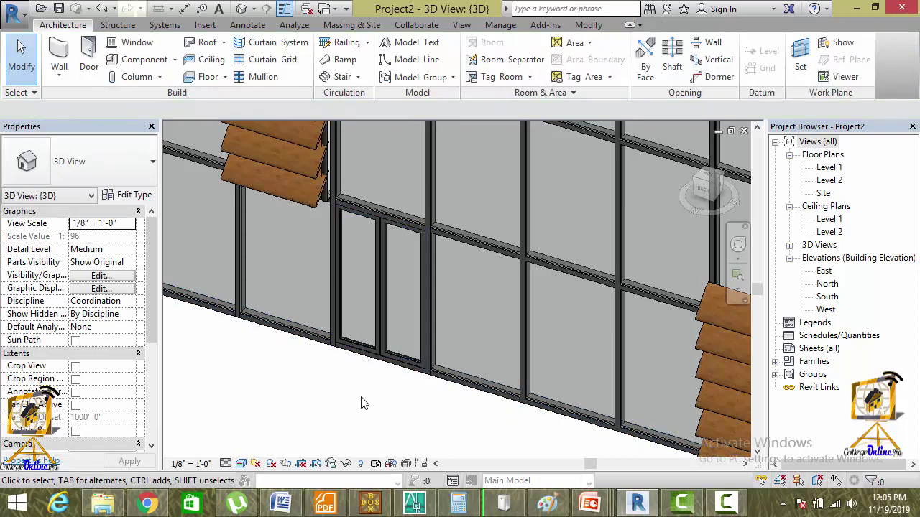
pyautogui.scroll(-3, 379, 318)
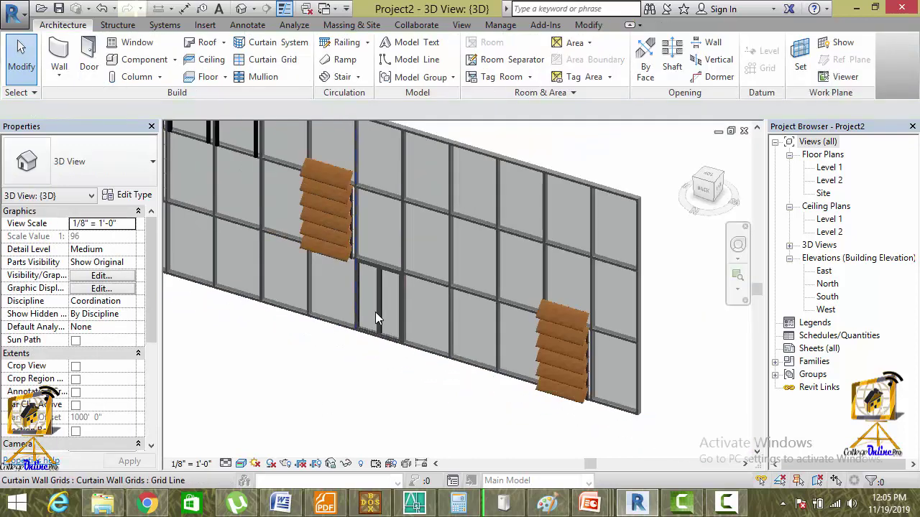
pyautogui.scroll(-2, 344, 344)
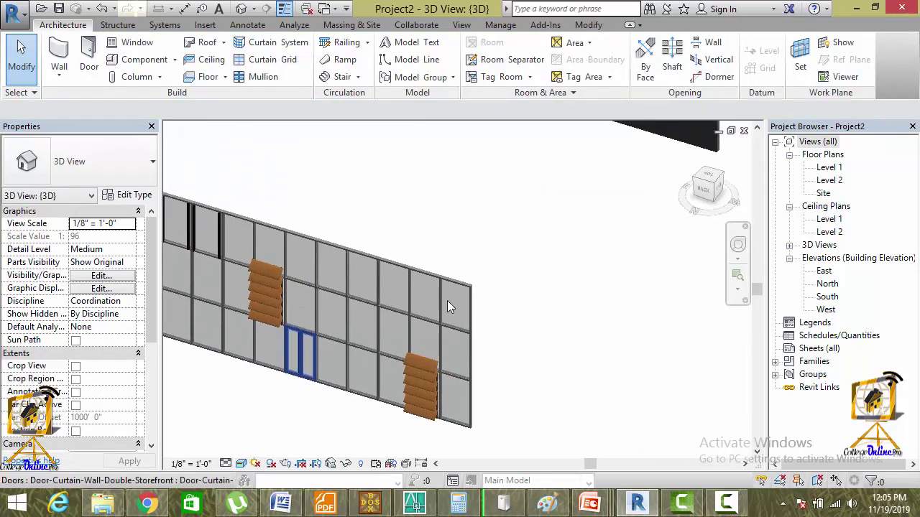
pyautogui.scroll(-2, 447, 300)
pyautogui.scroll(-2, 511, 225)
pyautogui.scroll(-1, 406, 306)
pyautogui.scroll(-1, 494, 266)
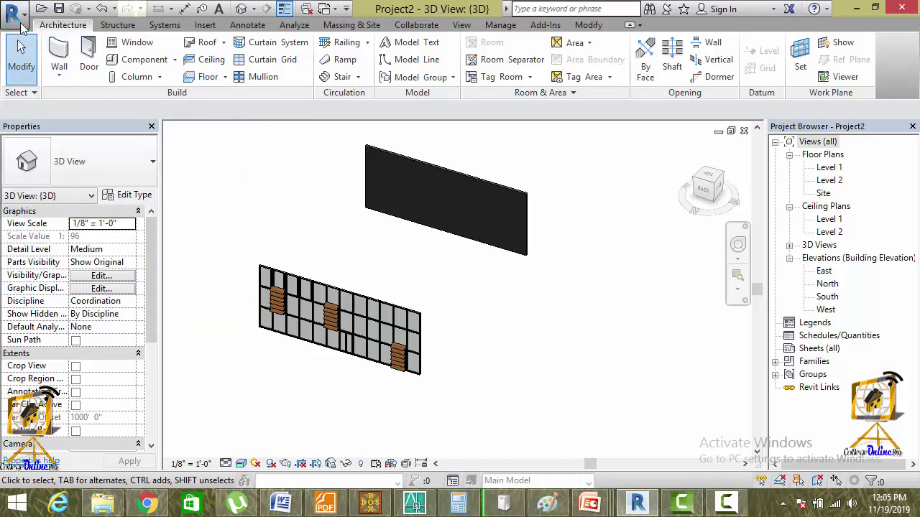
# - Create a new family from the Door.rft template, opening Family14 in its Ref. Level plan
pyautogui.click(24, 24)
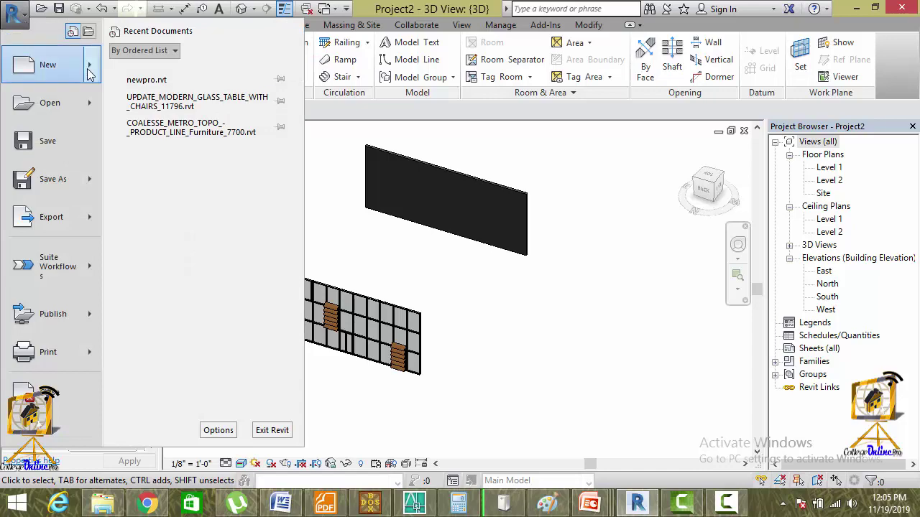
pyautogui.press('Escape')
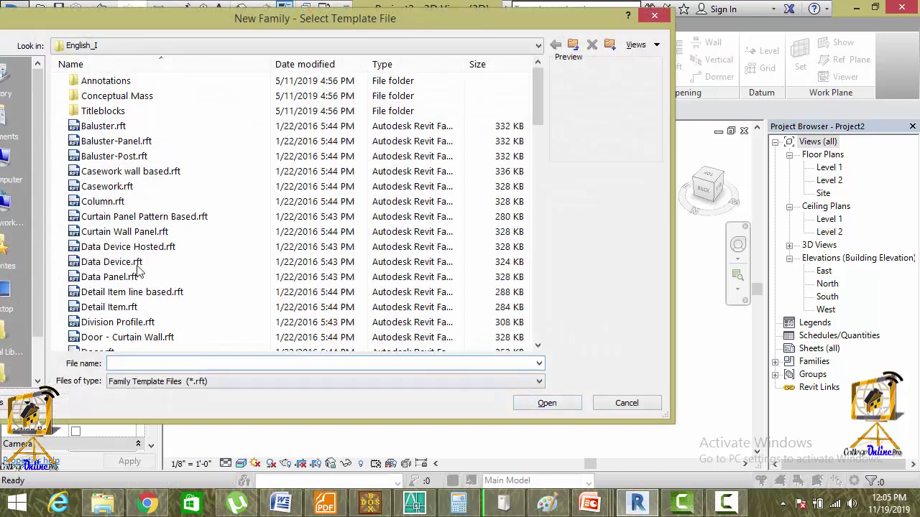
pyautogui.click(112, 219)
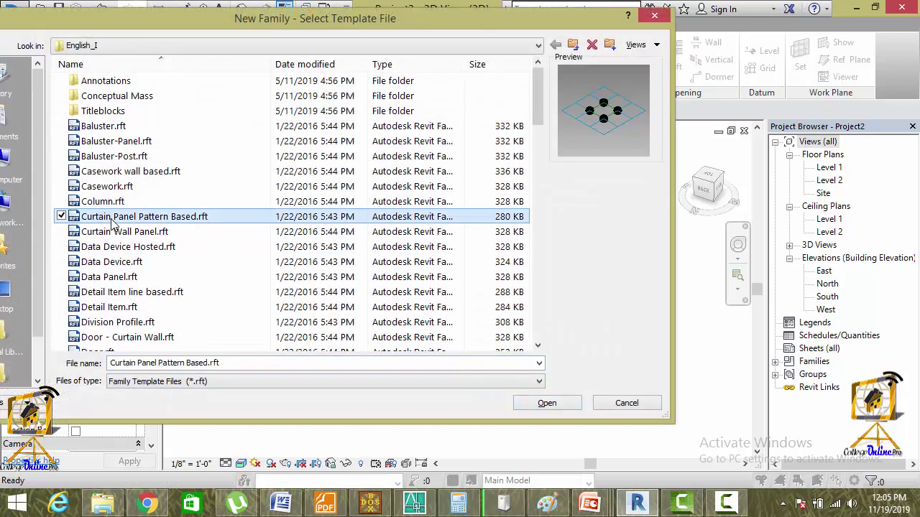
pyautogui.press('Down')
pyautogui.press('Down')
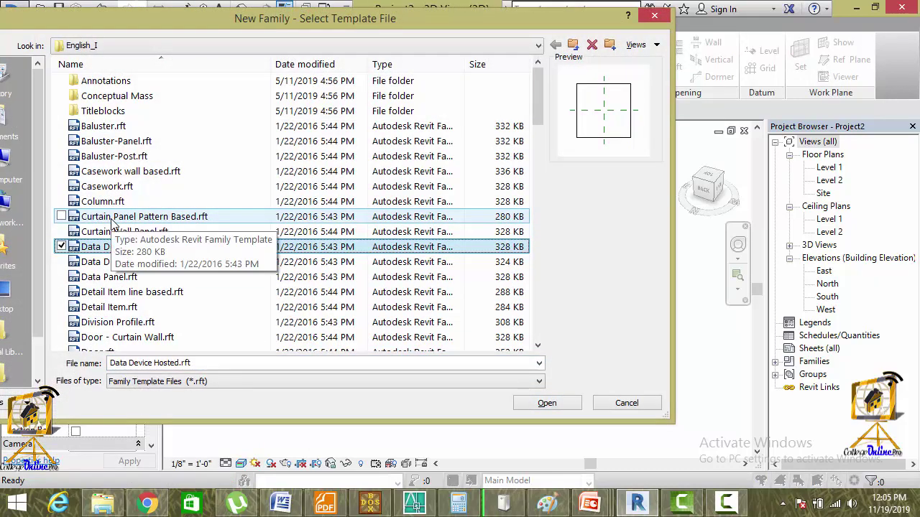
pyautogui.press('Down')
pyautogui.press('Down')
pyautogui.press('Down')
pyautogui.press('Down')
pyautogui.press('Down')
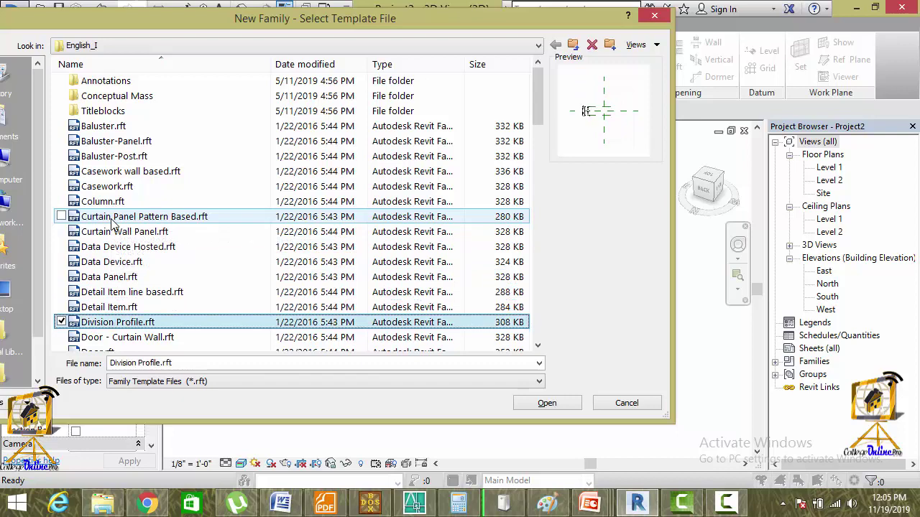
pyautogui.press('Down')
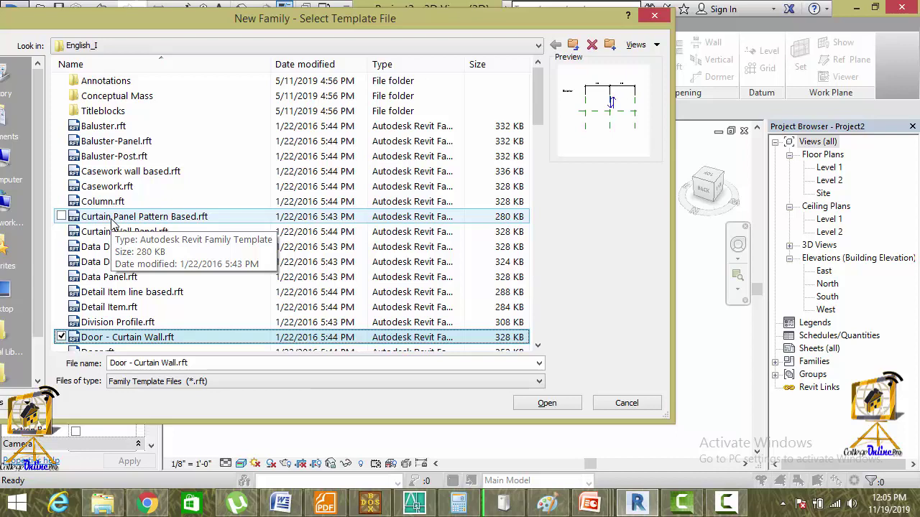
pyautogui.press('Down')
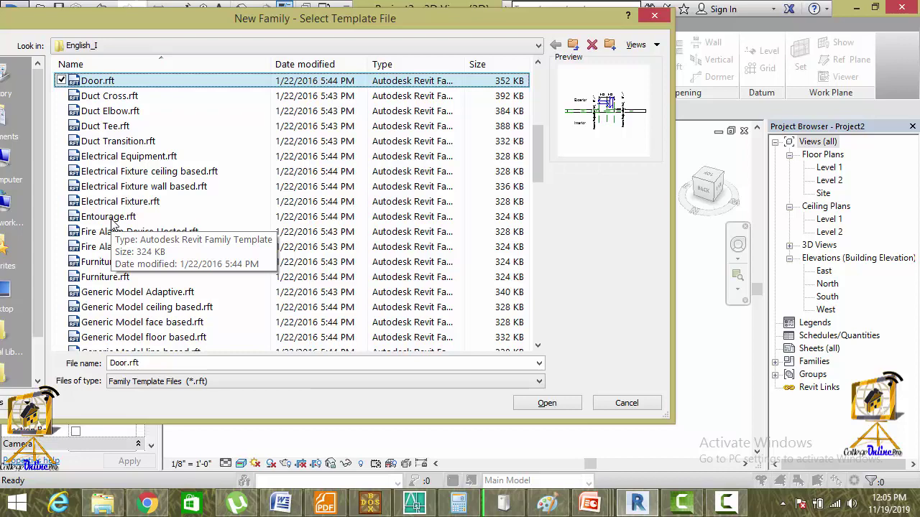
pyautogui.click(536, 406)
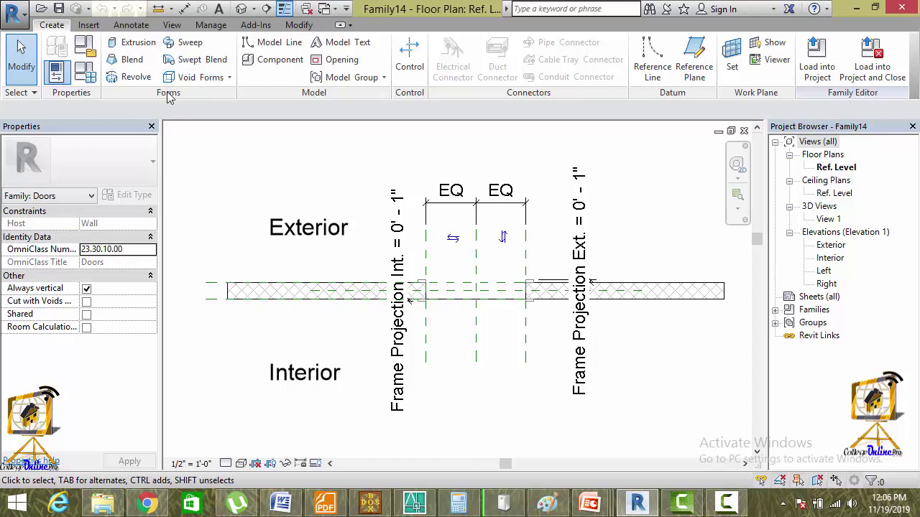
# - Close Family14 and frame the storefront curtain wall and dark wall in Project2's 3D view
pyautogui.click(743, 132)
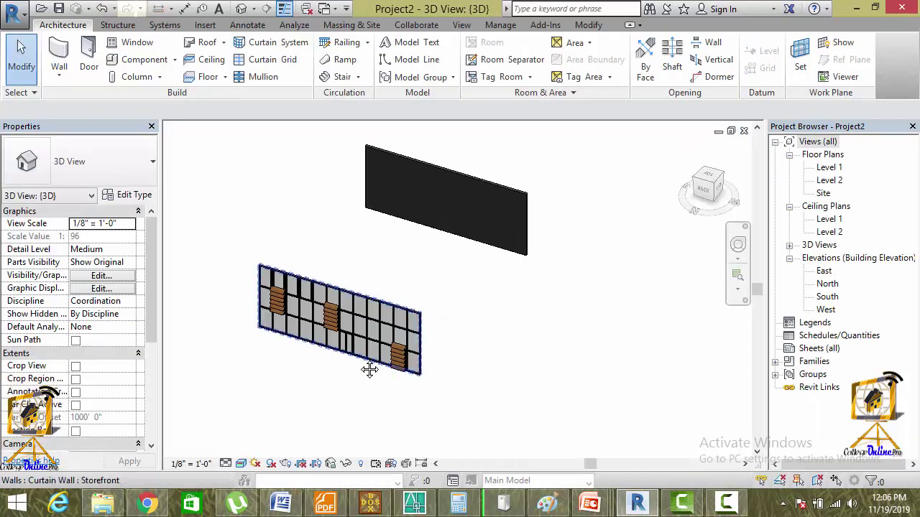
pyautogui.moveTo(368, 371); pyautogui.dragTo(327, 322, button='middle')
pyautogui.scroll(3, 429, 222)
pyautogui.moveTo(429, 222); pyautogui.dragTo(402, 353, button='middle')
pyautogui.scroll(-3, 386, 267)
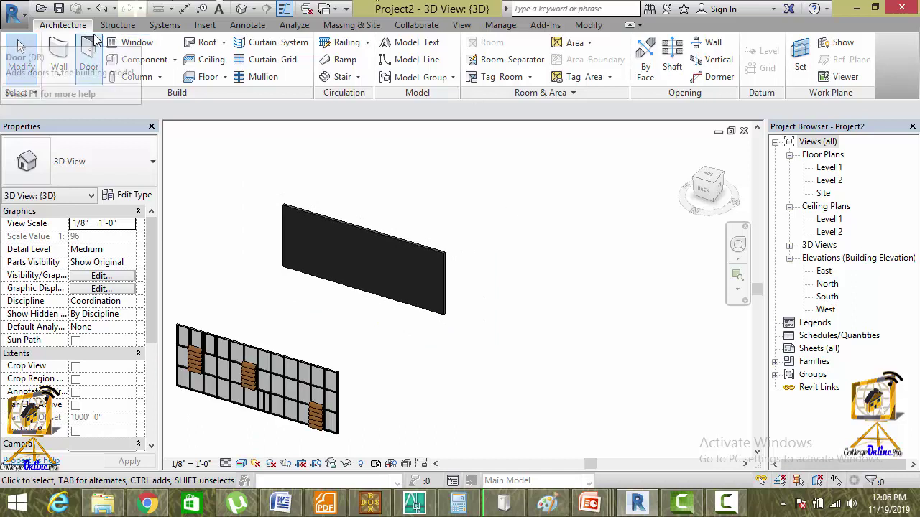
pyautogui.scroll(-1, 456, 319)
pyautogui.scroll(-2, 456, 318)
pyautogui.moveTo(455, 319); pyautogui.dragTo(501, 318, button='middle')
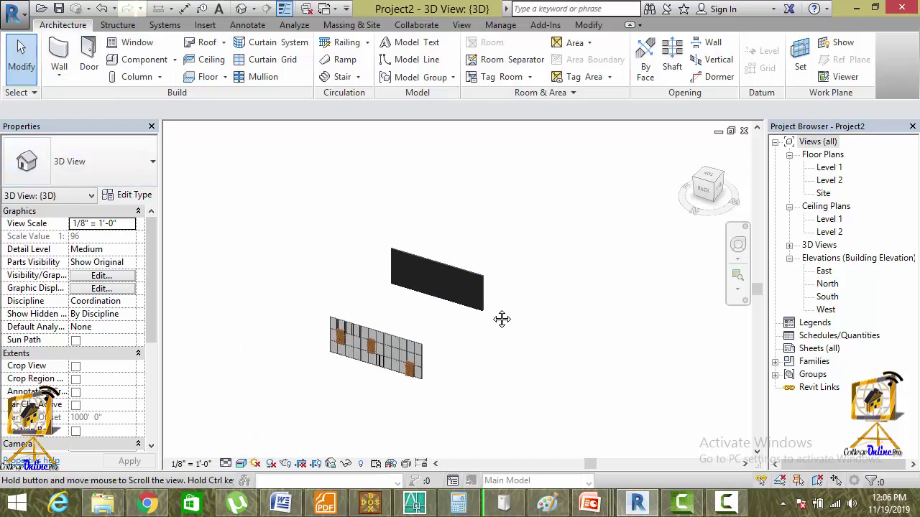
pyautogui.scroll(2, 365, 279)
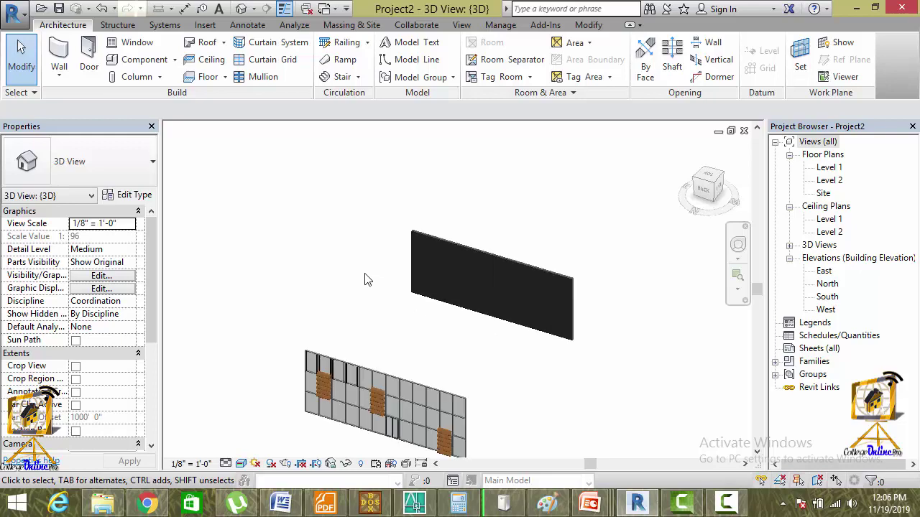
pyautogui.scroll(-1, 463, 323)
pyautogui.moveTo(463, 322)
pyautogui.mouseDown(button='middle')
pyautogui.moveTo(396, 274)
pyautogui.moveTo(405, 307)
pyautogui.mouseUp(button='middle')
pyautogui.scroll(3, 388, 306)
pyautogui.scroll(-3, 381, 302)
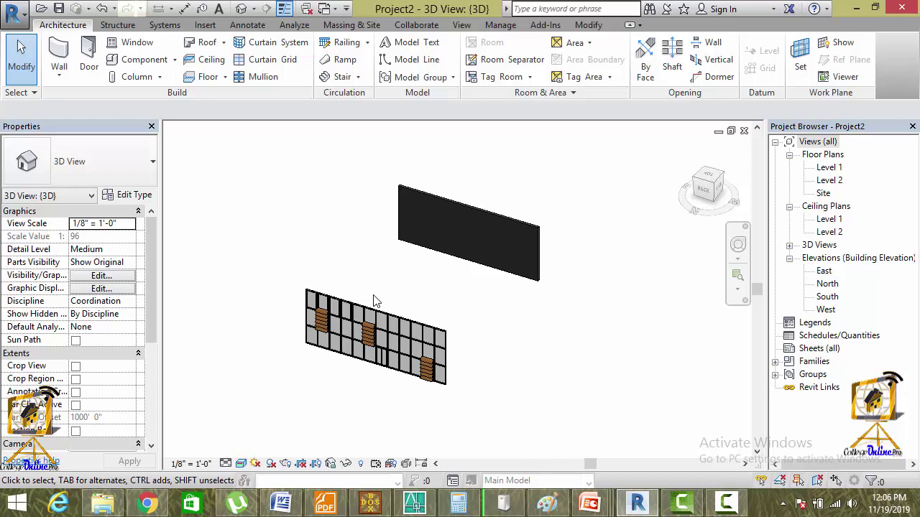
# - Start an architectural wall and scroll the wall type list toward the Curtain Wall types
pyautogui.click(60, 82)
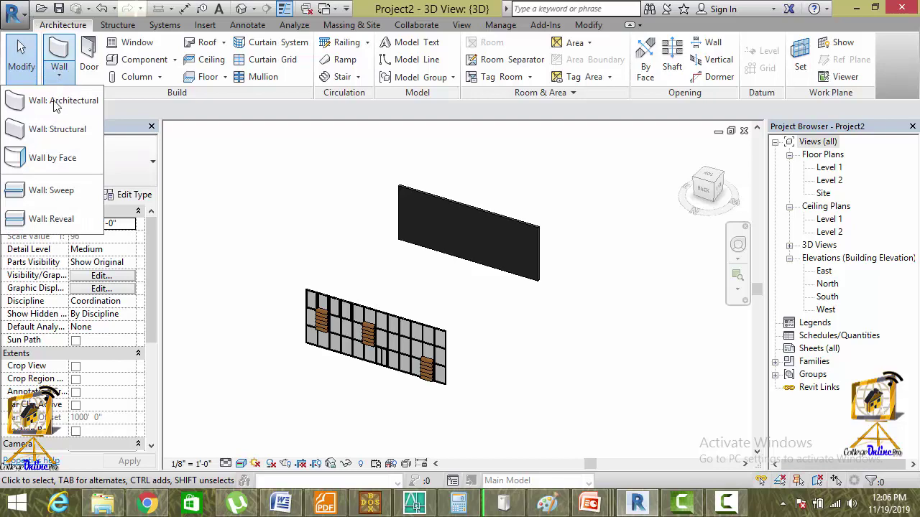
pyautogui.click(58, 106)
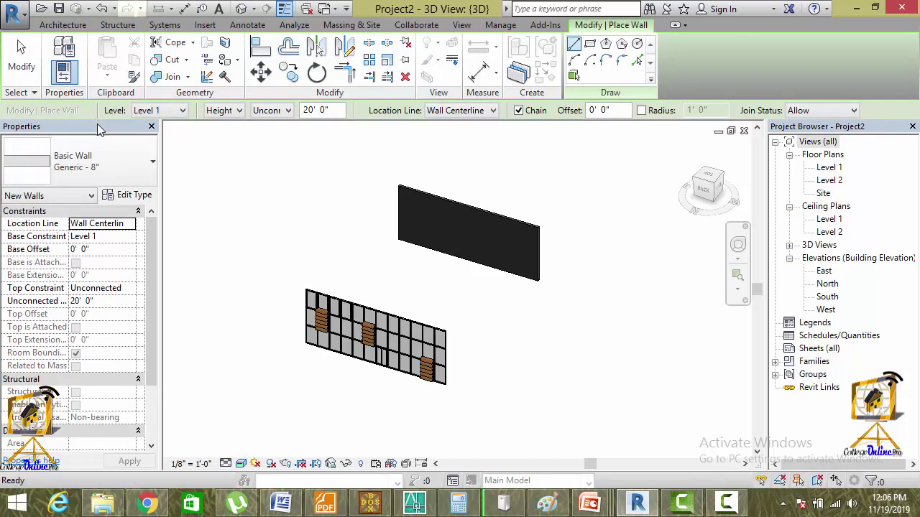
pyautogui.click(133, 177)
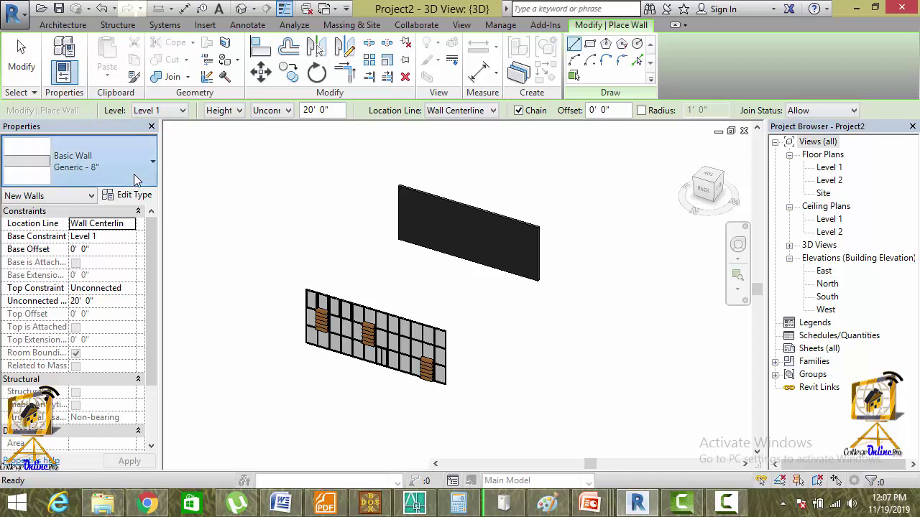
pyautogui.scroll(-2, 141, 249)
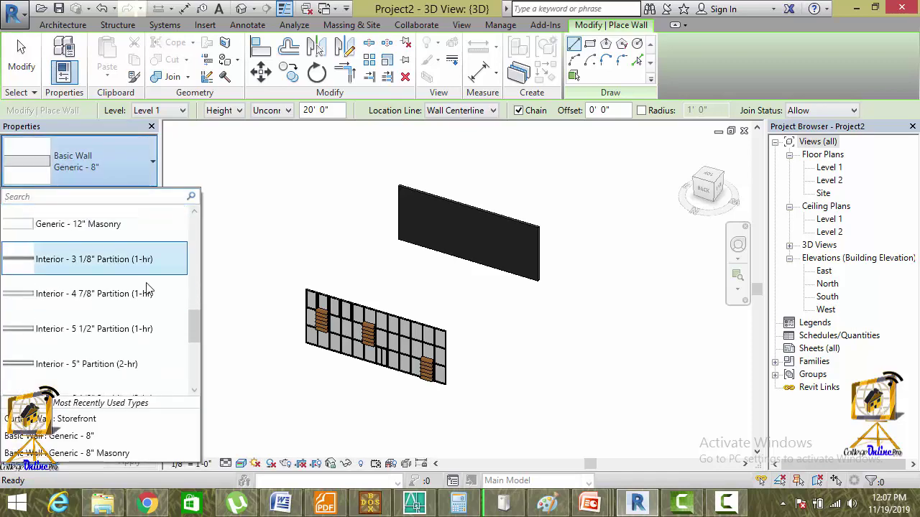
pyautogui.scroll(-5, 131, 319)
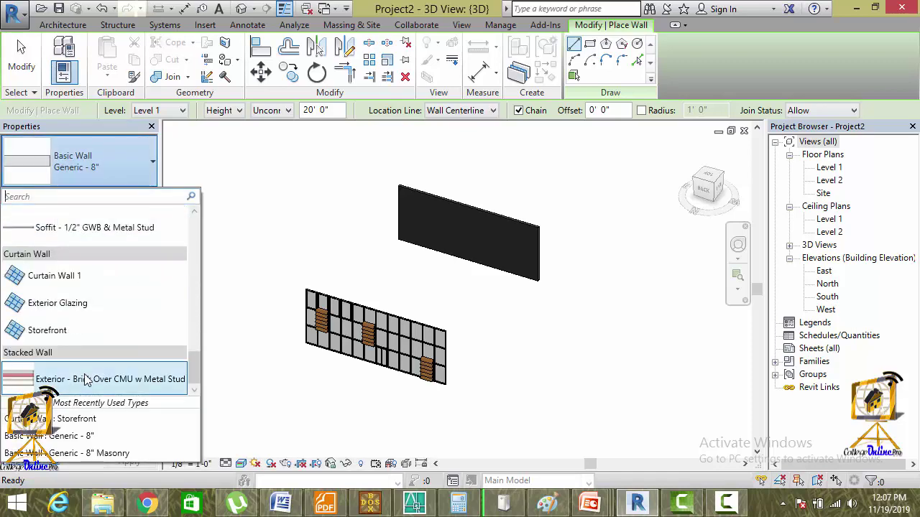
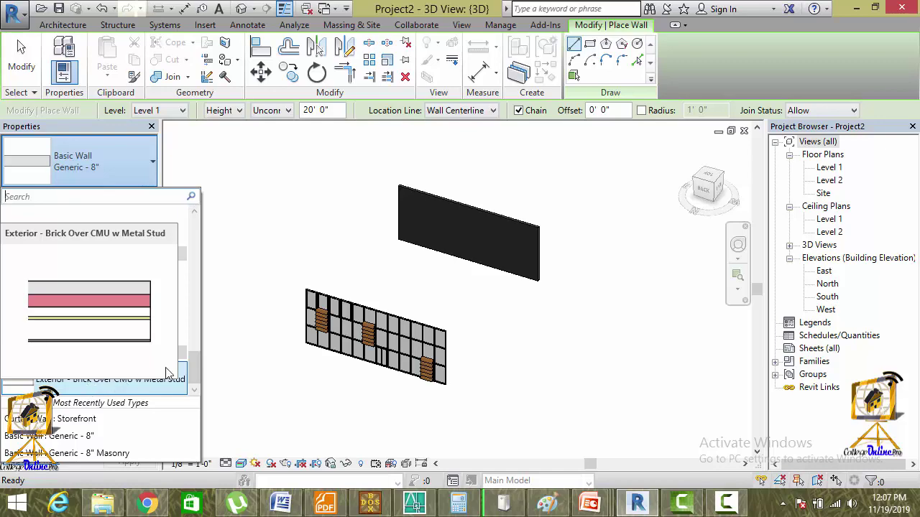
# - Duplicate the Generic - 8" wall type as a new type named 1
pyautogui.click(280, 230)
pyautogui.click(280, 229)
pyautogui.scroll(3, 171, 193)
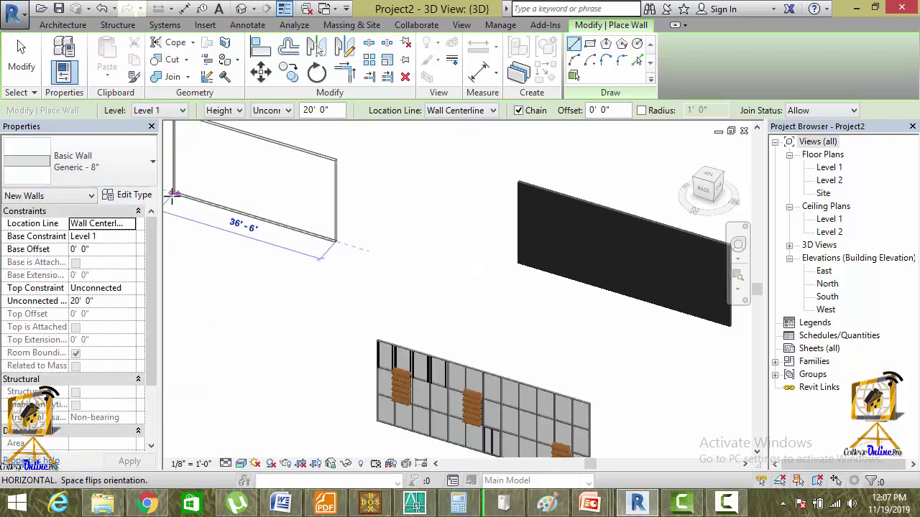
pyautogui.press('Escape')
pyautogui.press('Escape')
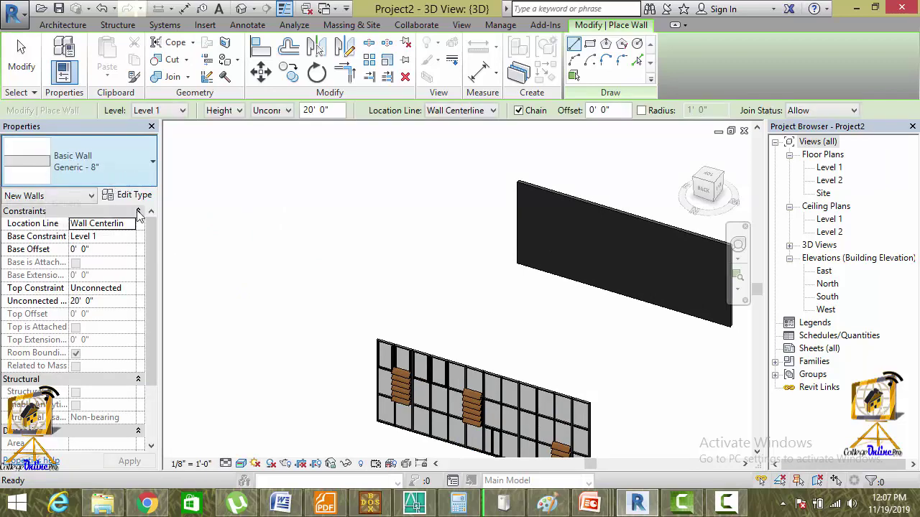
pyautogui.click(128, 194)
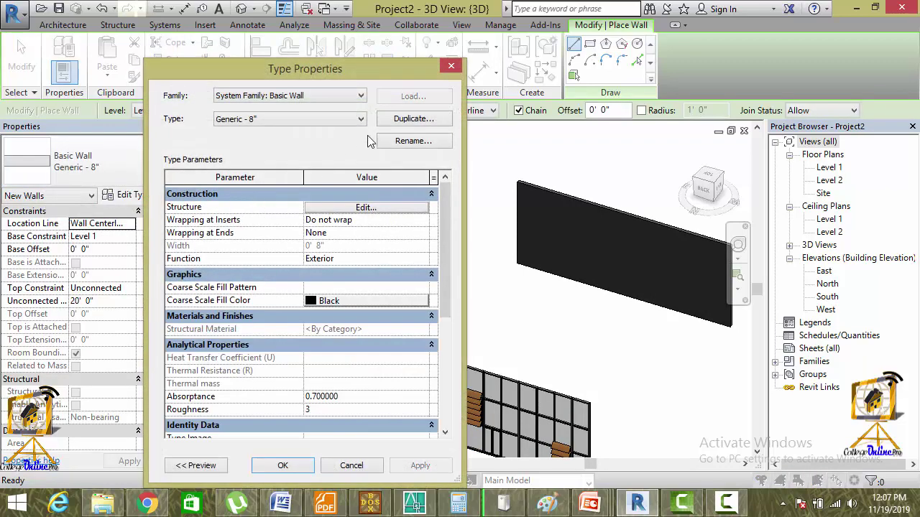
pyautogui.click(413, 118)
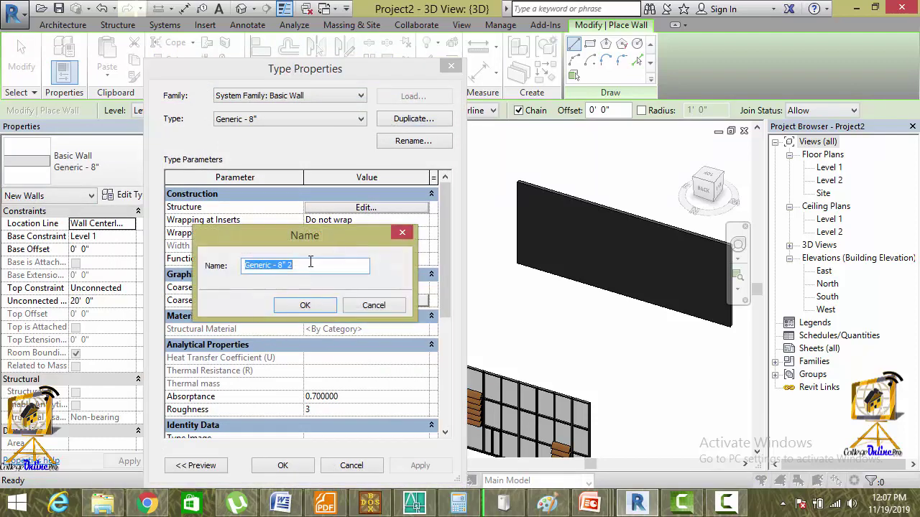
pyautogui.write('1')
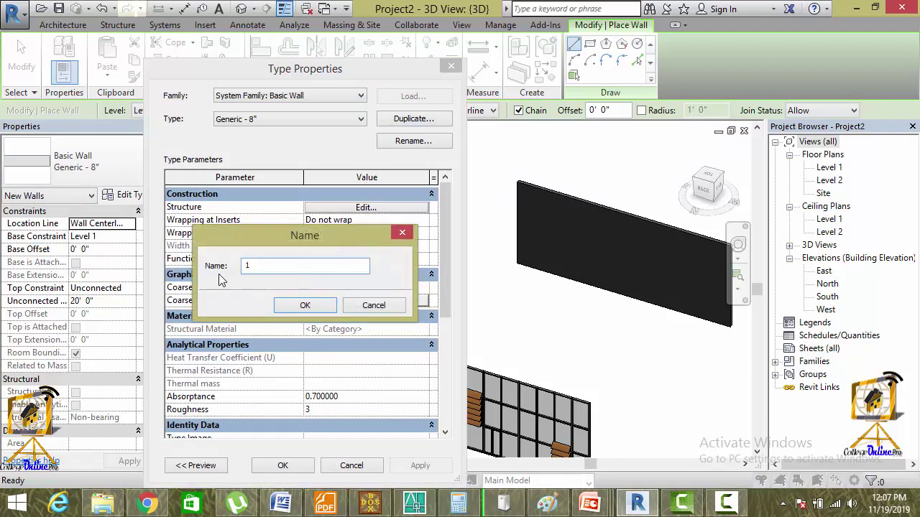
pyautogui.click(317, 309)
# - Set type 1's structure layer thickness to 3' 0" and apply it
pyautogui.click(349, 209)
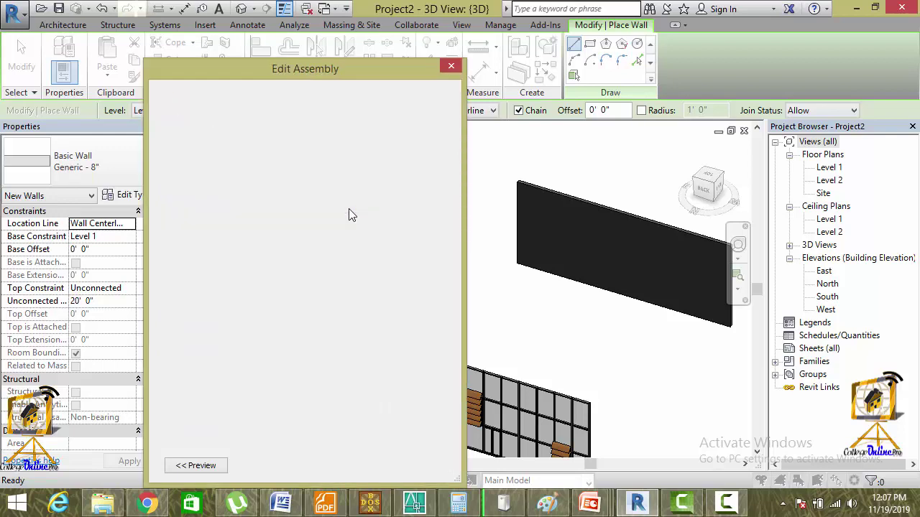
pyautogui.click(323, 217)
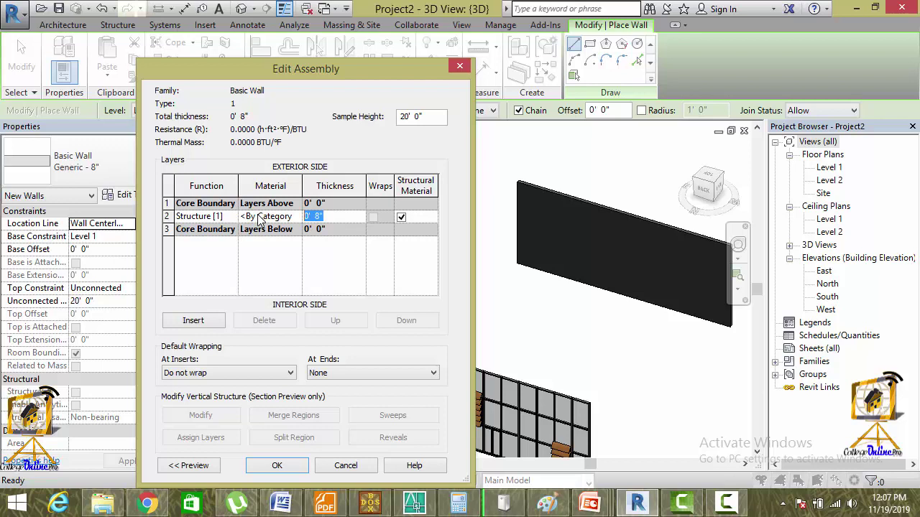
pyautogui.write('3')
pyautogui.press('Tab')
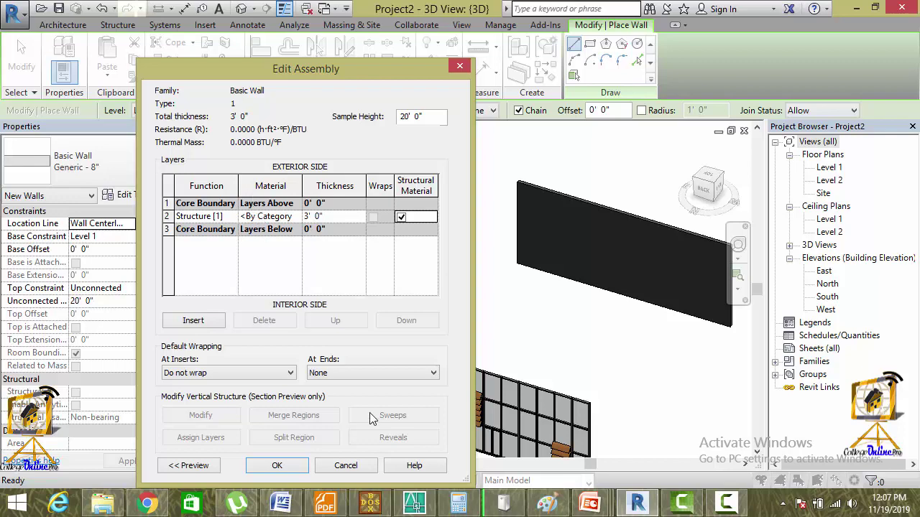
pyautogui.click(303, 468)
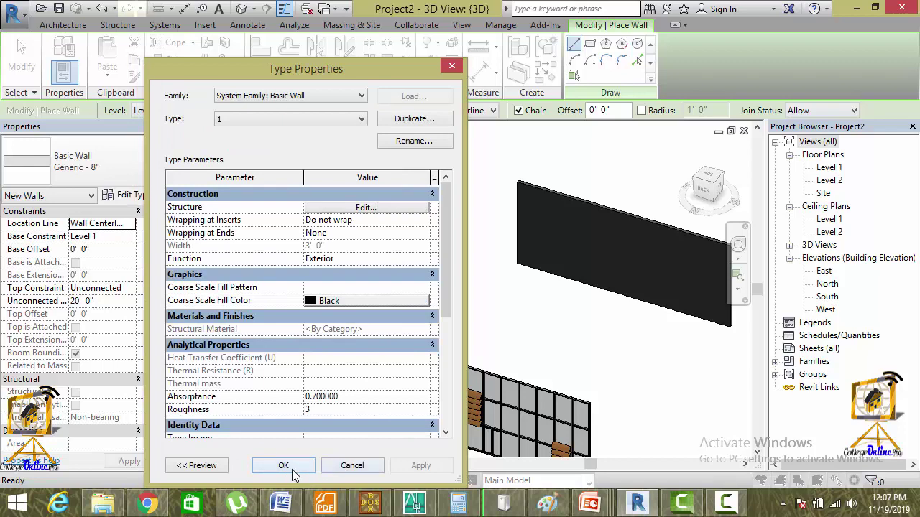
pyautogui.click(292, 467)
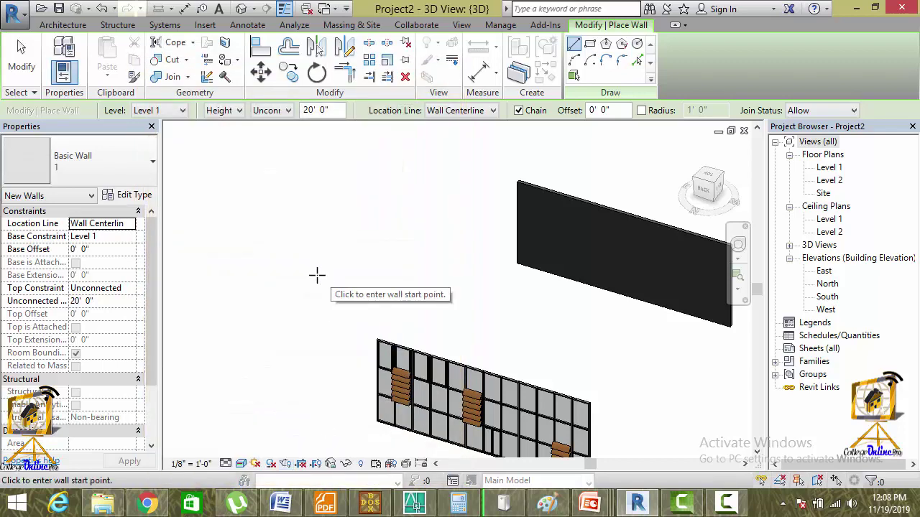
# - Duplicate wall type 1 as a new type named 2
pyautogui.click(331, 219)
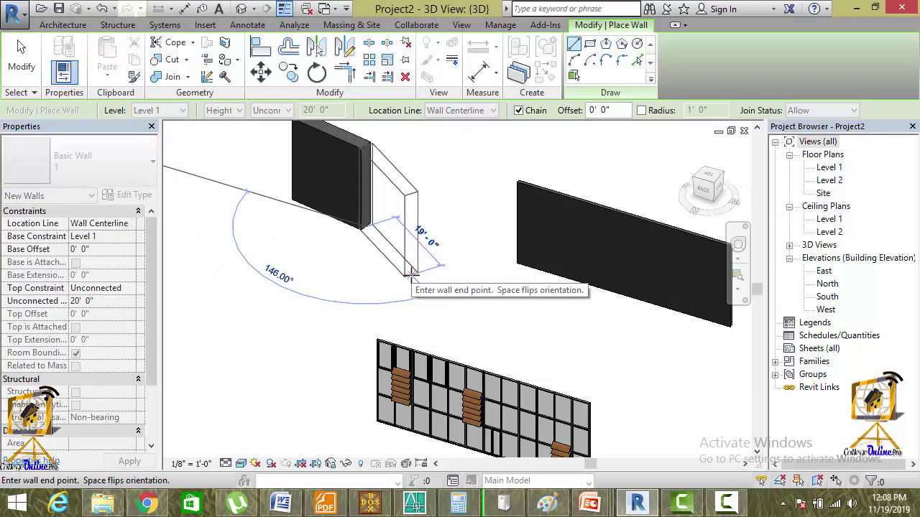
pyautogui.press('Escape')
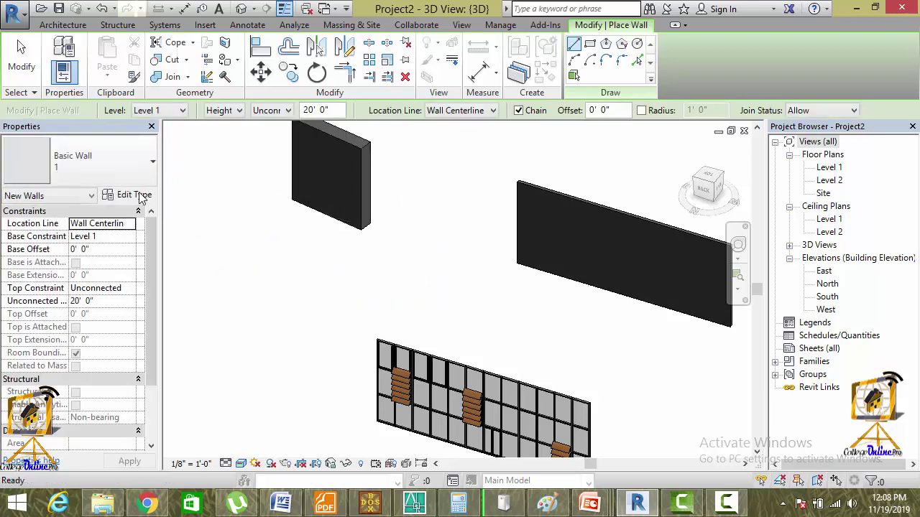
pyautogui.click(136, 195)
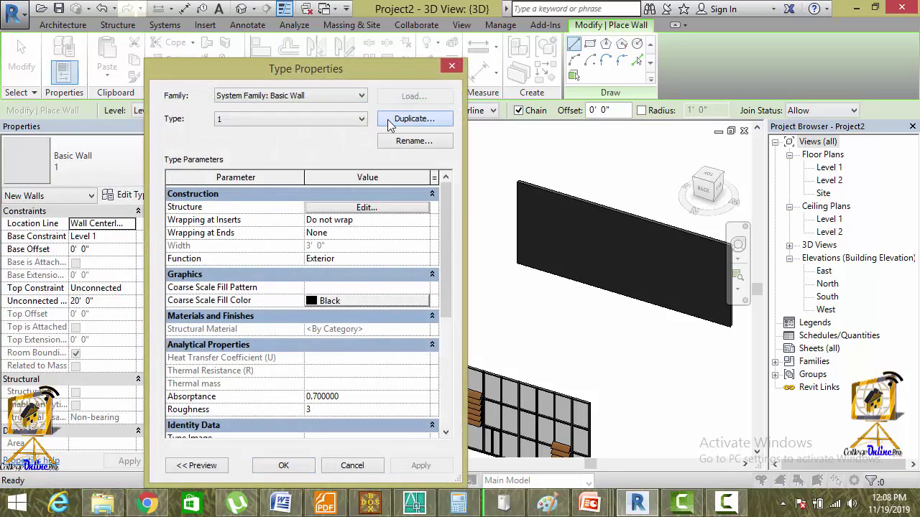
pyautogui.click(388, 120)
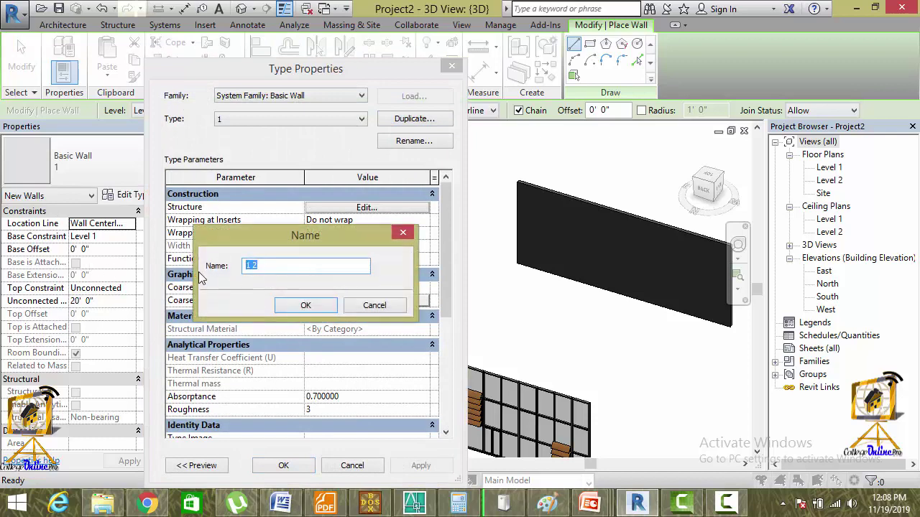
pyautogui.write('2')
pyautogui.click(303, 306)
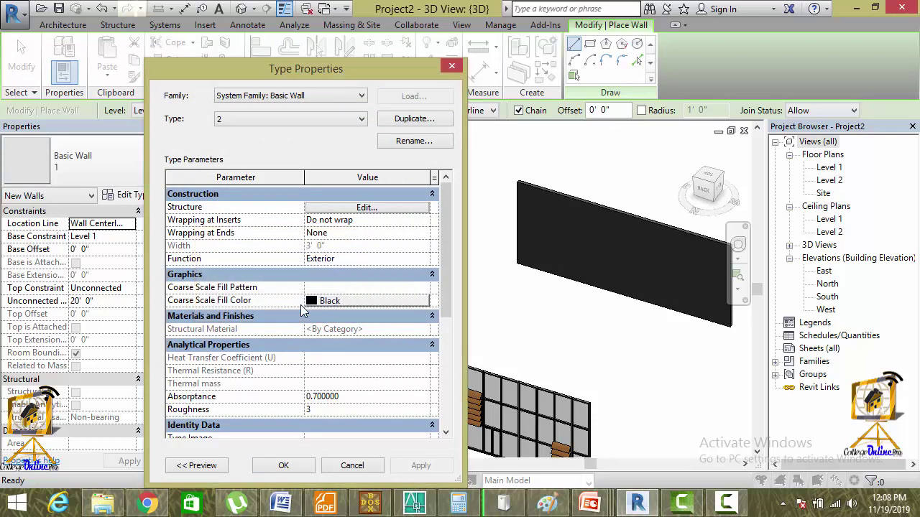
# - Give type 2 a 0' 9" structure layer made of Brick, Common
pyautogui.click(353, 207)
pyautogui.click(335, 220)
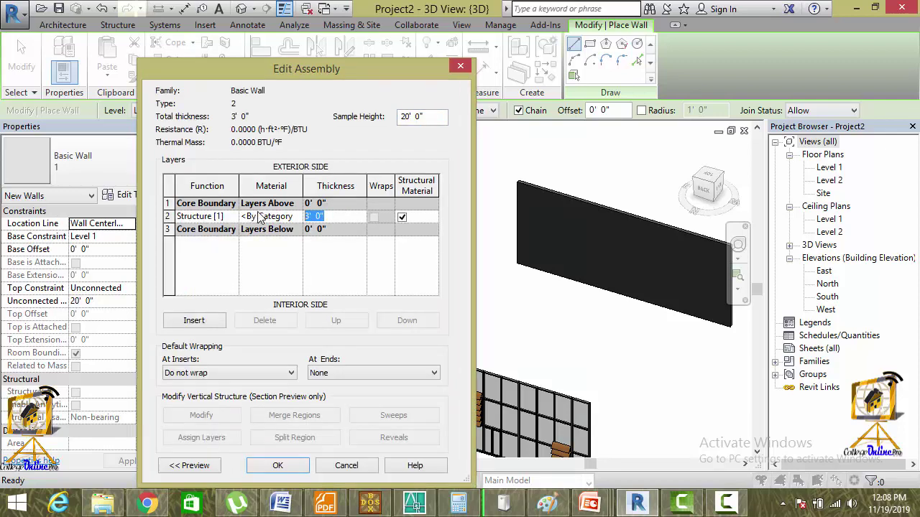
pyautogui.write('0 9')
pyautogui.click(295, 220)
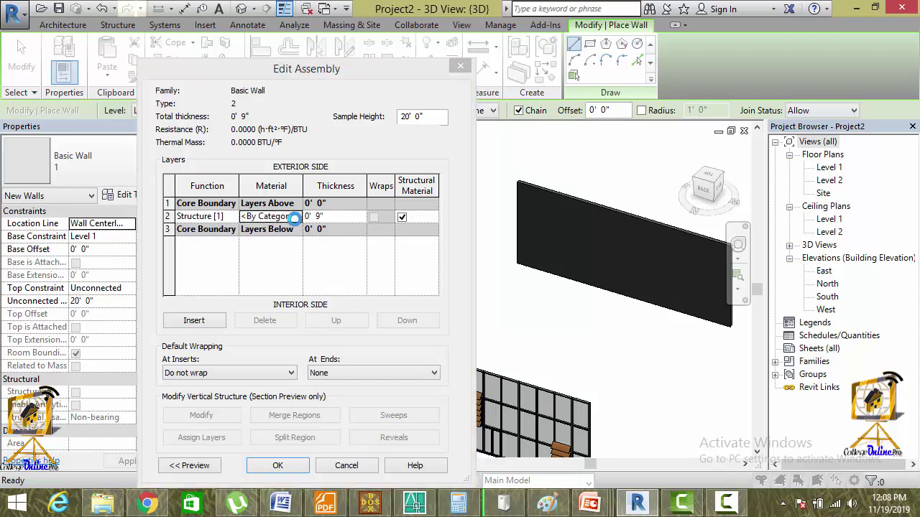
pyautogui.click(296, 217)
pyautogui.write('br')
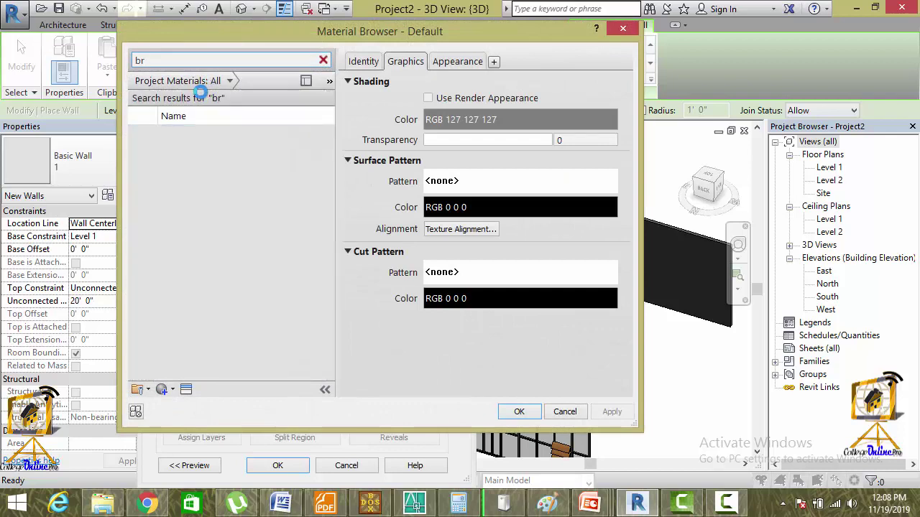
pyautogui.click(205, 195)
pyautogui.click(519, 411)
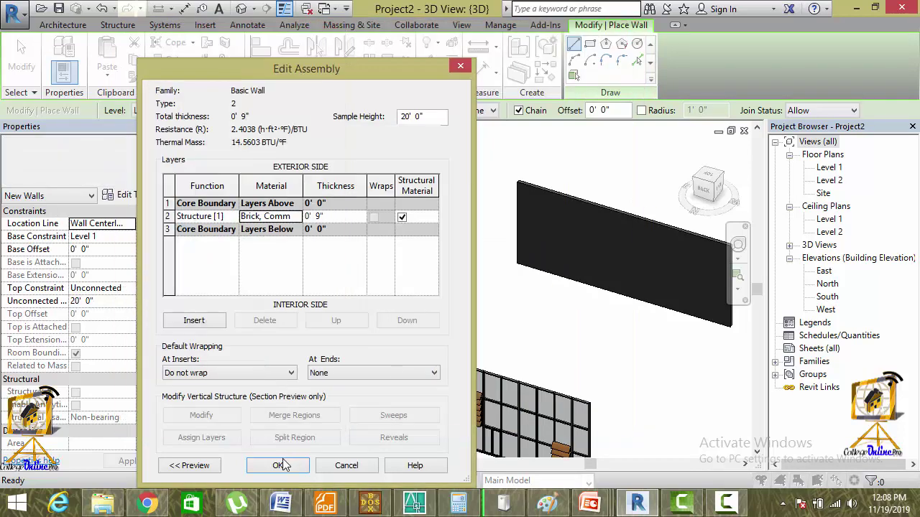
pyautogui.click(283, 462)
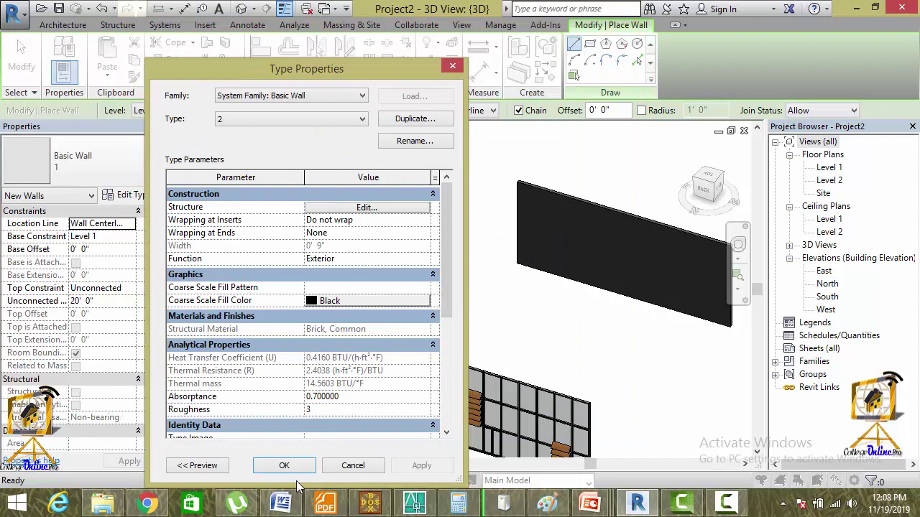
# - Accept the type 2 settings and close the remaining dialogs
pyautogui.click(284, 465)
pyautogui.click(285, 464)
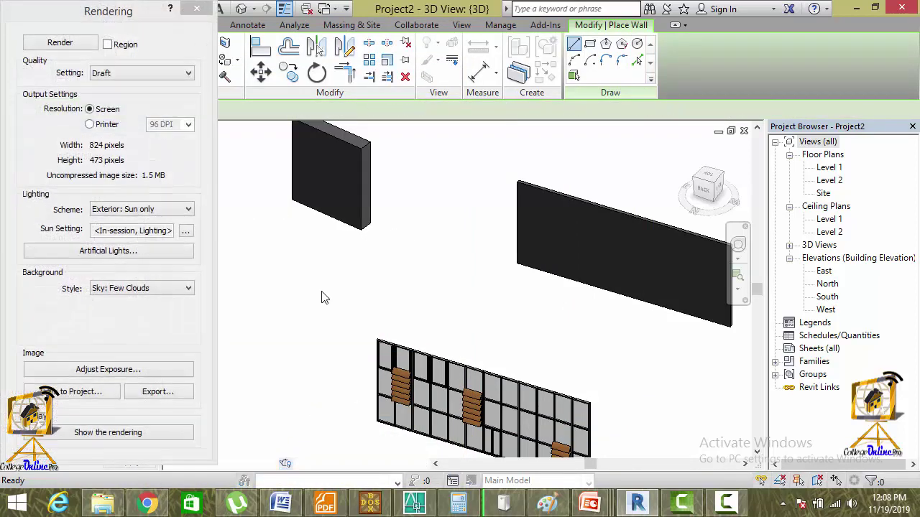
pyautogui.click(196, 8)
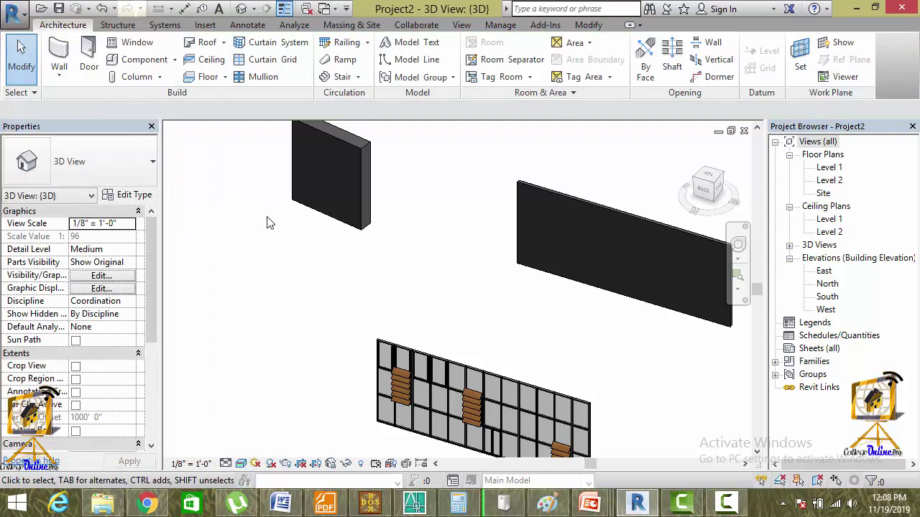
# - Draw a type 2 brick wall in front of the thick type 1 wall and zoom in
pyautogui.click(83, 82)
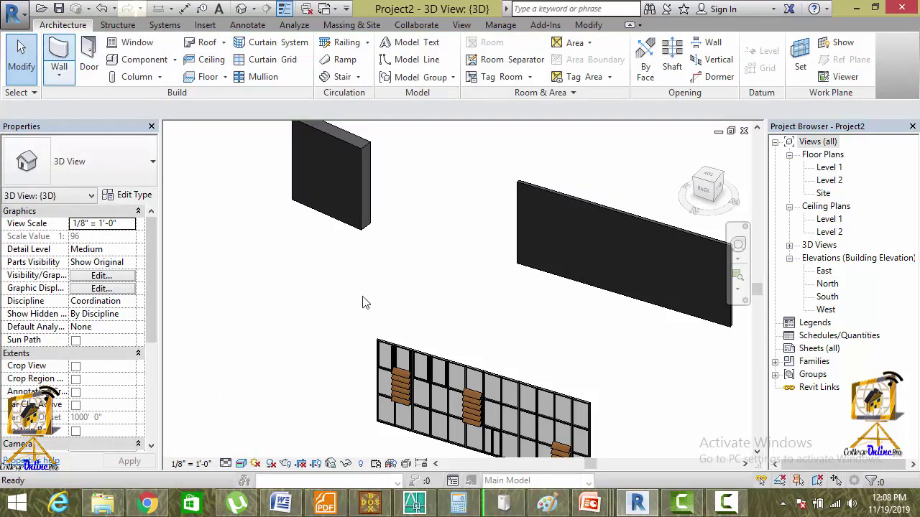
pyautogui.click(280, 236)
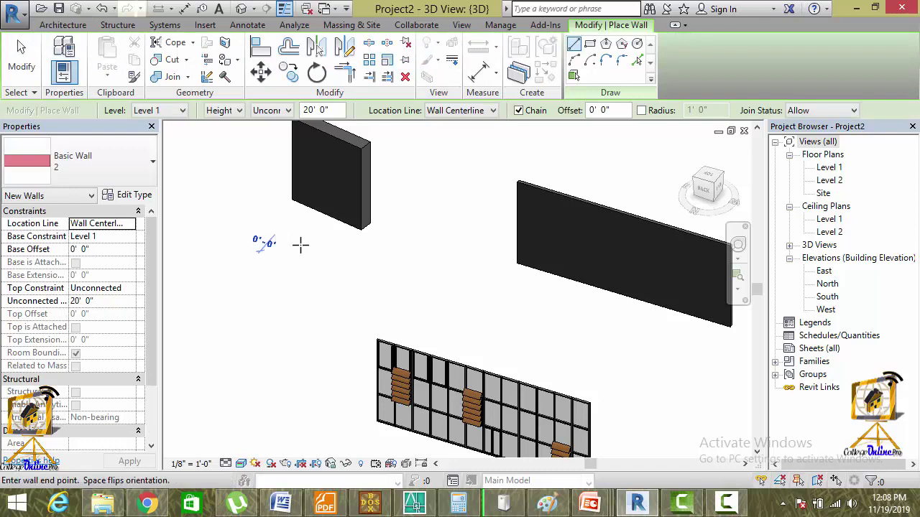
pyautogui.click(424, 289)
pyautogui.press('Escape')
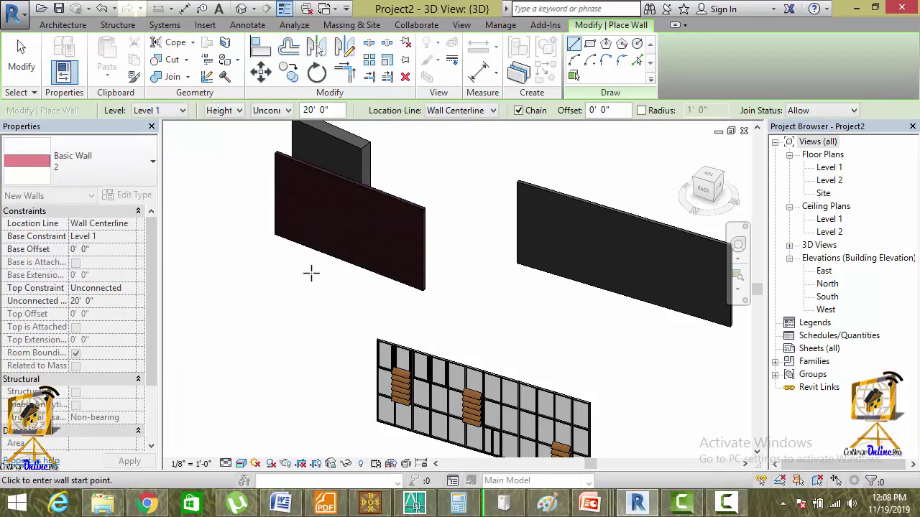
pyautogui.moveTo(340, 342); pyautogui.dragTo(350, 376, button='middle')
pyautogui.scroll(2, 309, 289)
pyautogui.scroll(2, 309, 289)
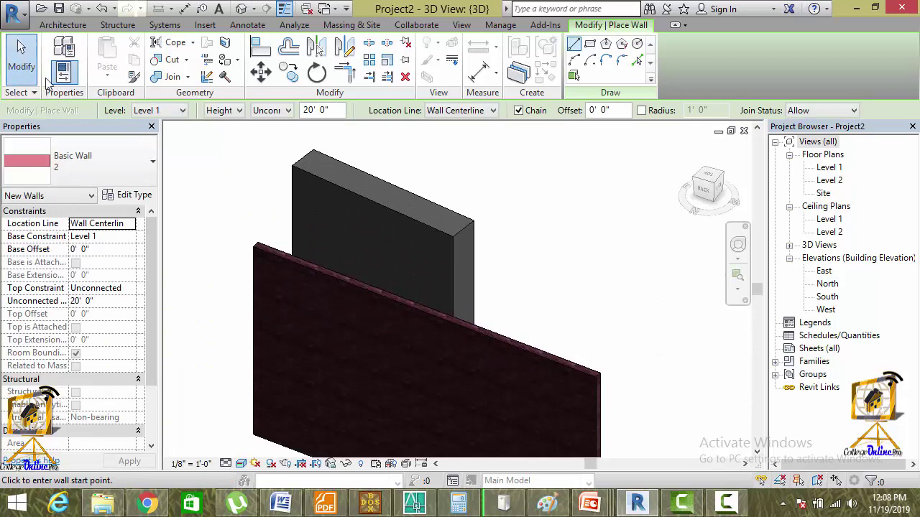
pyautogui.click(21, 65)
# - Change wall type 1's 3' 0" structure layer material to Concrete, Precast
pyautogui.click(387, 207)
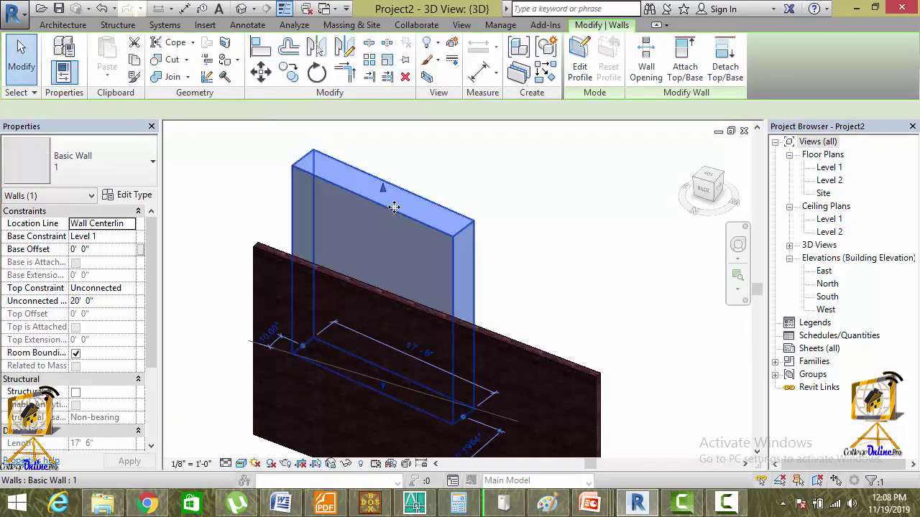
pyautogui.click(129, 195)
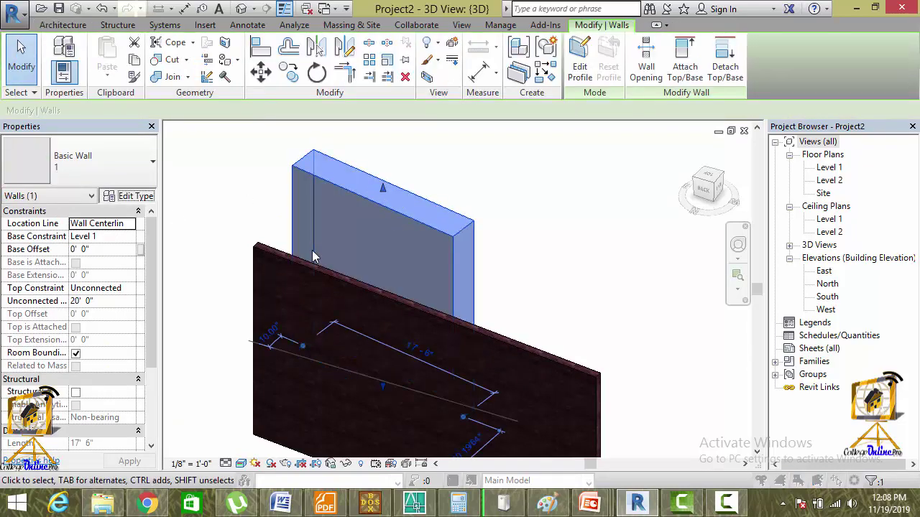
pyautogui.click(390, 206)
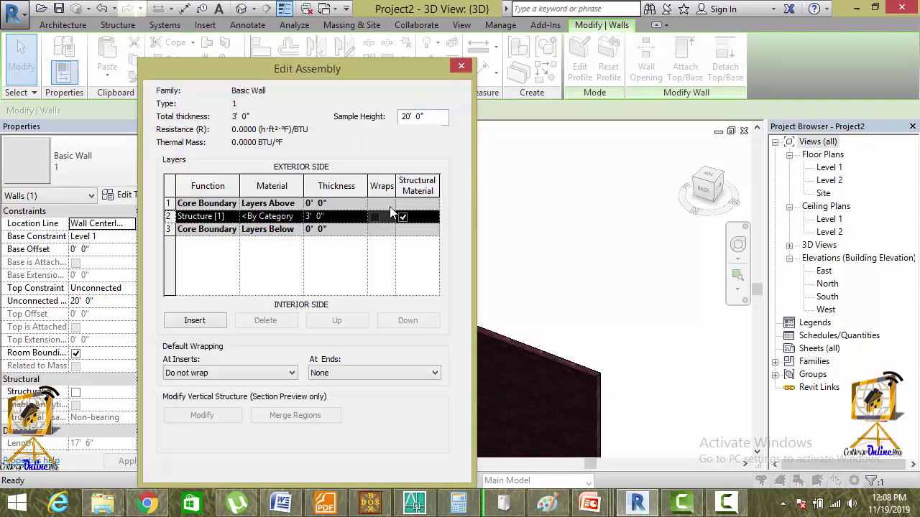
pyautogui.click(295, 217)
pyautogui.click(297, 218)
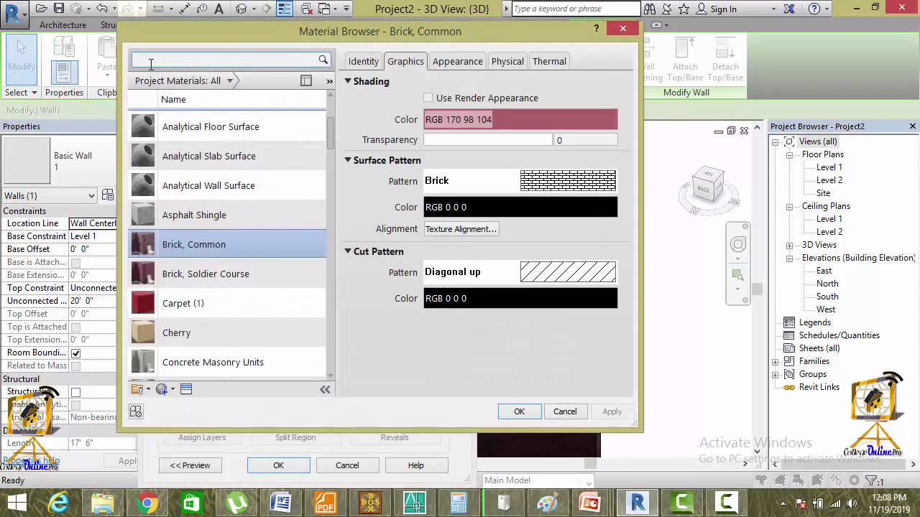
pyautogui.click(150, 60)
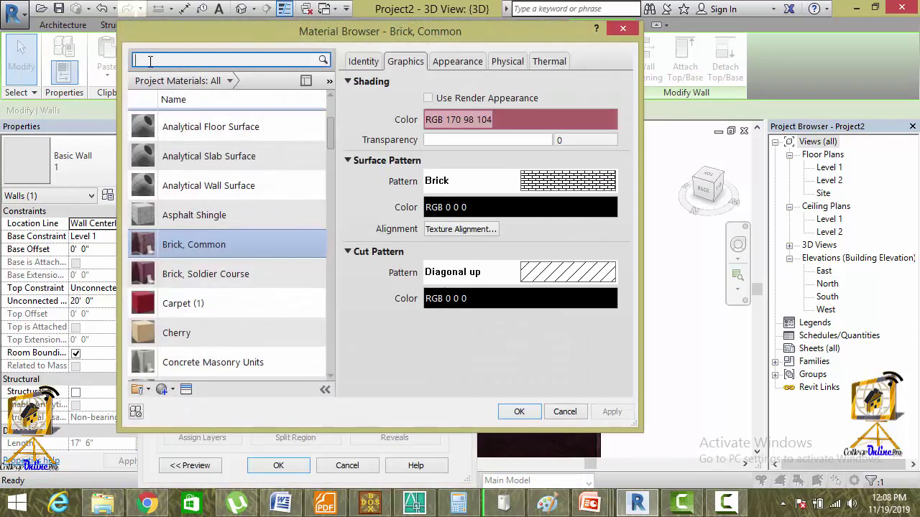
pyautogui.write('con')
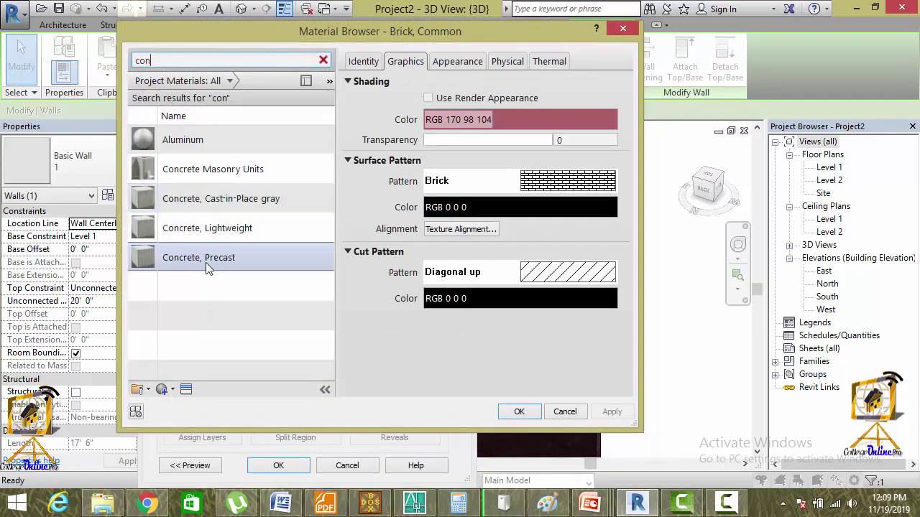
pyautogui.doubleClick(205, 260)
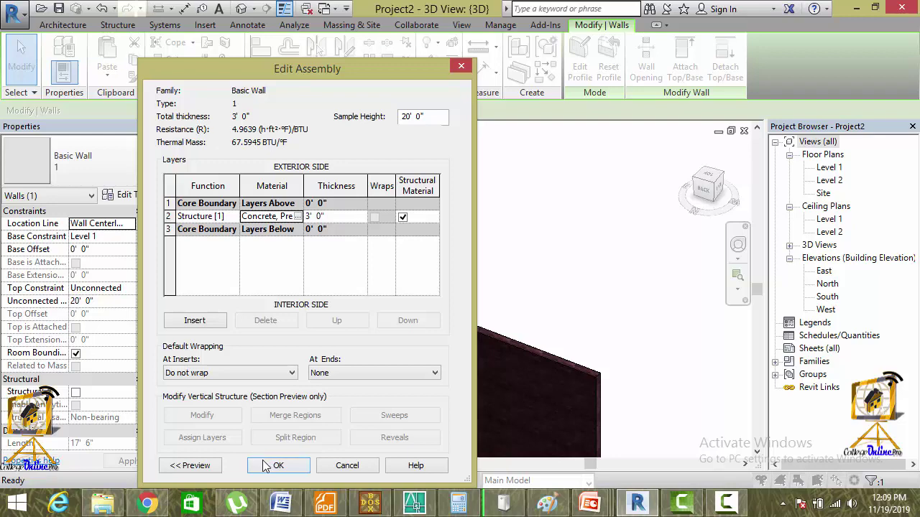
pyautogui.click(263, 464)
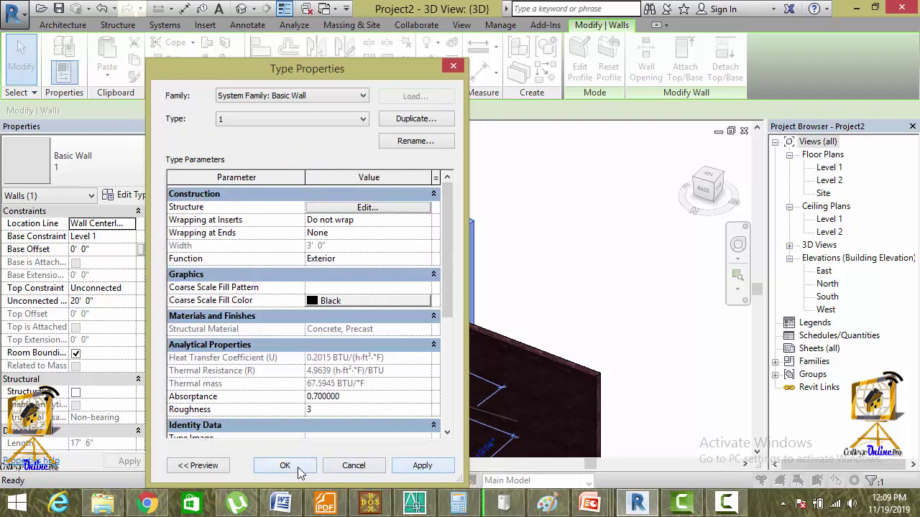
pyautogui.click(287, 466)
pyautogui.scroll(-2, 308, 216)
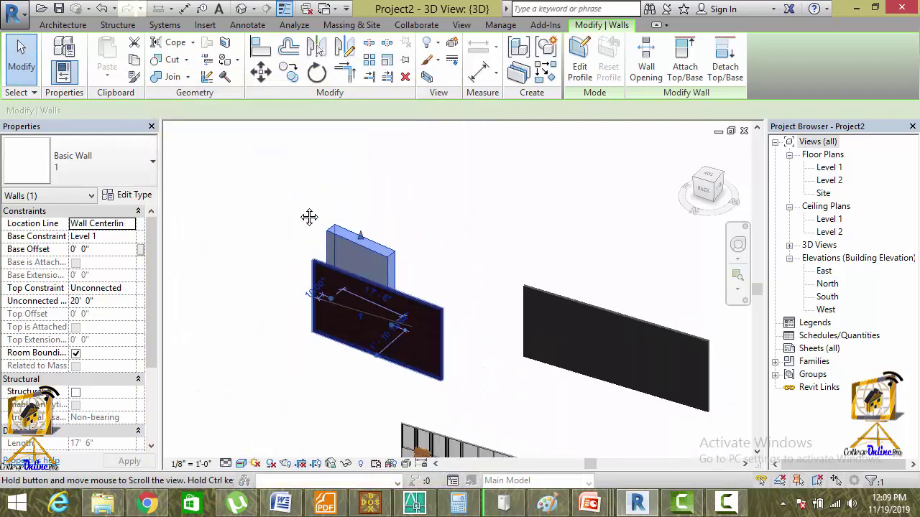
pyautogui.scroll(-2, 364, 181)
# - Start a wall using the stacked type Exterior - Brick Over CMU w Metal Stud
pyautogui.click(414, 173)
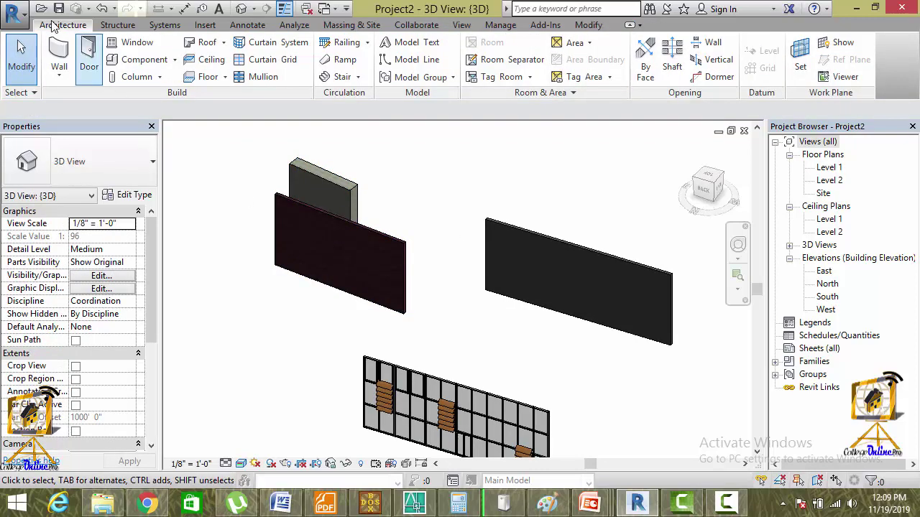
pyautogui.click(60, 86)
pyautogui.click(61, 110)
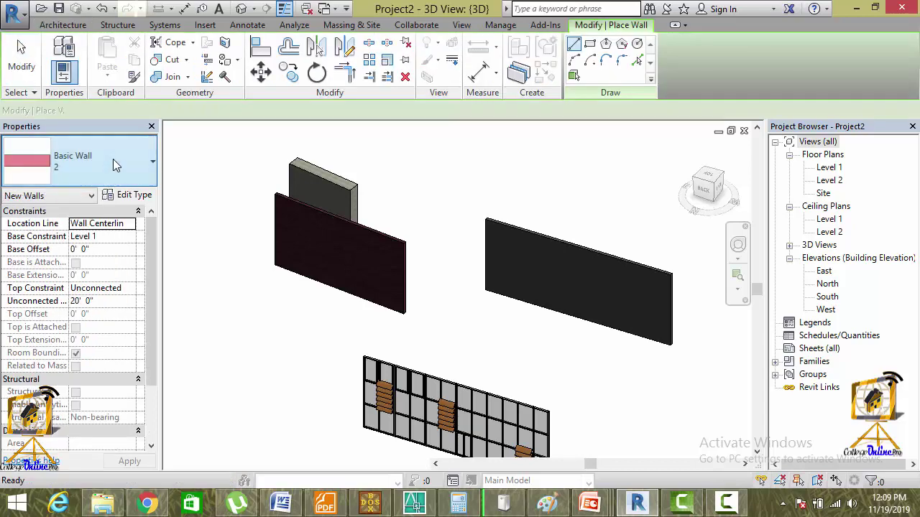
pyautogui.click(113, 160)
pyautogui.scroll(-3, 78, 263)
pyautogui.scroll(-2, 62, 254)
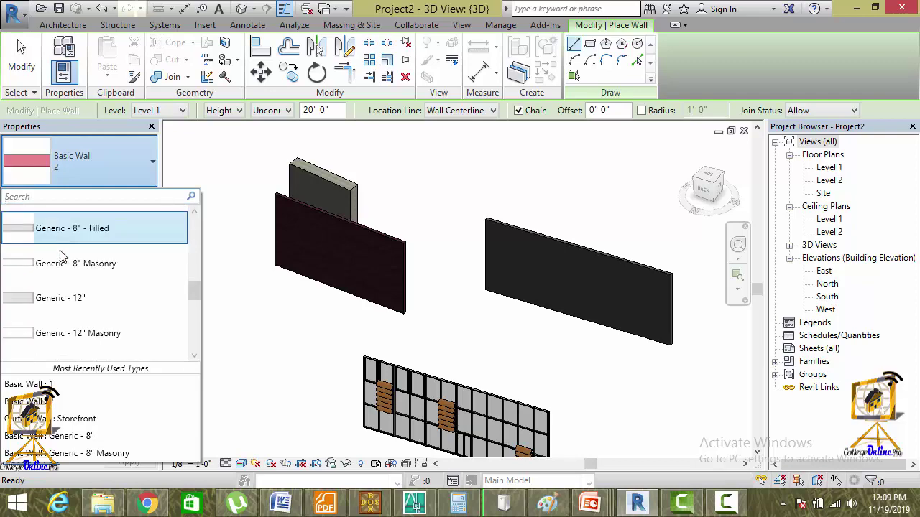
pyautogui.scroll(-3, 62, 249)
pyautogui.scroll(-2, 62, 249)
pyautogui.scroll(-2, 80, 273)
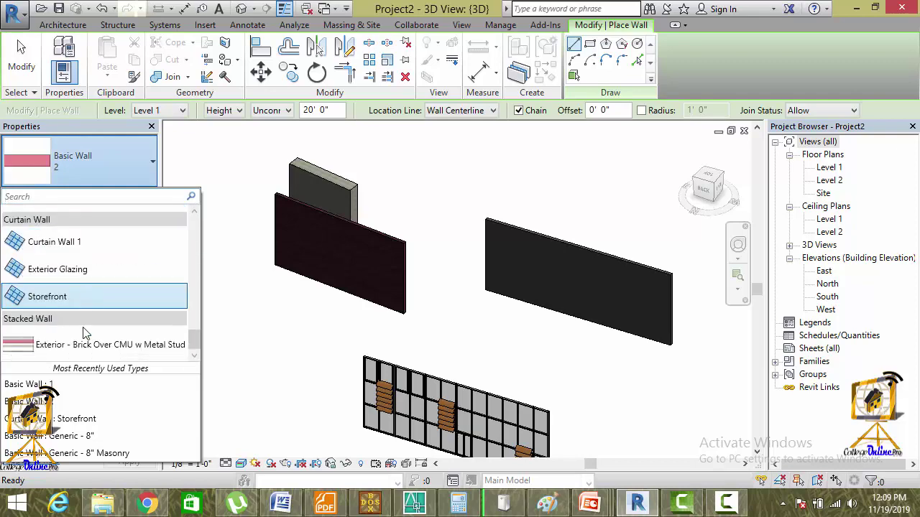
pyautogui.click(88, 348)
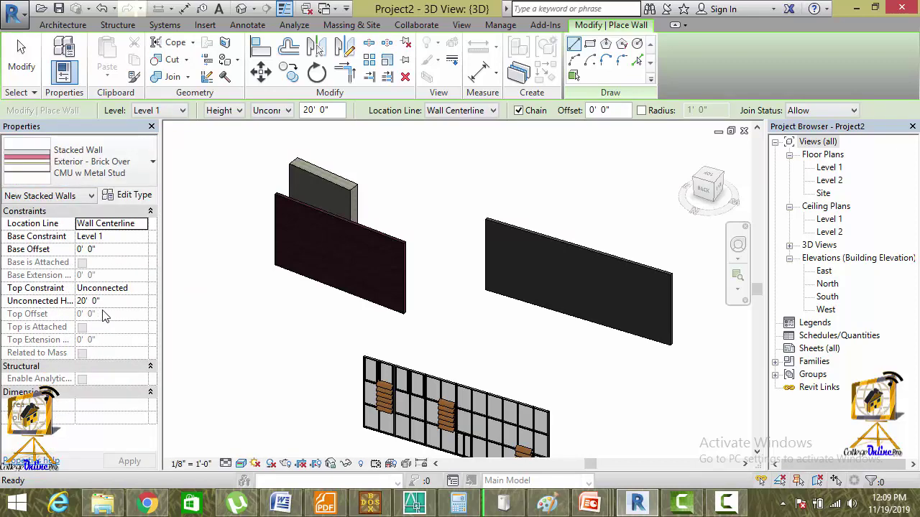
# - Duplicate this stacked wall type and begin naming the copy 'my stack'
pyautogui.click(132, 195)
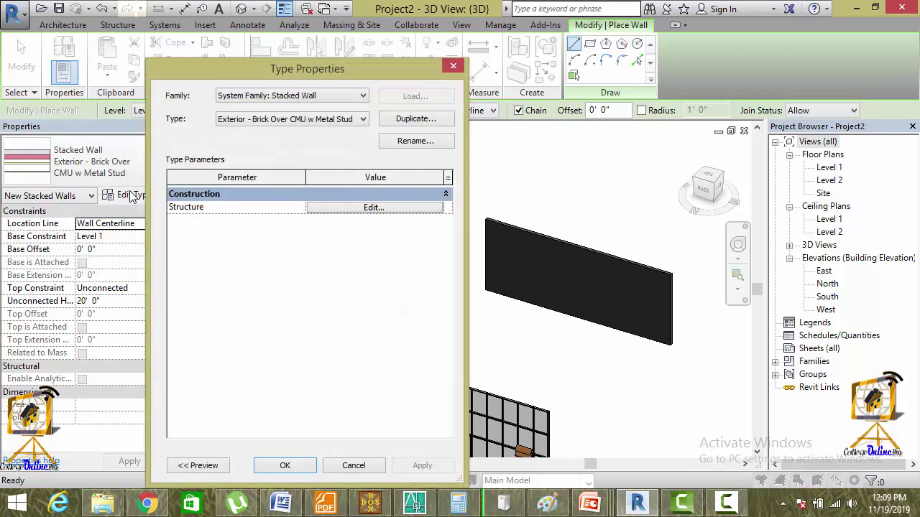
pyautogui.moveTo(209, 66); pyautogui.dragTo(348, 45)
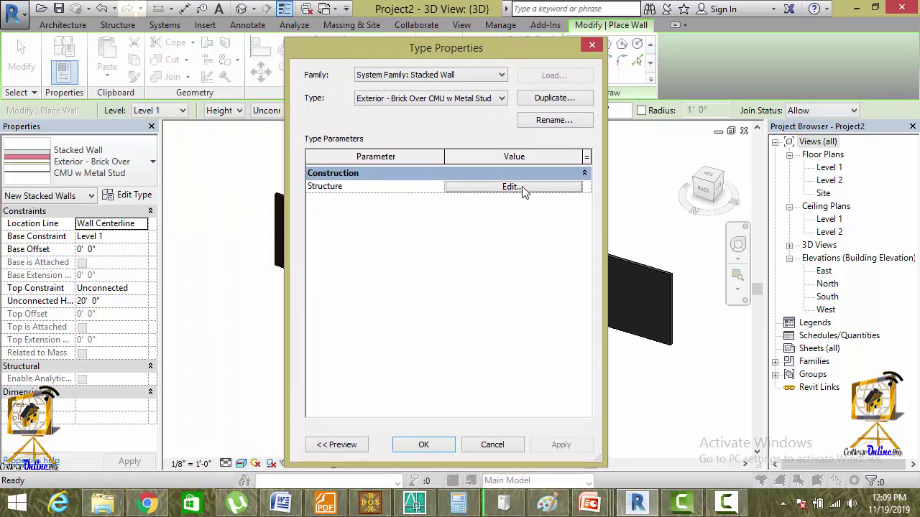
pyautogui.click(551, 98)
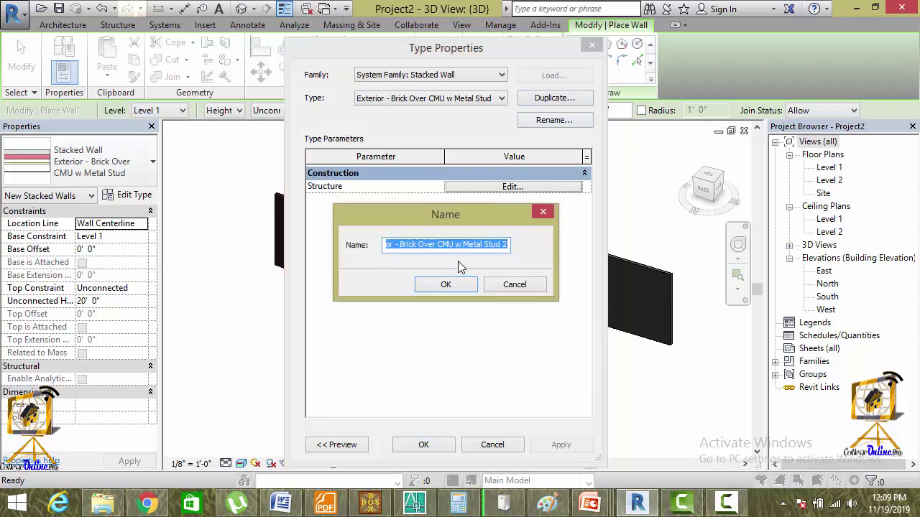
pyautogui.write('my stack')
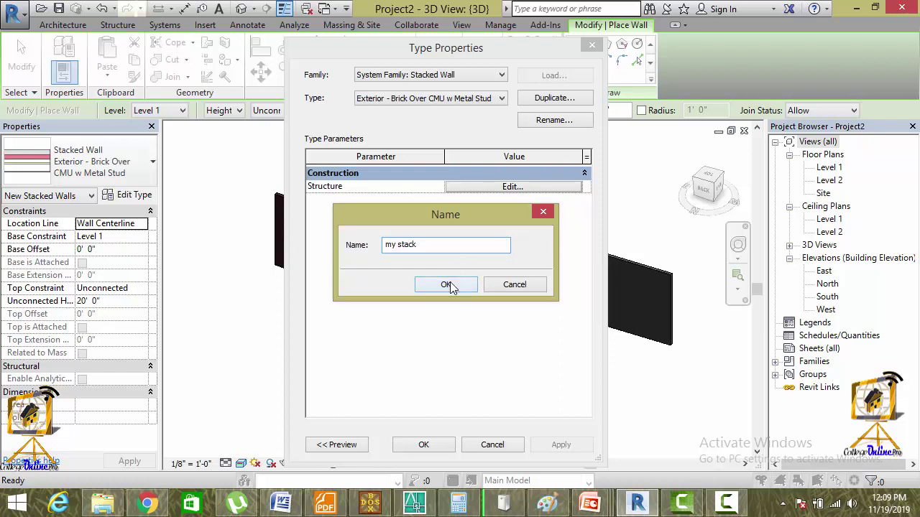
# - Name the duplicate 'my stack' and open its stacked wall assembly
pyautogui.click(447, 284)
pyautogui.click(511, 186)
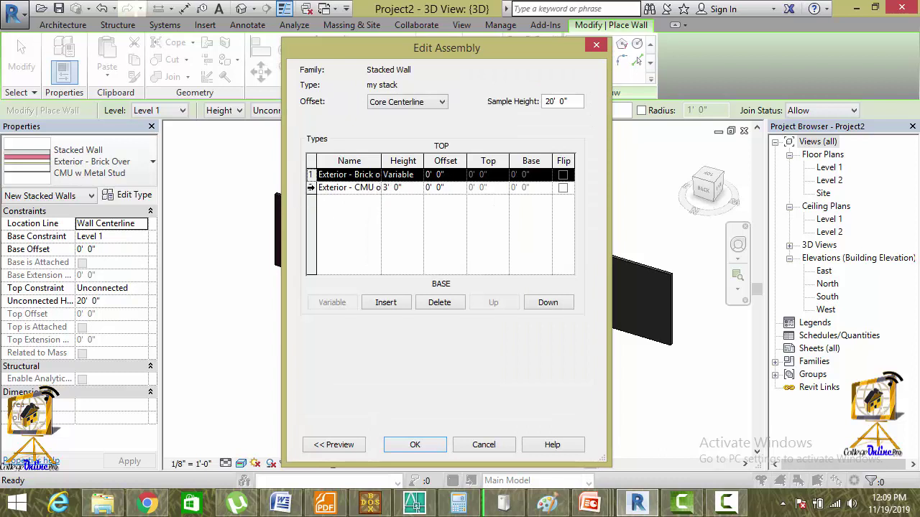
# - Set my stack's sub-walls to type 1 (variable, top) and type 2 (3' 0"), with preview shown
pyautogui.click(313, 187)
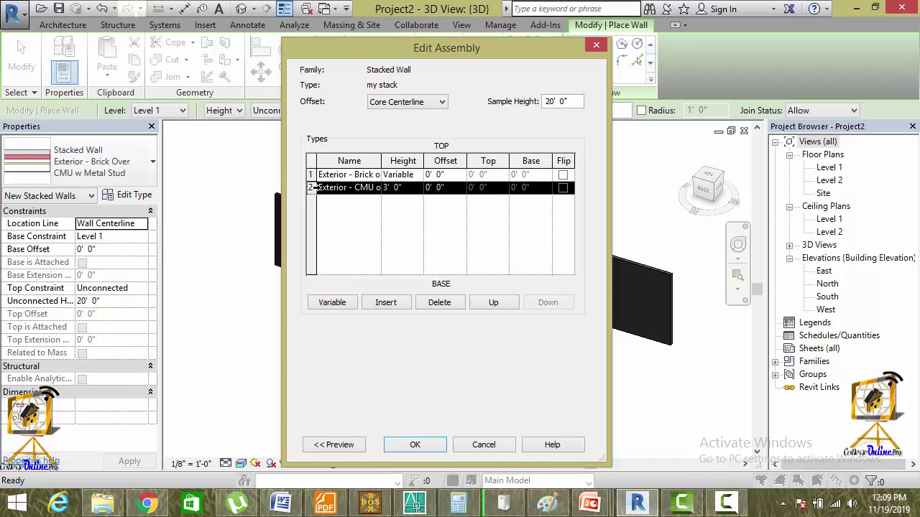
pyautogui.moveTo(381, 161); pyautogui.dragTo(426, 161)
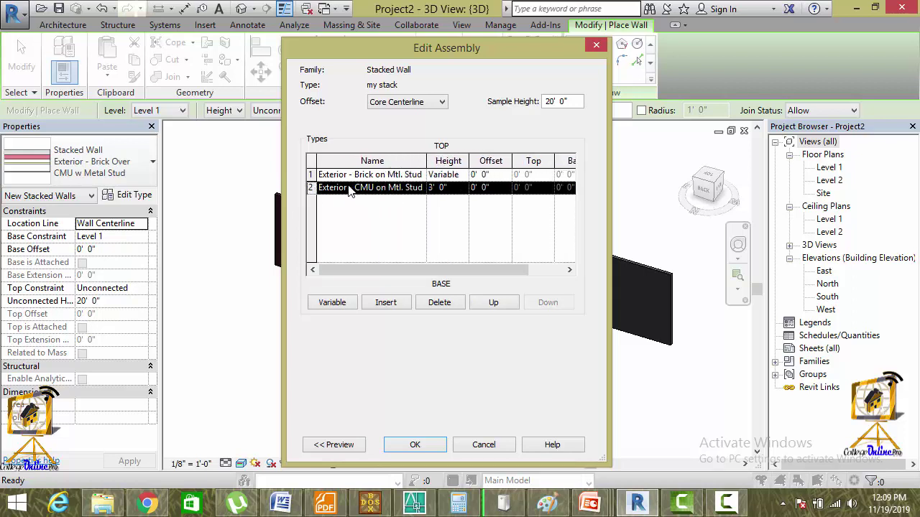
pyautogui.click(415, 176)
pyautogui.click(419, 175)
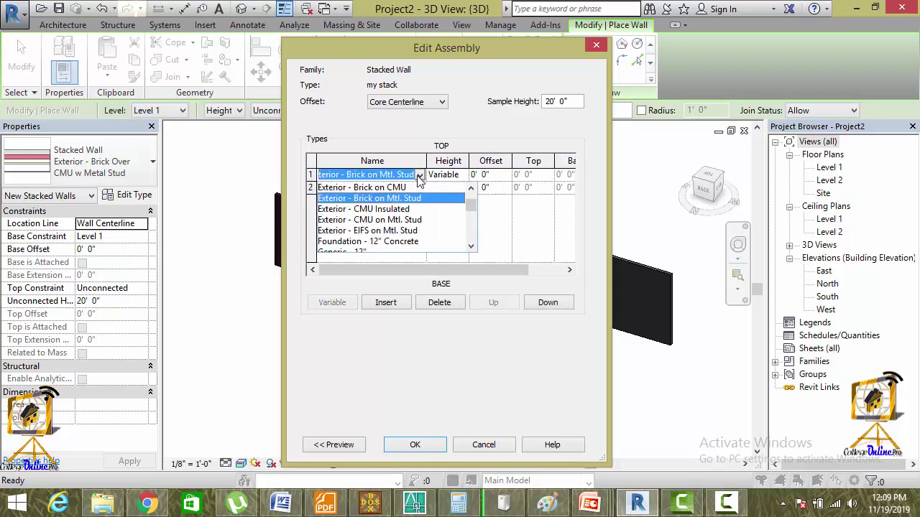
pyautogui.scroll(-4, 420, 207)
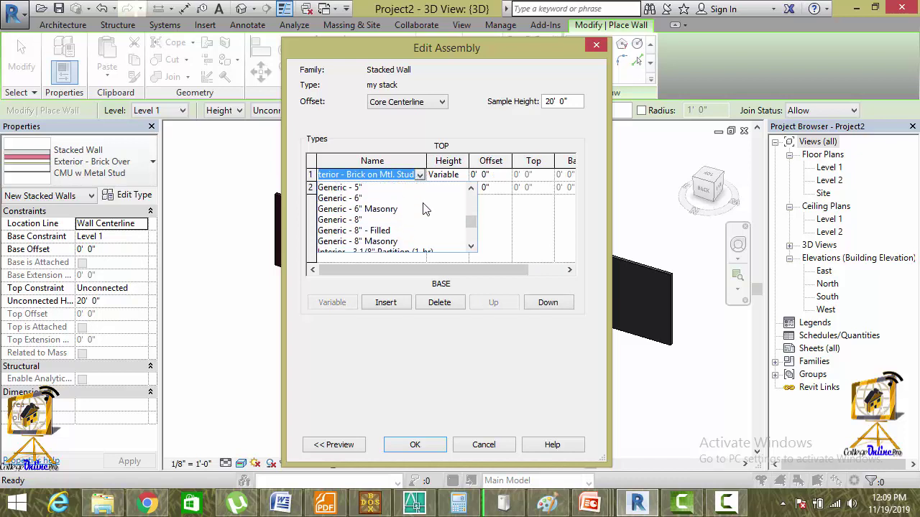
pyautogui.scroll(3, 420, 209)
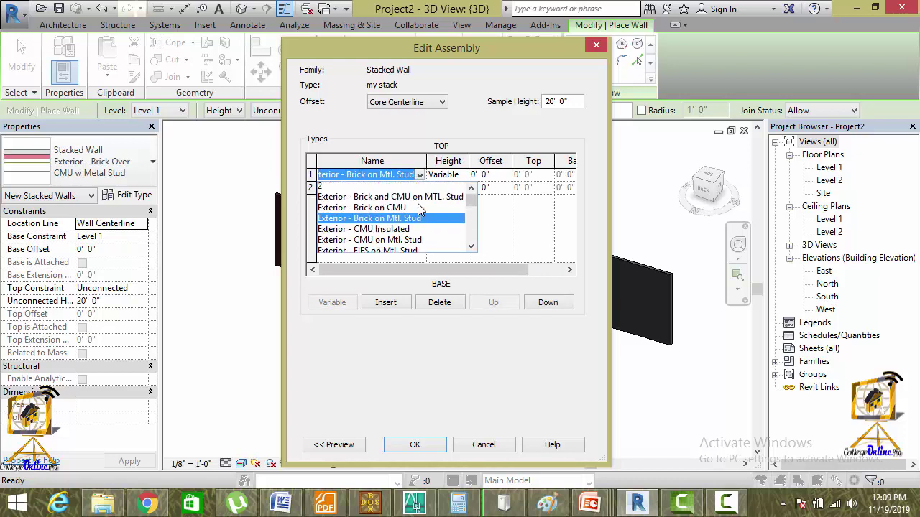
pyautogui.scroll(2, 421, 209)
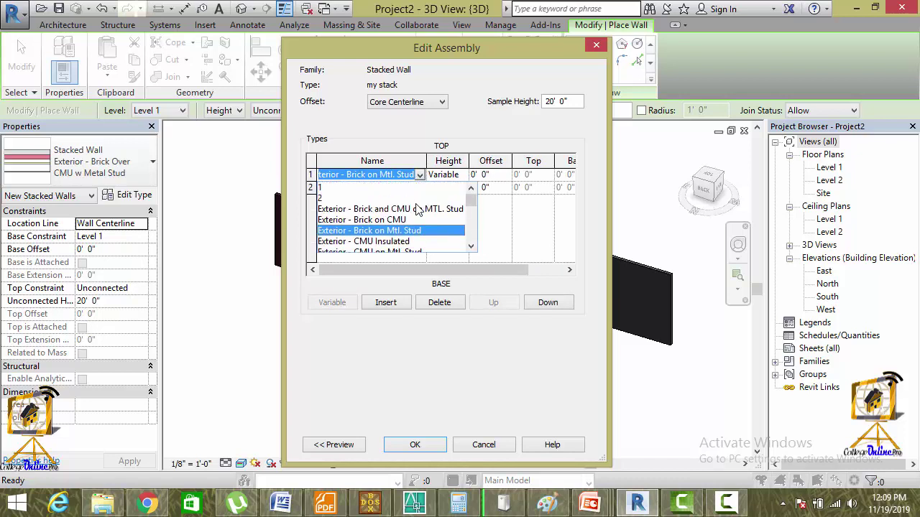
pyautogui.click(364, 188)
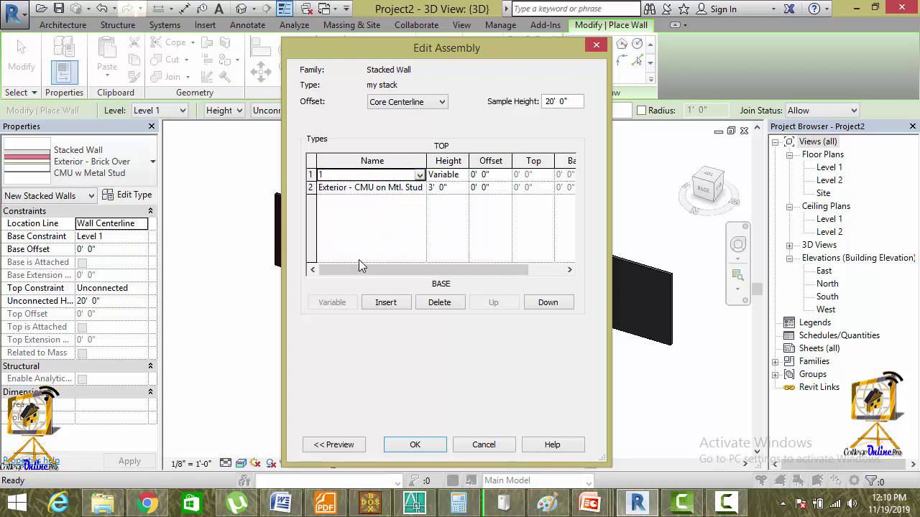
pyautogui.click(420, 188)
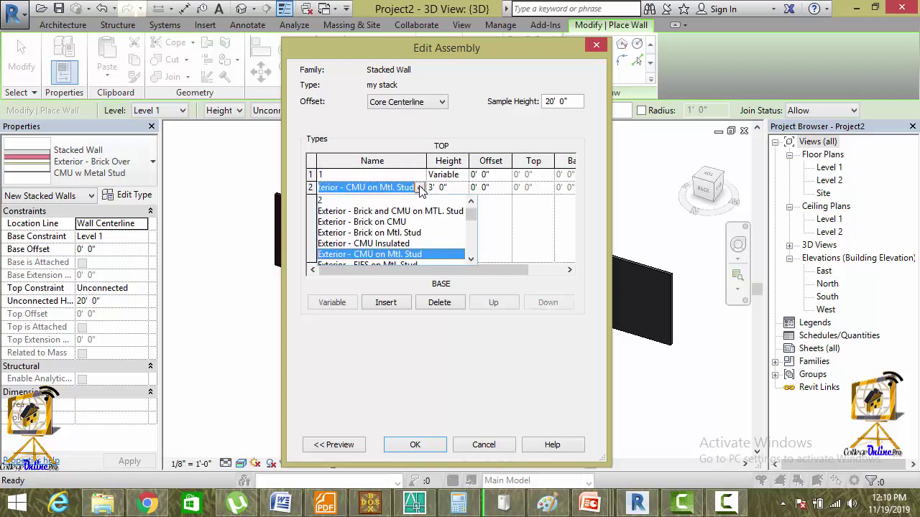
pyautogui.click(326, 202)
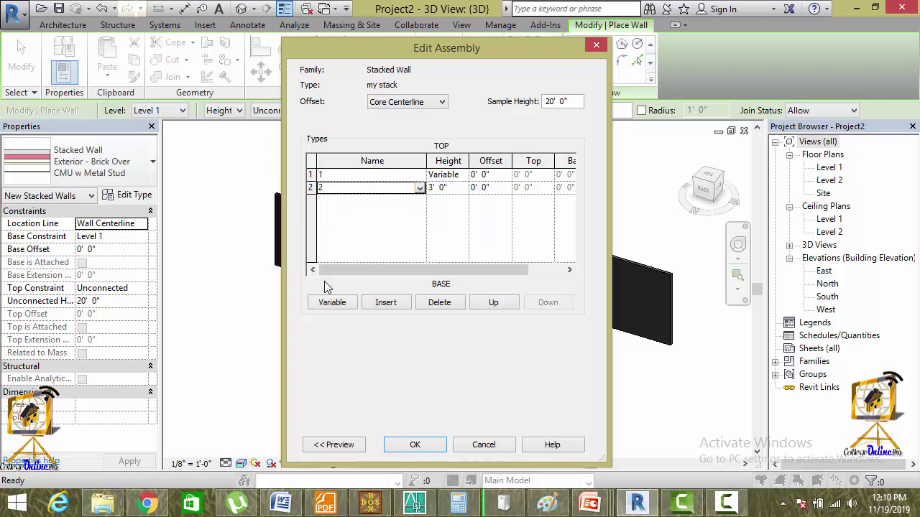
pyautogui.click(325, 446)
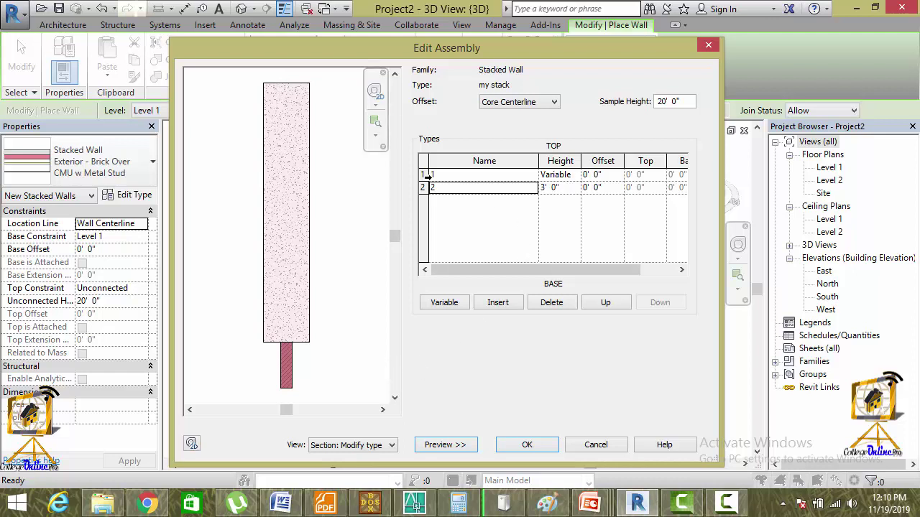
pyautogui.click(423, 174)
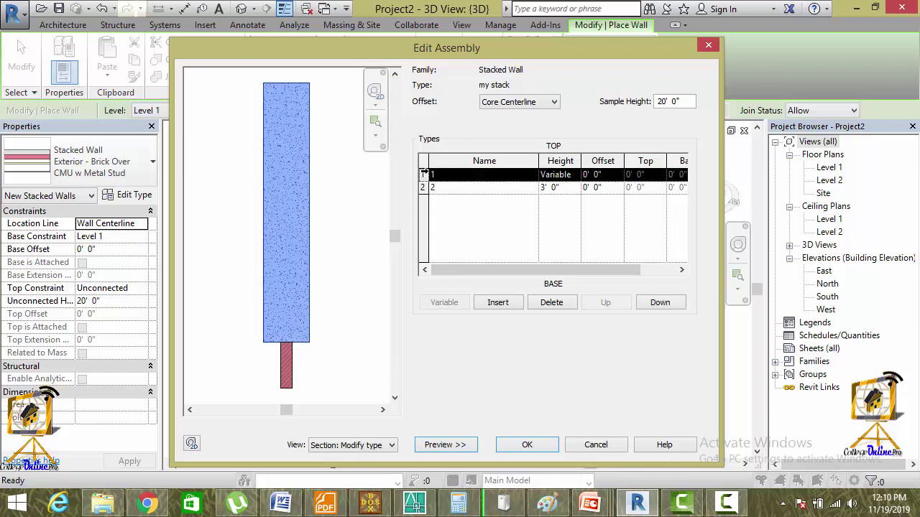
pyautogui.click(653, 304)
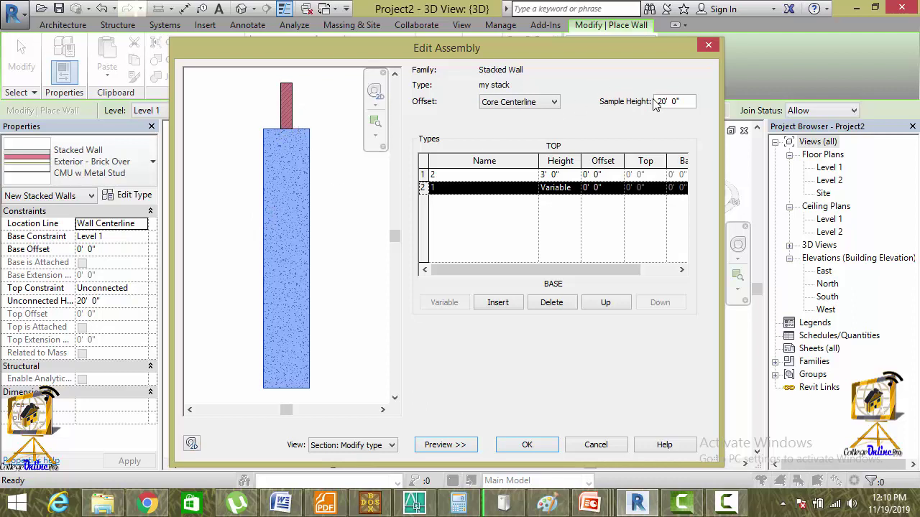
pyautogui.moveTo(488, 271)
pyautogui.mouseDown()
pyautogui.moveTo(568, 274)
pyautogui.moveTo(500, 273)
pyautogui.mouseUp()
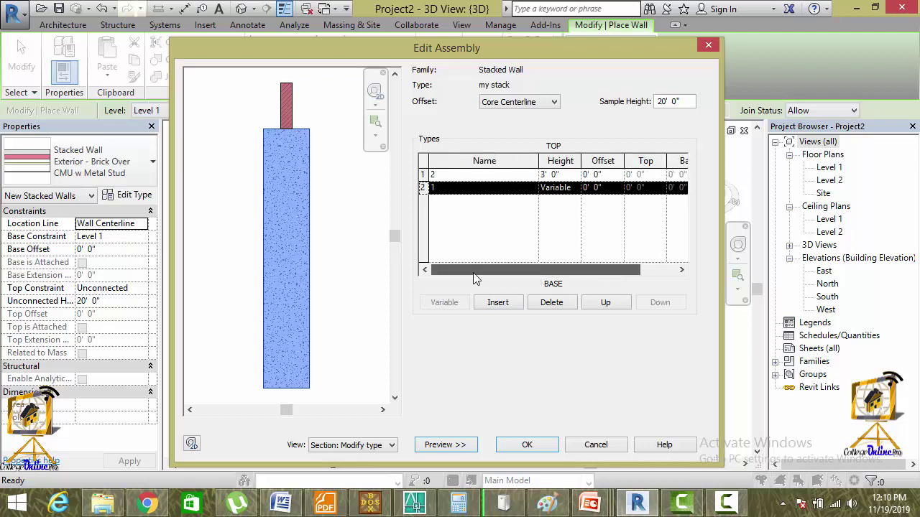
pyautogui.click(570, 175)
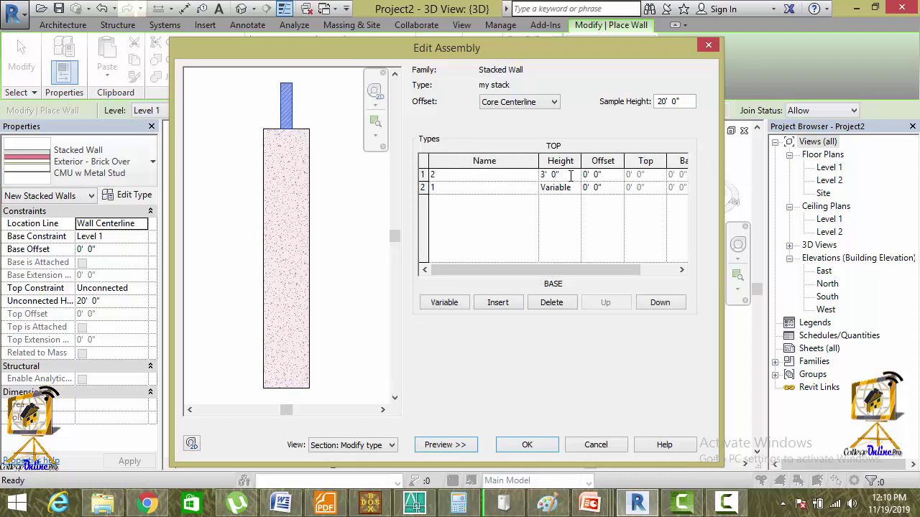
pyautogui.click(513, 189)
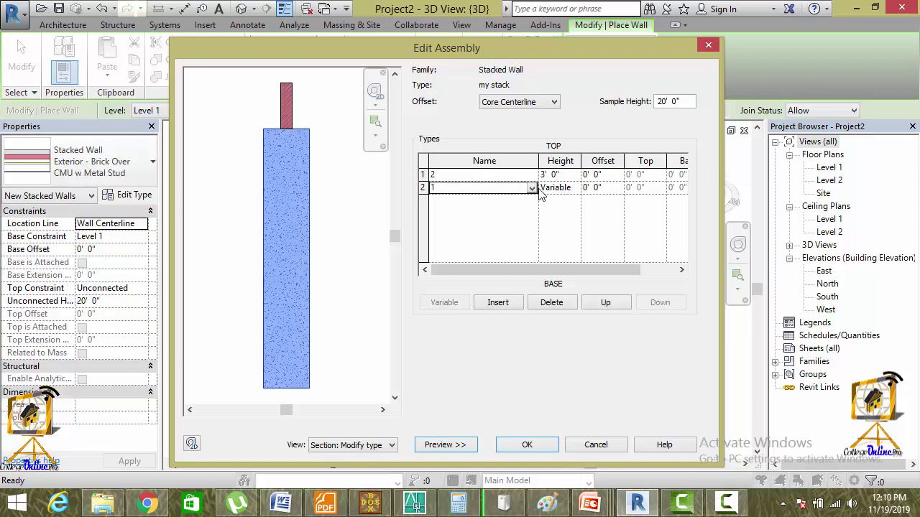
pyautogui.click(533, 175)
pyautogui.click(562, 179)
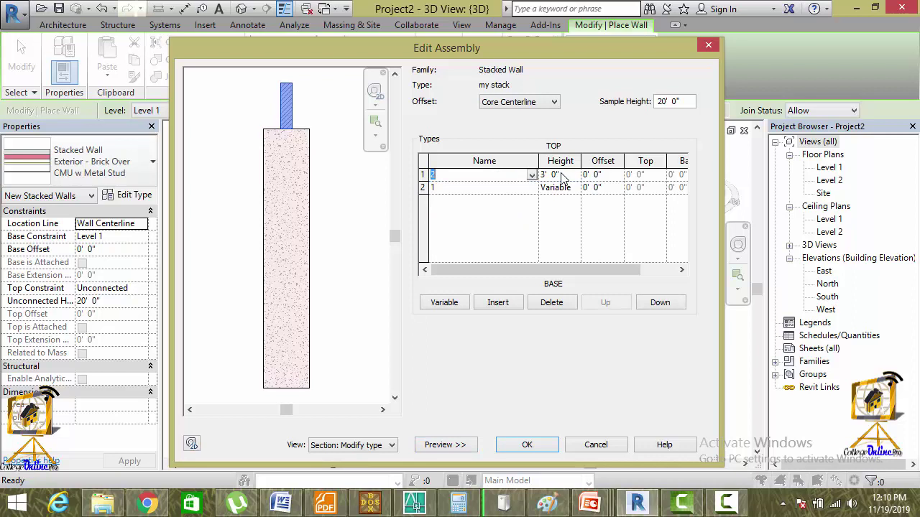
pyautogui.click(567, 175)
pyautogui.doubleClick(546, 174)
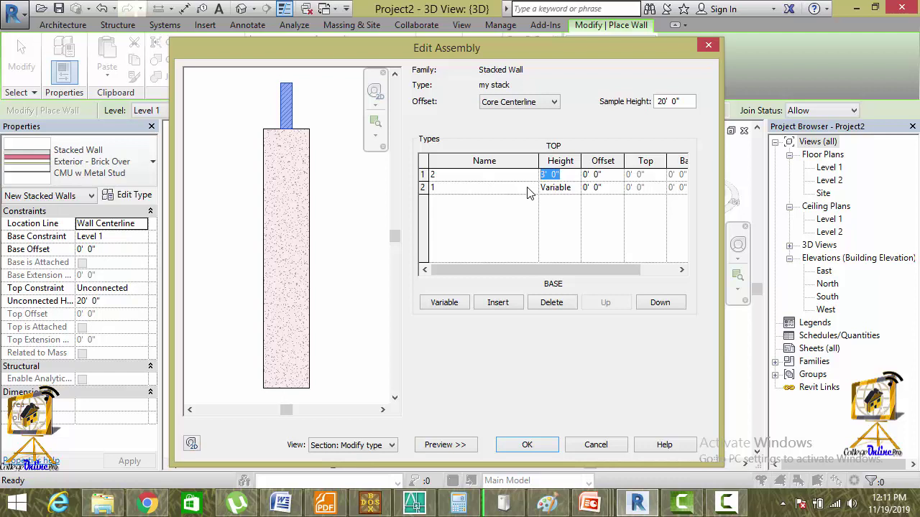
# - Try top sub-wall offsets of -15' and 10', then reset the offset to 0
pyautogui.press('Tab')
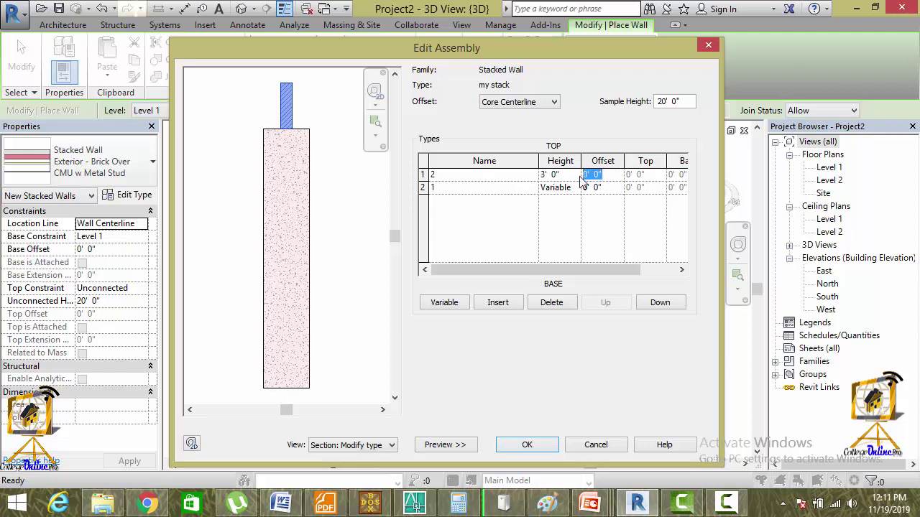
pyautogui.write('-15')
pyautogui.press('Tab')
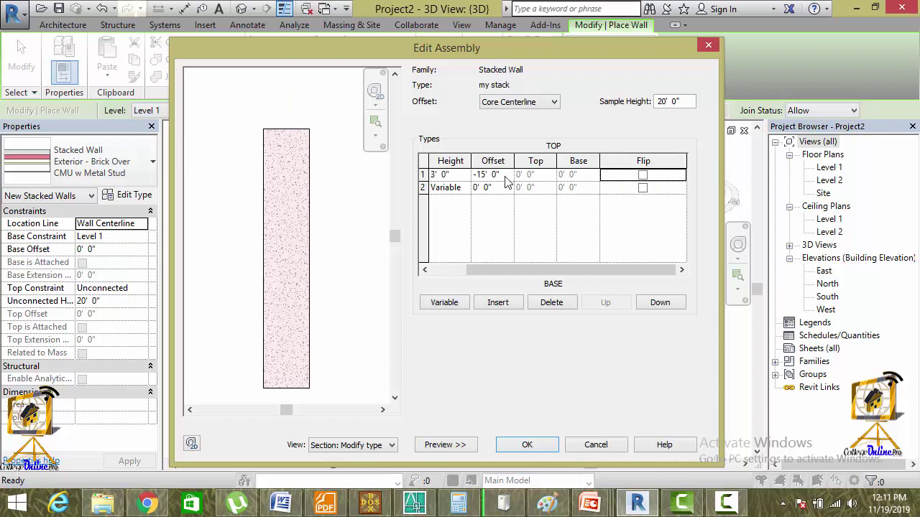
pyautogui.hotkey('shift', 'Tab')
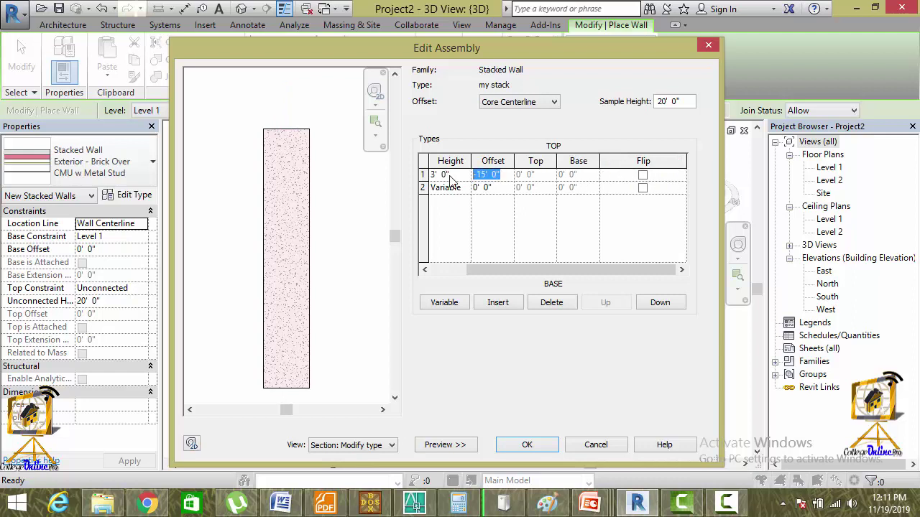
pyautogui.write('12')
pyautogui.press('Tab')
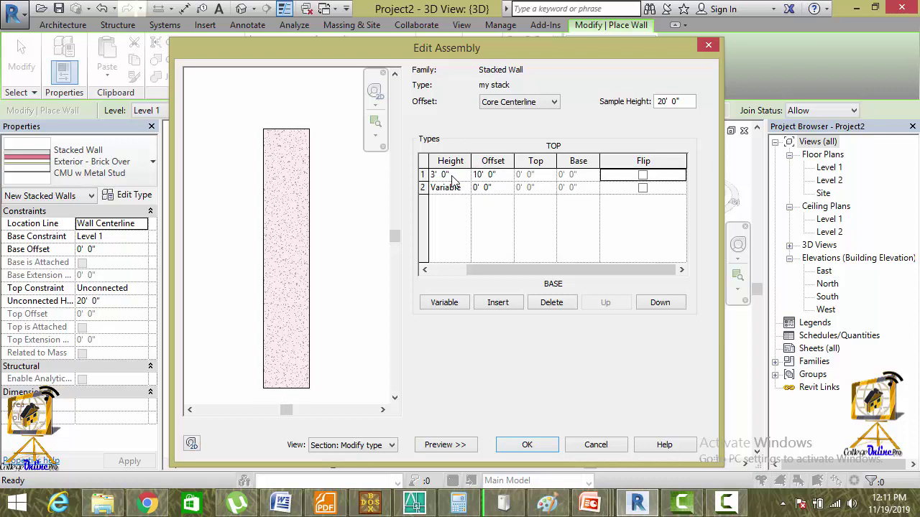
pyautogui.click(425, 270)
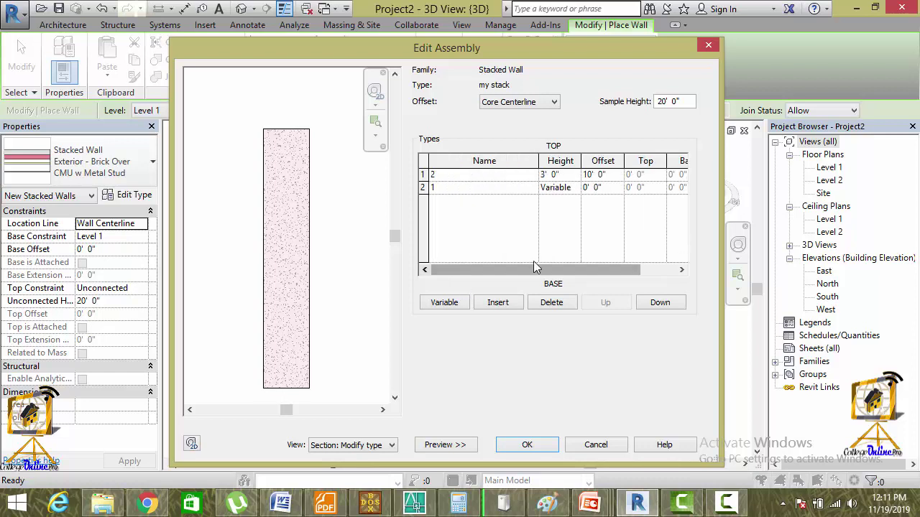
pyautogui.click(575, 176)
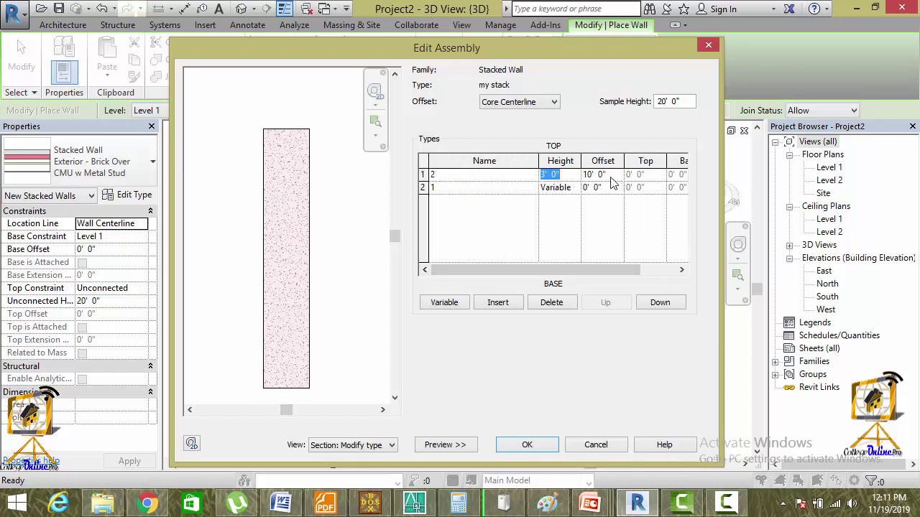
pyautogui.click(602, 175)
pyautogui.write('0')
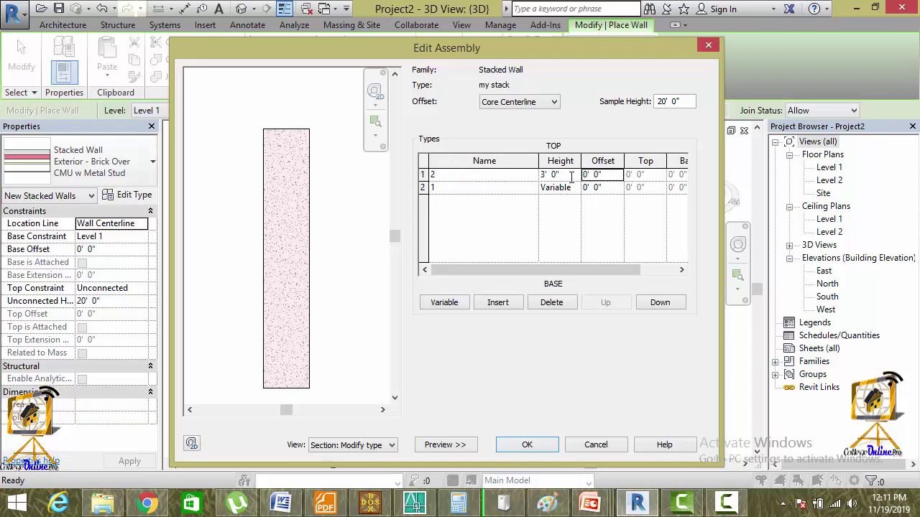
pyautogui.click(571, 176)
# - Set the top sub-wall's height to 19' 0", correcting an initial 15'
pyautogui.write('15')
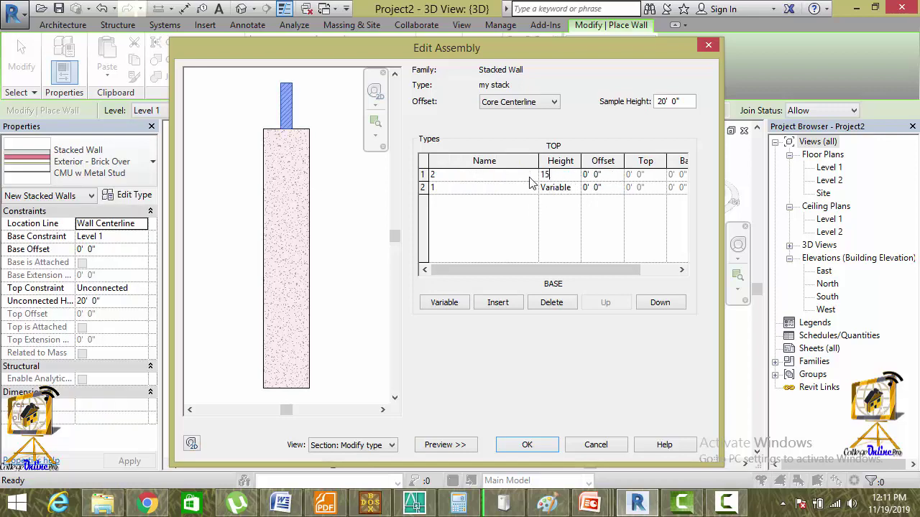
pyautogui.press('Tab')
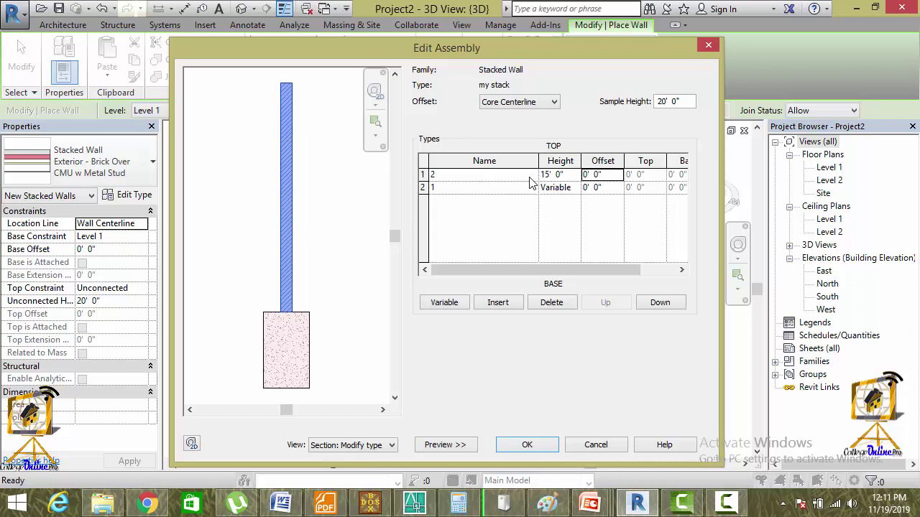
pyautogui.click(570, 174)
pyautogui.moveTo(572, 175); pyautogui.dragTo(536, 175)
pyautogui.click(574, 175)
pyautogui.moveTo(535, 174); pyautogui.dragTo(522, 182)
pyautogui.write('19')
pyautogui.press('Tab')
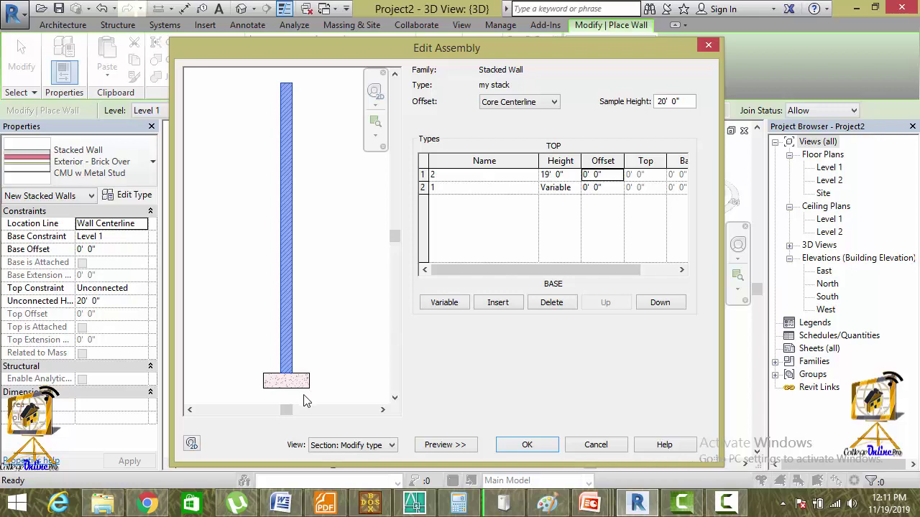
# - Apply the my stack assembly and switch the 3D view to Hidden Line
pyautogui.click(515, 446)
pyautogui.click(514, 446)
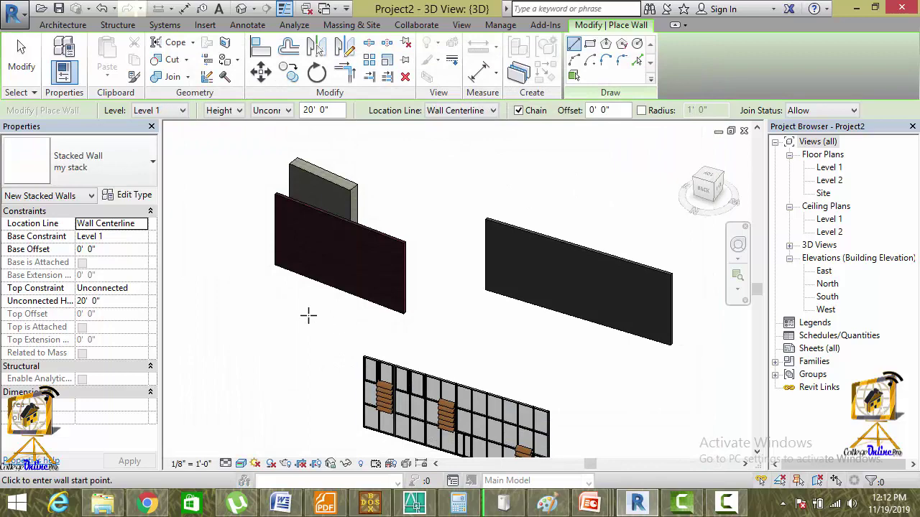
pyautogui.moveTo(381, 300); pyautogui.dragTo(301, 239, button='middle')
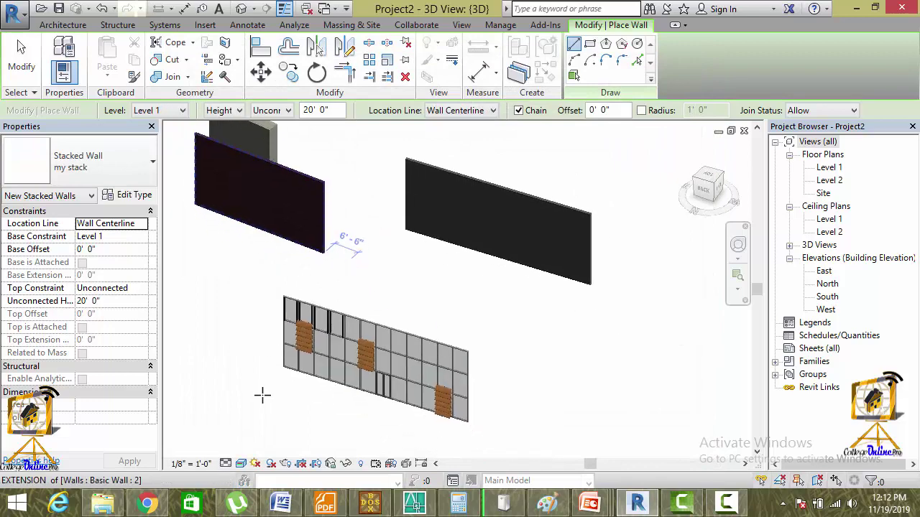
pyautogui.click(242, 464)
pyautogui.click(257, 394)
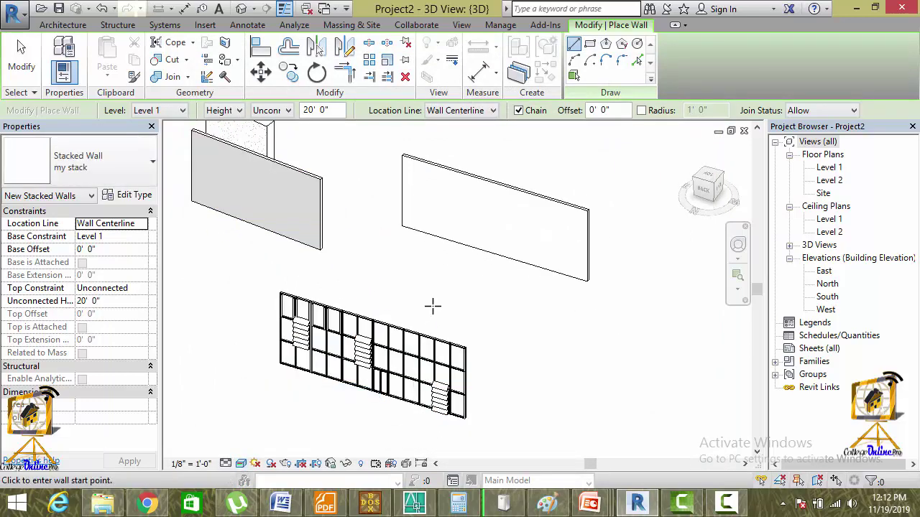
# - Draw a chained run of three my stack wall segments and zoom in on their base
pyautogui.moveTo(431, 304); pyautogui.dragTo(273, 252, button='middle')
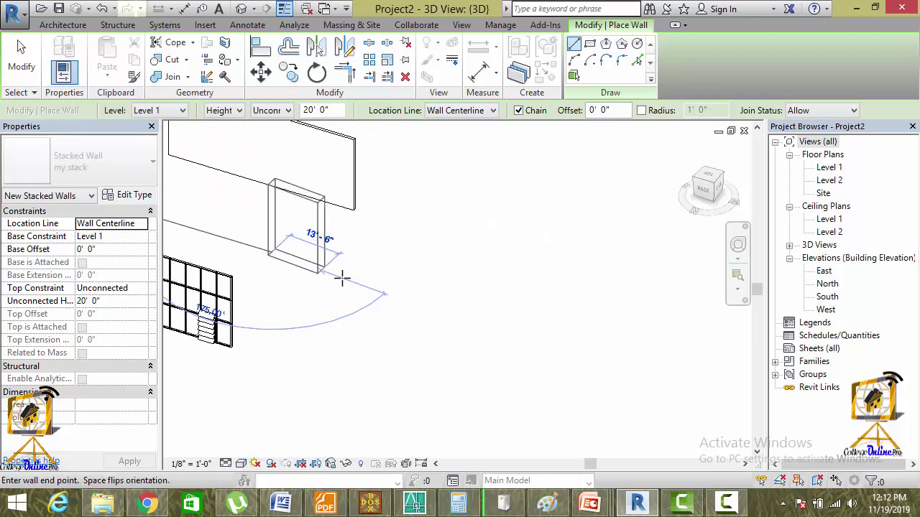
pyautogui.click(480, 324)
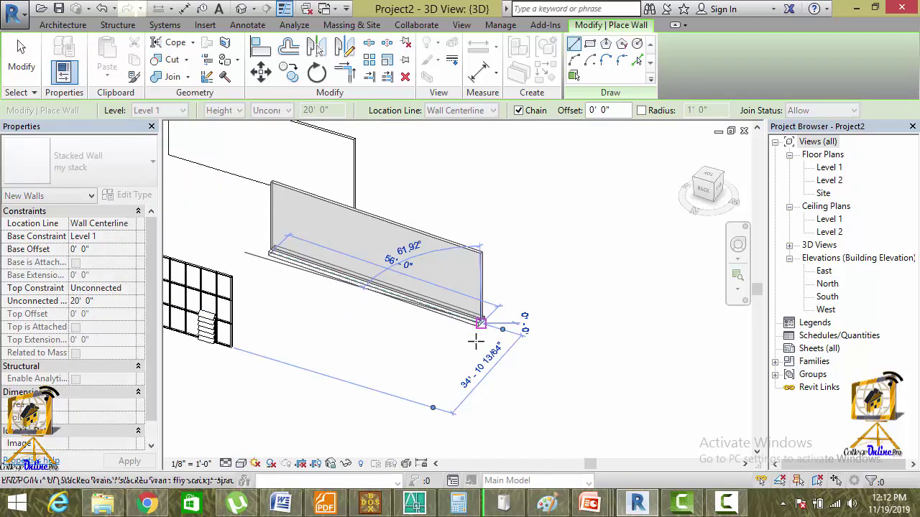
pyautogui.click(420, 388)
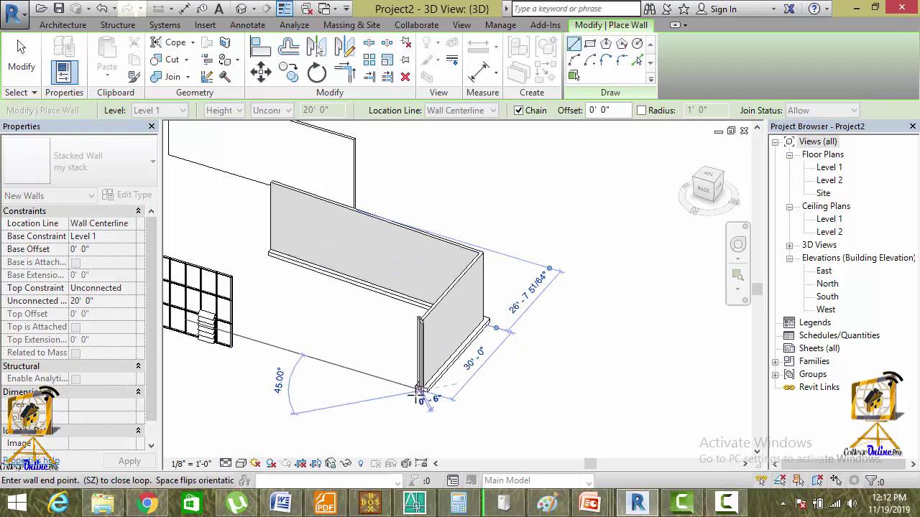
pyautogui.click(576, 454)
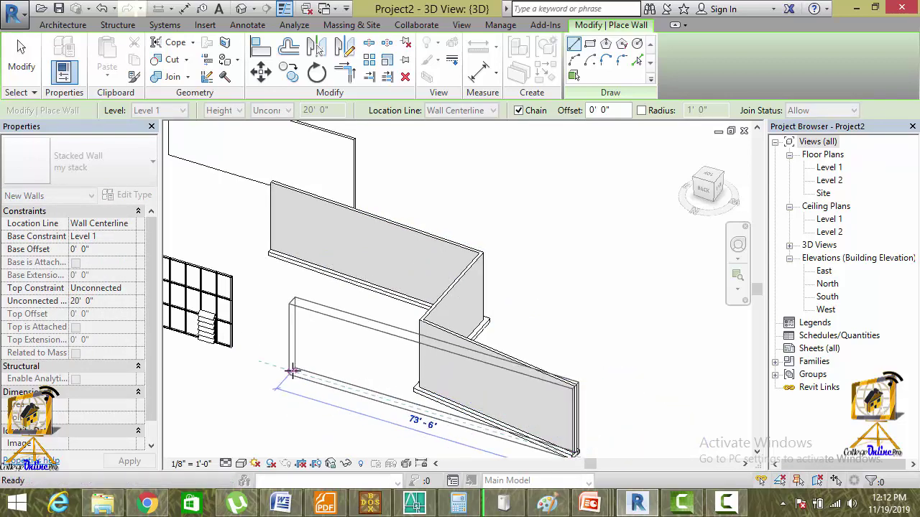
pyautogui.press('Escape')
pyautogui.scroll(2, 370, 367)
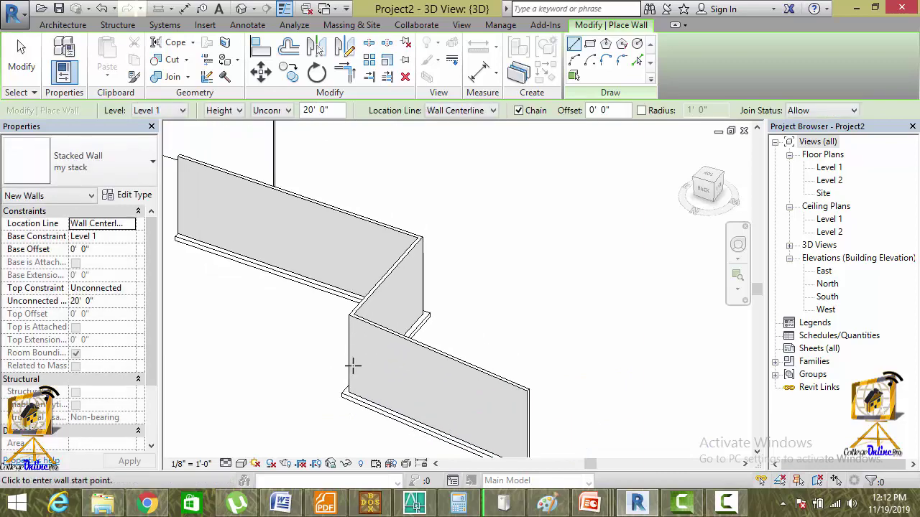
pyautogui.scroll(2, 362, 367)
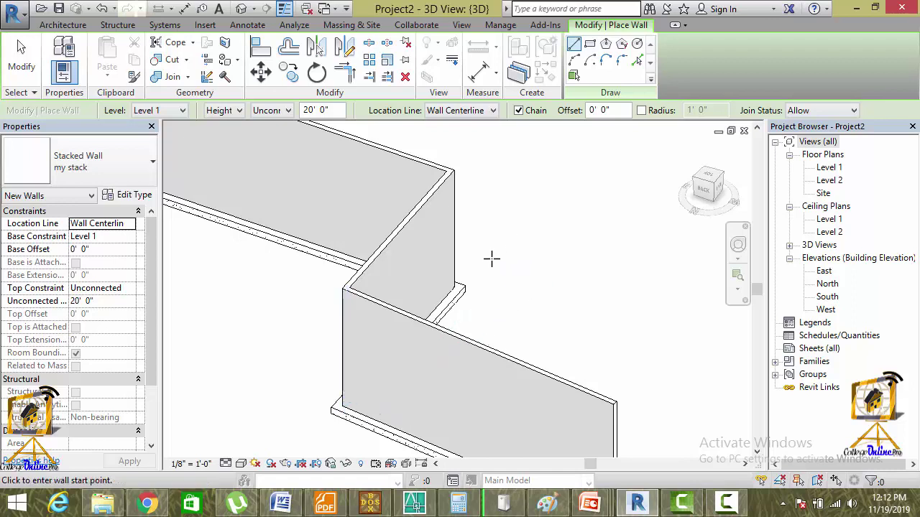
pyautogui.moveTo(491, 259); pyautogui.dragTo(432, 191, button='middle')
pyautogui.moveTo(577, 347); pyautogui.dragTo(489, 261, button='middle')
pyautogui.moveTo(487, 339); pyautogui.dragTo(455, 349, button='middle')
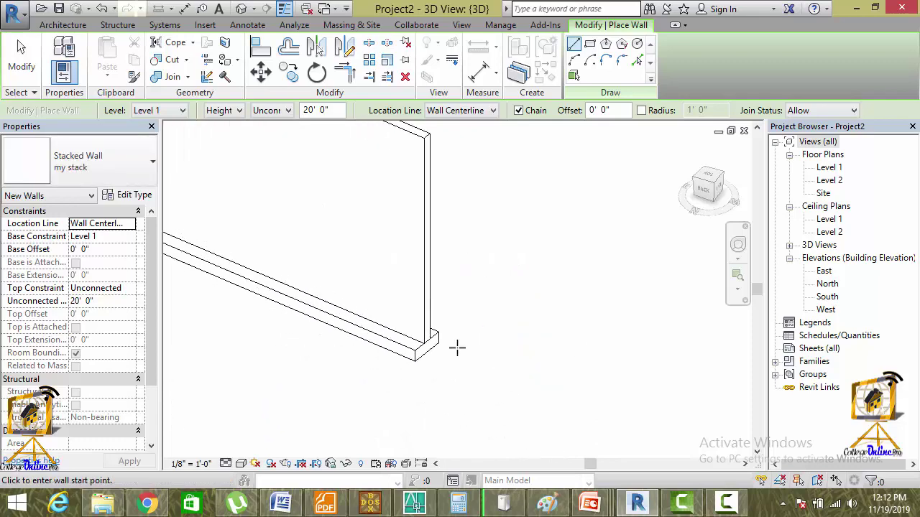
pyautogui.scroll(3, 383, 374)
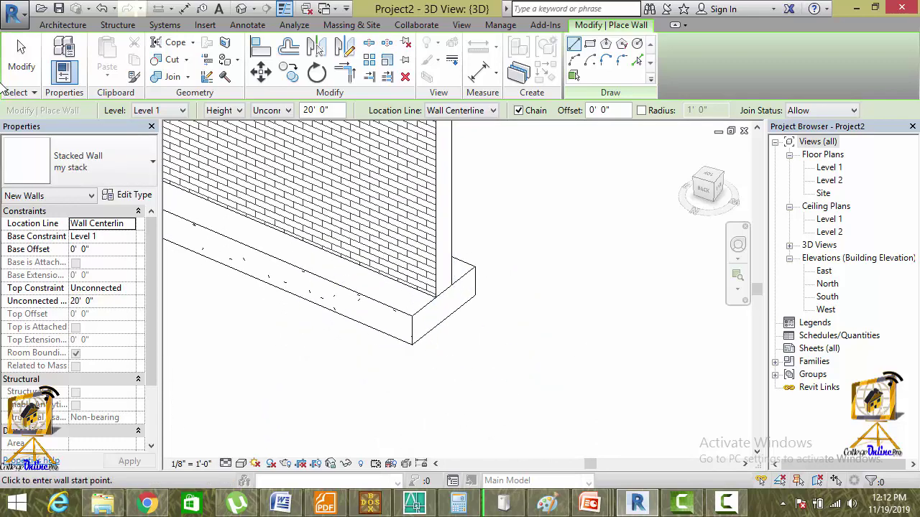
# - Select the new my stack wall, orbit to view its base, then open the East elevation
pyautogui.click(14, 63)
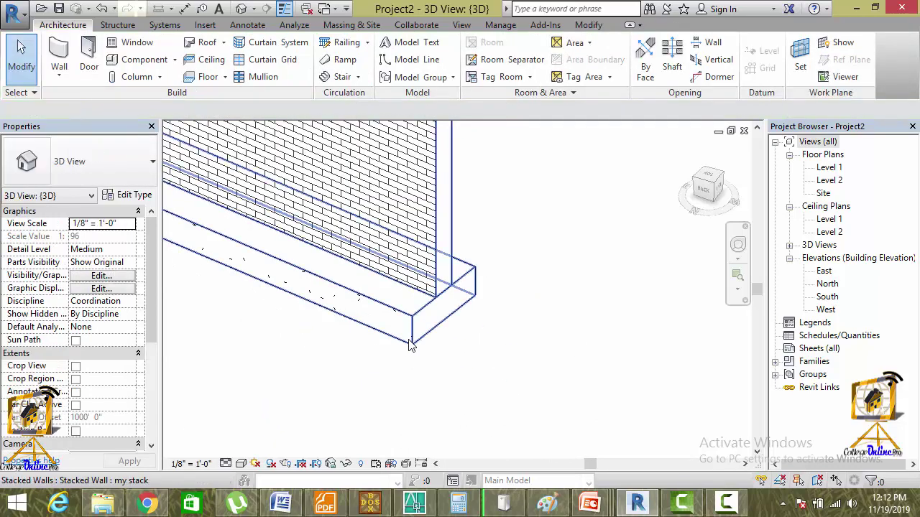
pyautogui.click(411, 345)
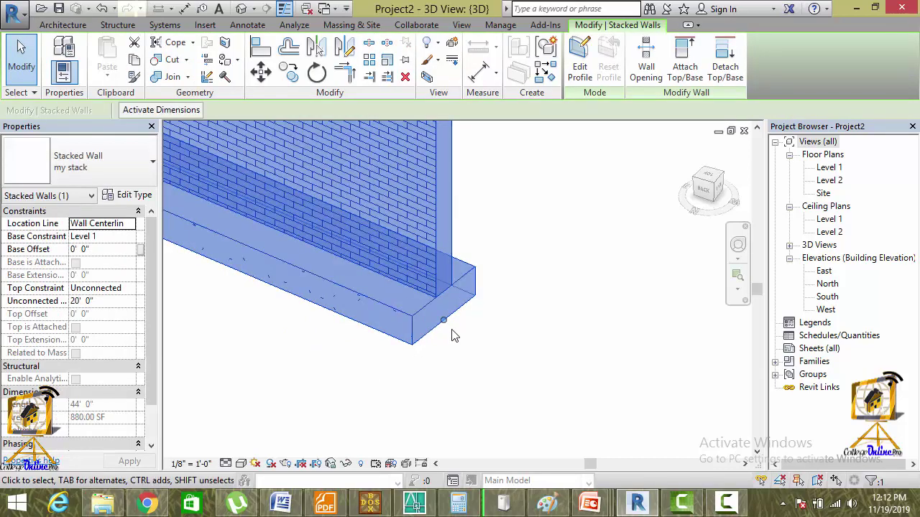
pyautogui.keyDown('shift'); pyautogui.moveTo(411, 319); pyautogui.dragTo(466, 314, button='middle'); pyautogui.keyUp('shift')
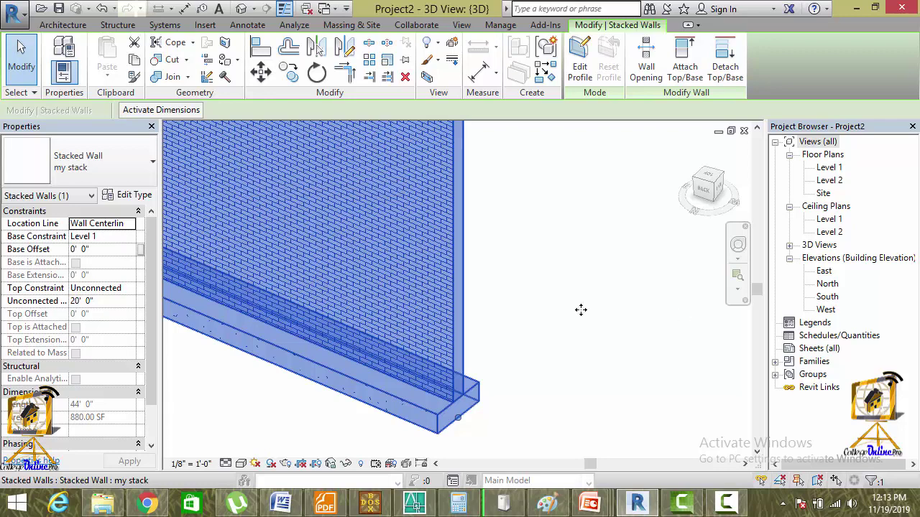
pyautogui.doubleClick(824, 273)
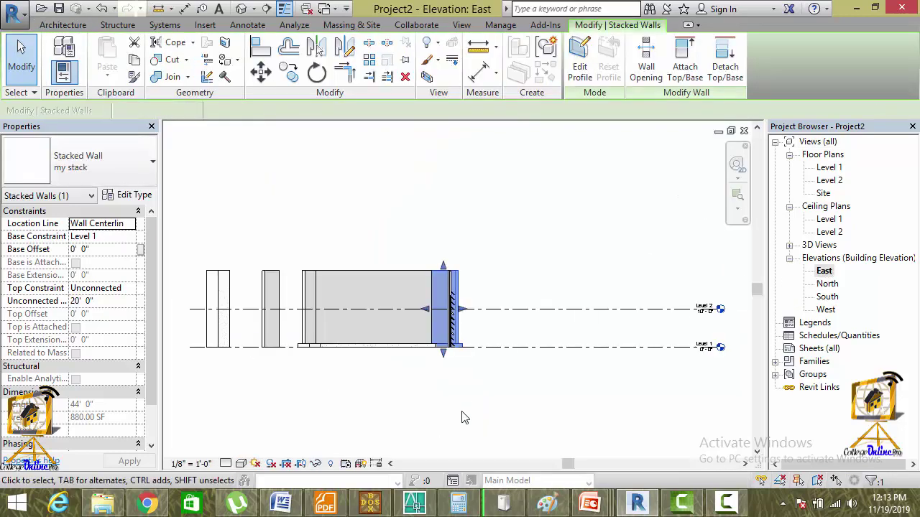
# - Zoom out and pan the East elevation so the my stack wall shows beside the Level 1 and Level 2 markers
pyautogui.click(464, 417)
pyautogui.moveTo(427, 382)
pyautogui.mouseDown(button='middle')
pyautogui.moveTo(389, 311)
pyautogui.moveTo(453, 313)
pyautogui.mouseUp(button='middle')
pyautogui.scroll(2, 389, 310)
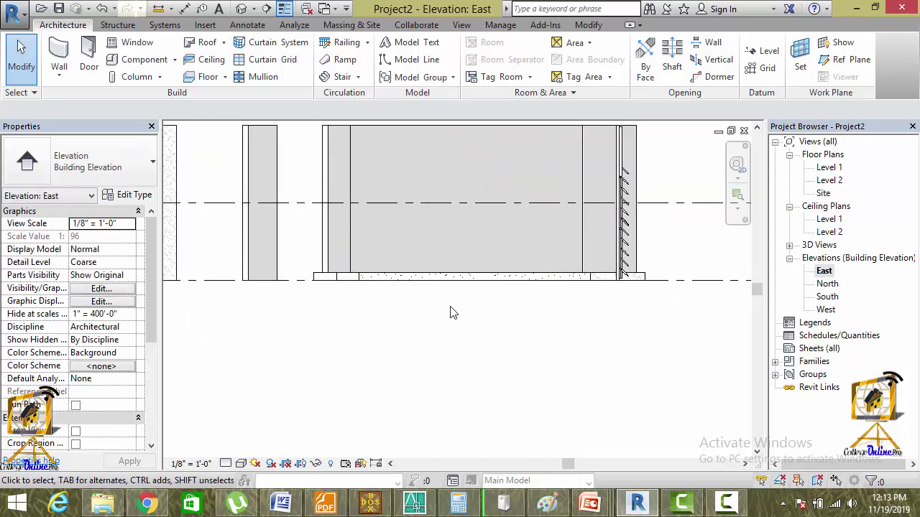
pyautogui.click(385, 285)
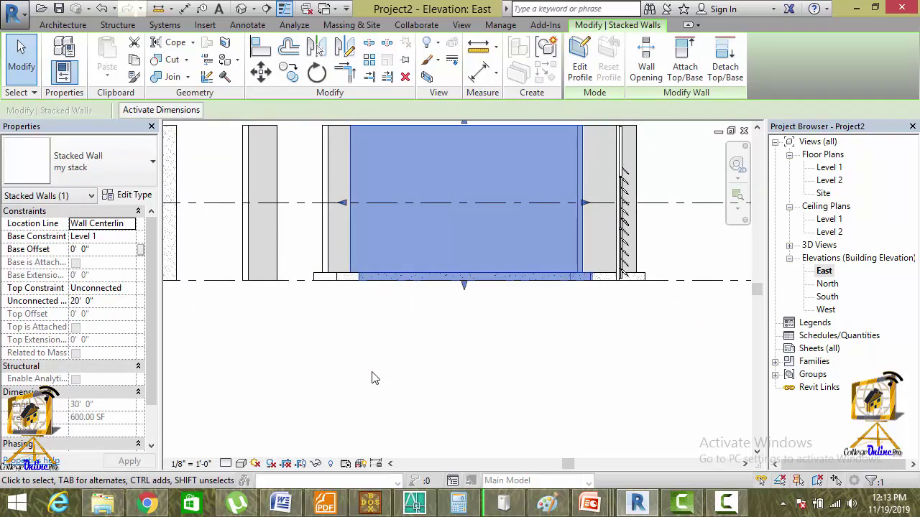
pyautogui.scroll(-3, 423, 361)
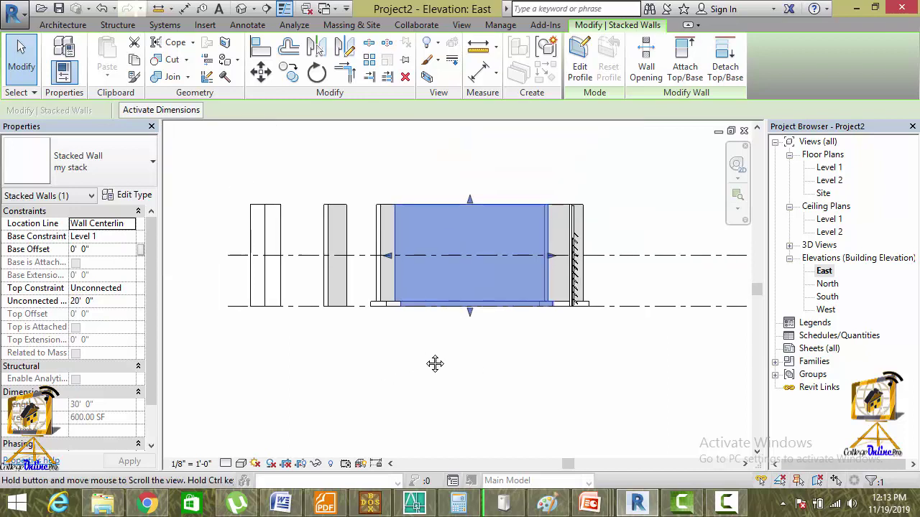
pyautogui.moveTo(436, 364); pyautogui.dragTo(271, 341, button='middle')
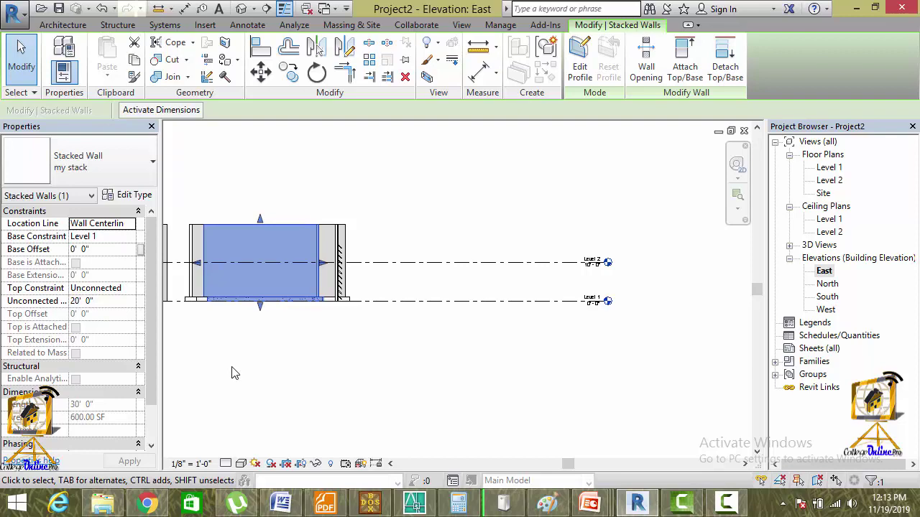
pyautogui.click(63, 24)
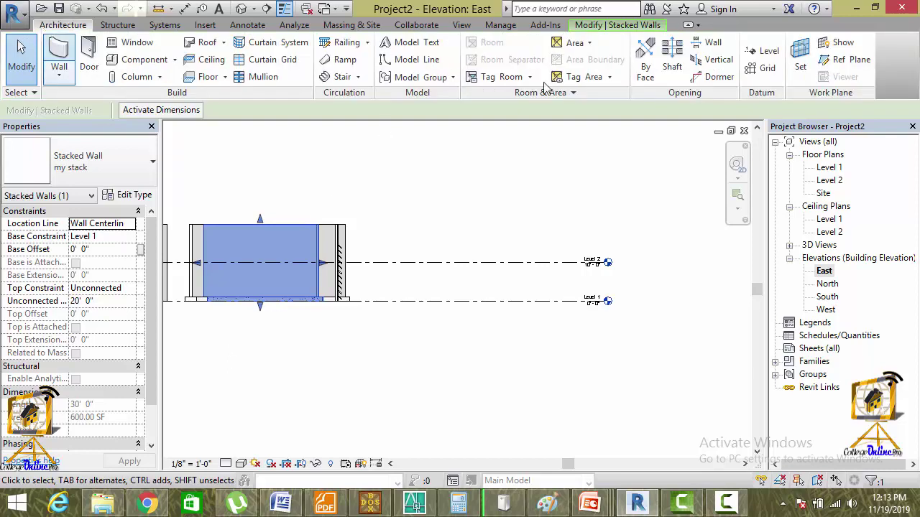
# - Draw a new Level 3 line just below Level 1 across the East elevation
pyautogui.click(765, 51)
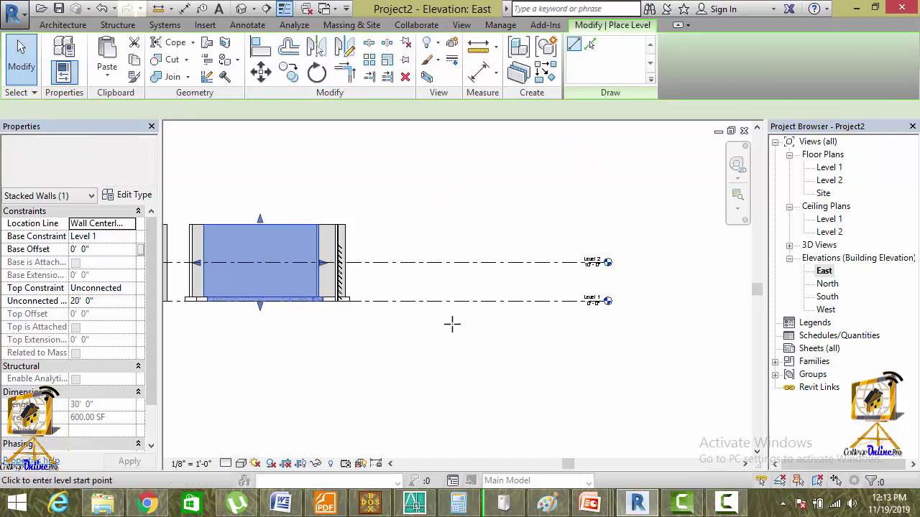
pyautogui.moveTo(452, 323); pyautogui.dragTo(540, 263, button='middle')
pyautogui.scroll(-2, 540, 263)
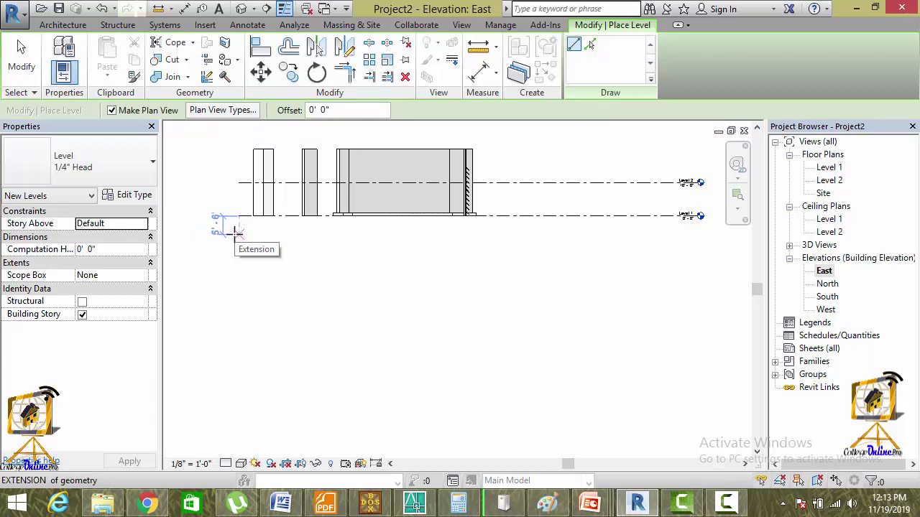
pyautogui.click(238, 232)
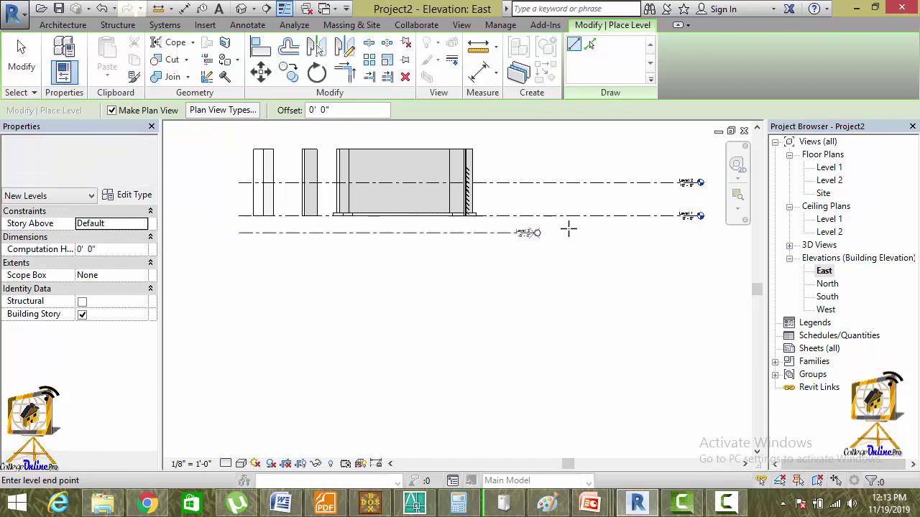
pyautogui.click(690, 232)
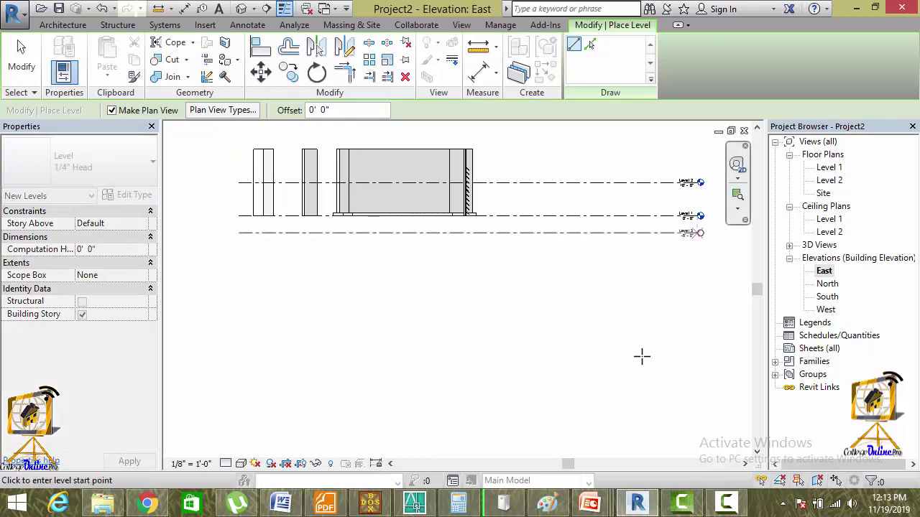
pyautogui.press('Escape')
pyautogui.press('Escape')
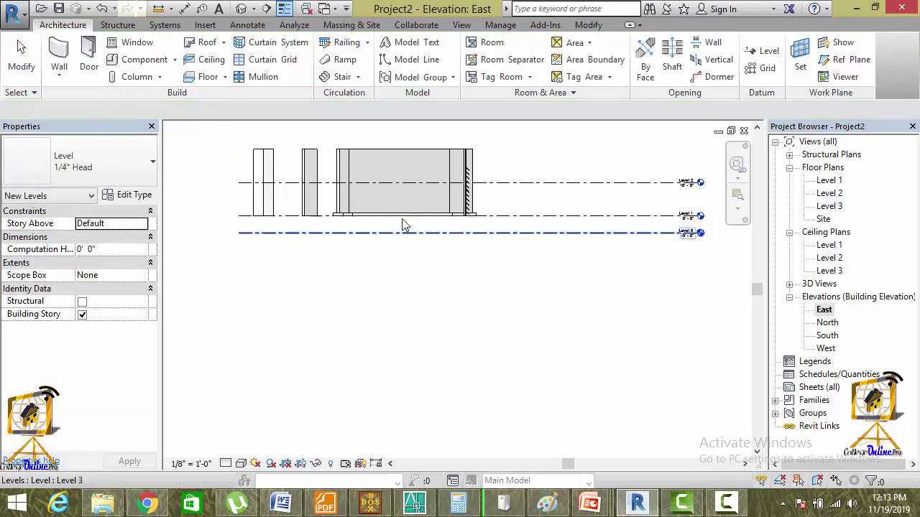
pyautogui.click(408, 217)
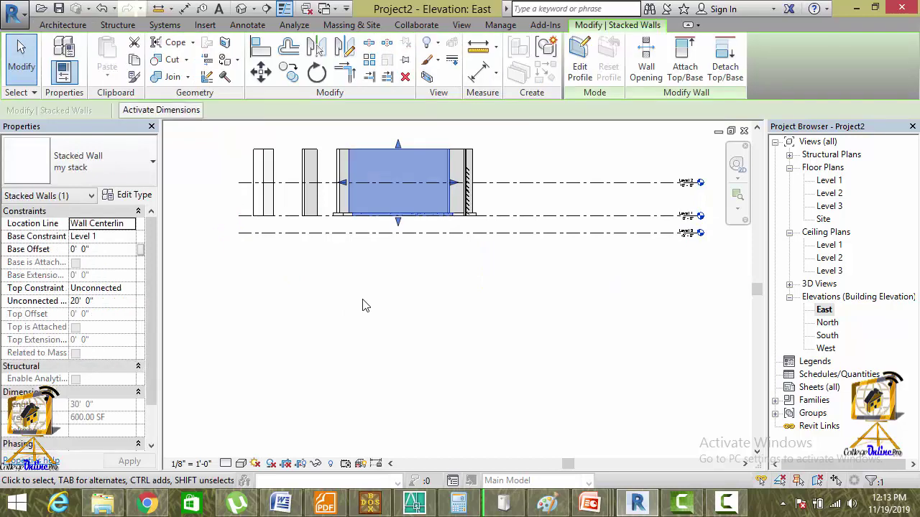
# - Set the wall's Base Constraint to Level 3 and Top Constraint to Up to level, then delete it at the error
pyautogui.click(130, 240)
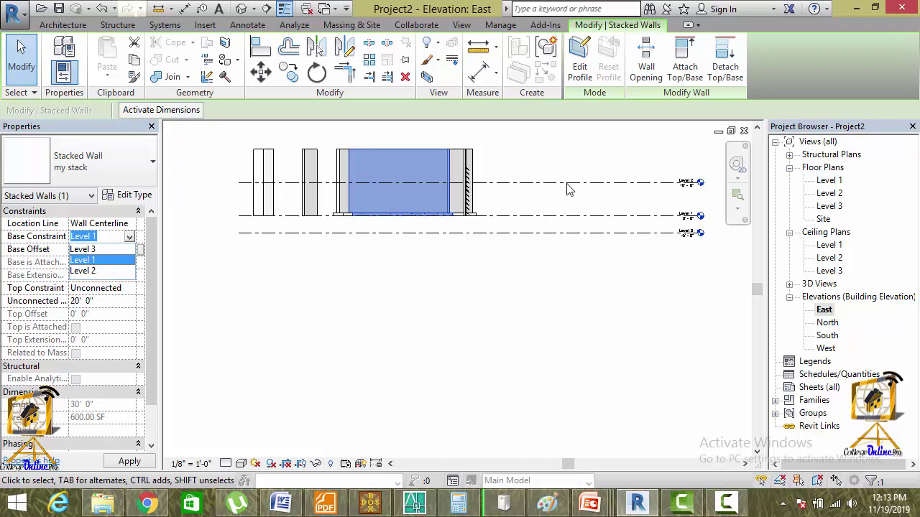
pyautogui.click(82, 249)
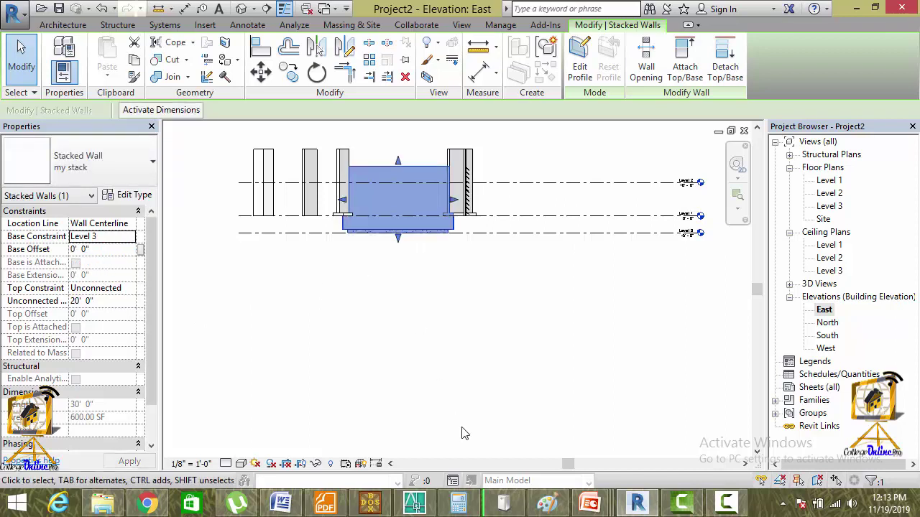
pyautogui.click(132, 290)
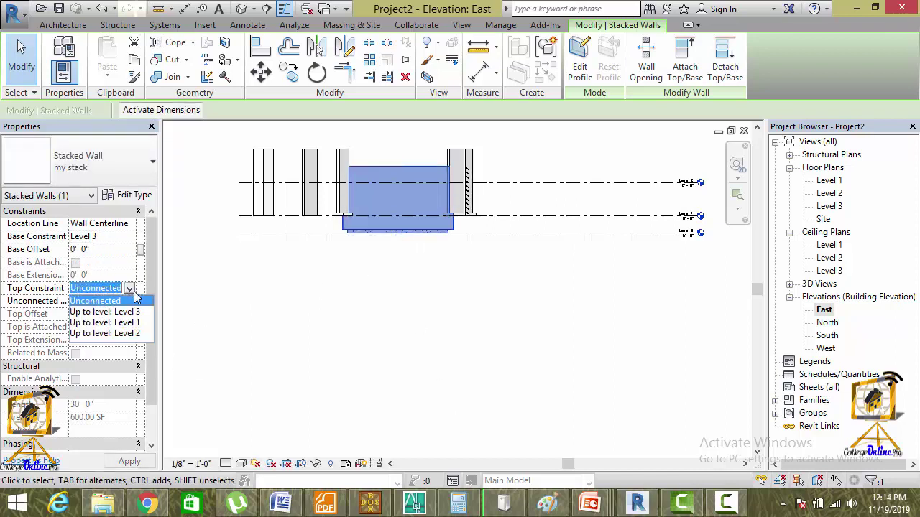
pyautogui.click(122, 334)
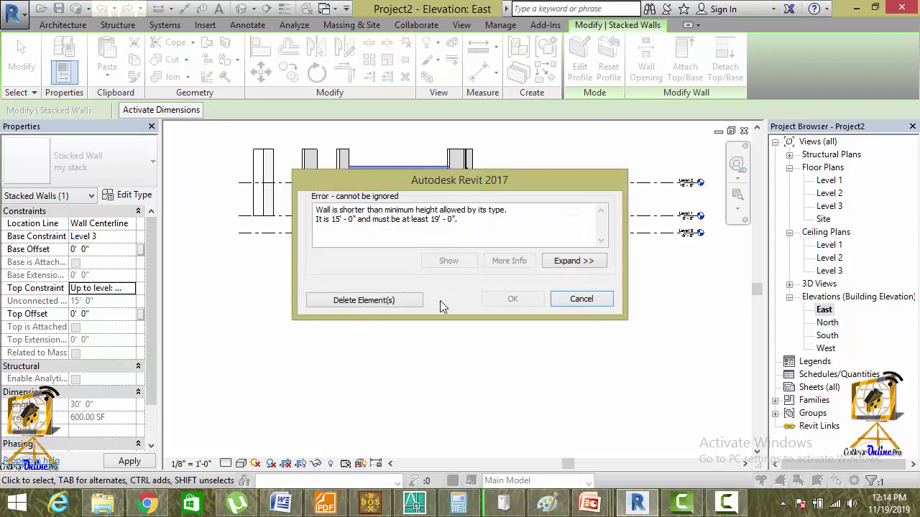
pyautogui.click(410, 303)
# - Undo the deletion to restore the my stack wall and select it again
pyautogui.click(547, 391)
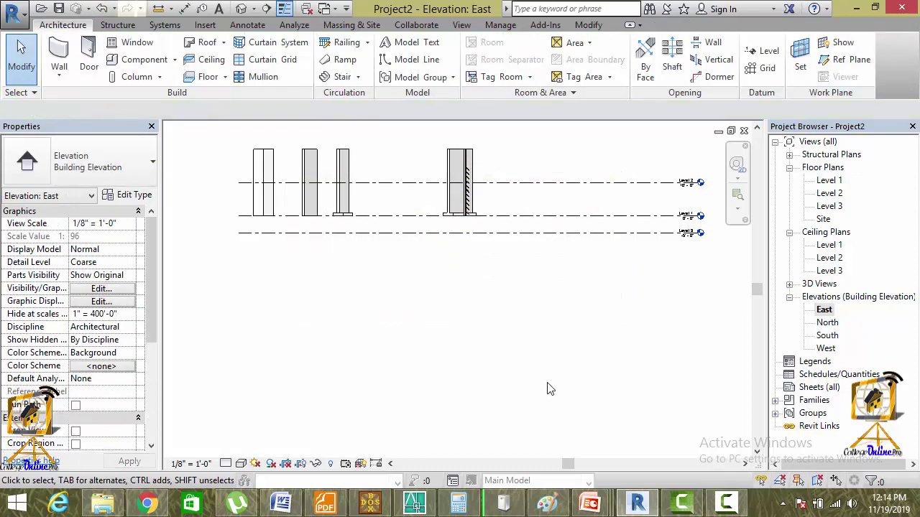
pyautogui.hotkey('ctrl', 'z')
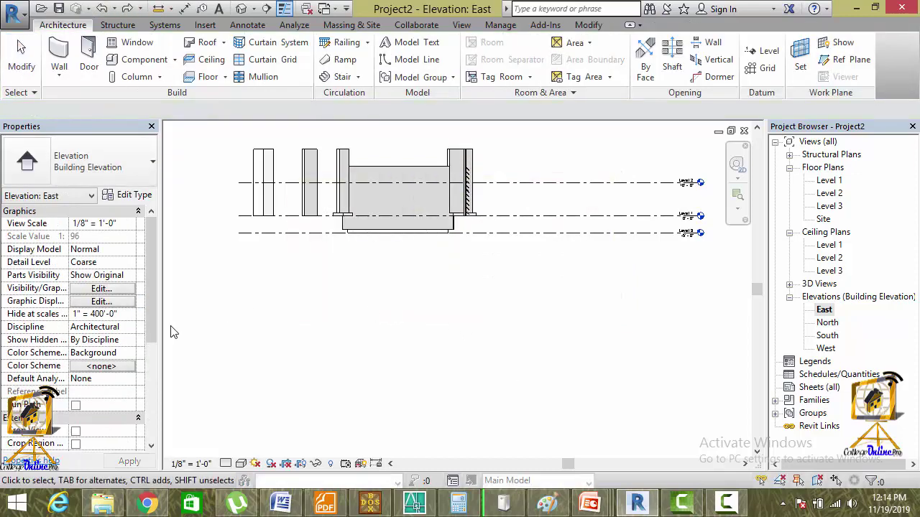
pyautogui.moveTo(564, 191); pyautogui.dragTo(505, 194, button='middle')
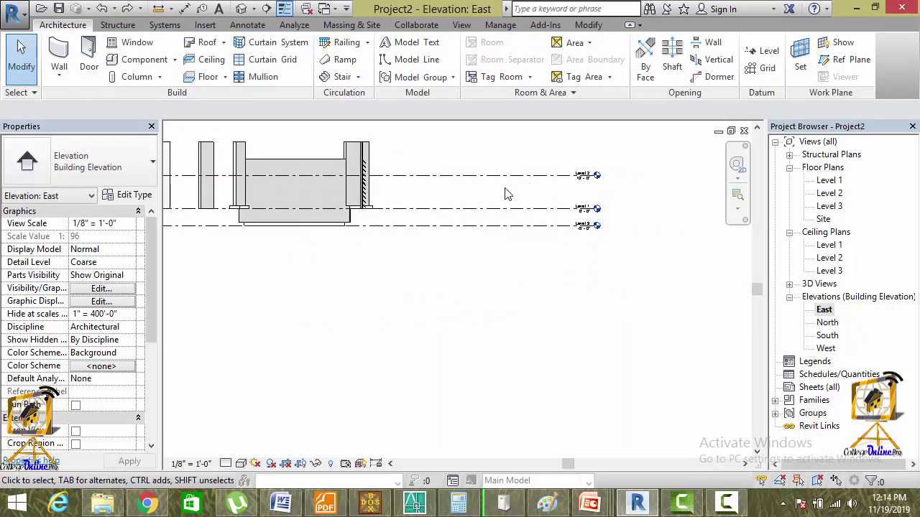
pyautogui.scroll(2, 506, 194)
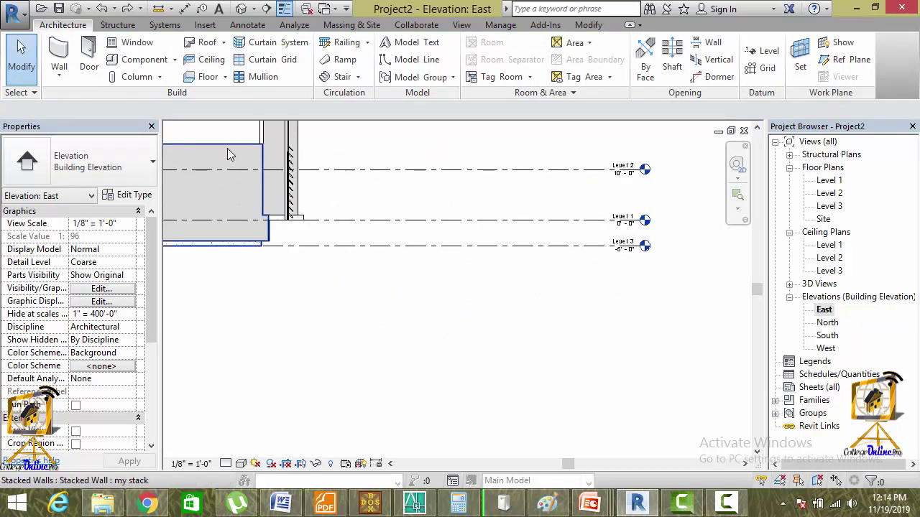
pyautogui.scroll(-3, 243, 183)
pyautogui.scroll(3, 282, 231)
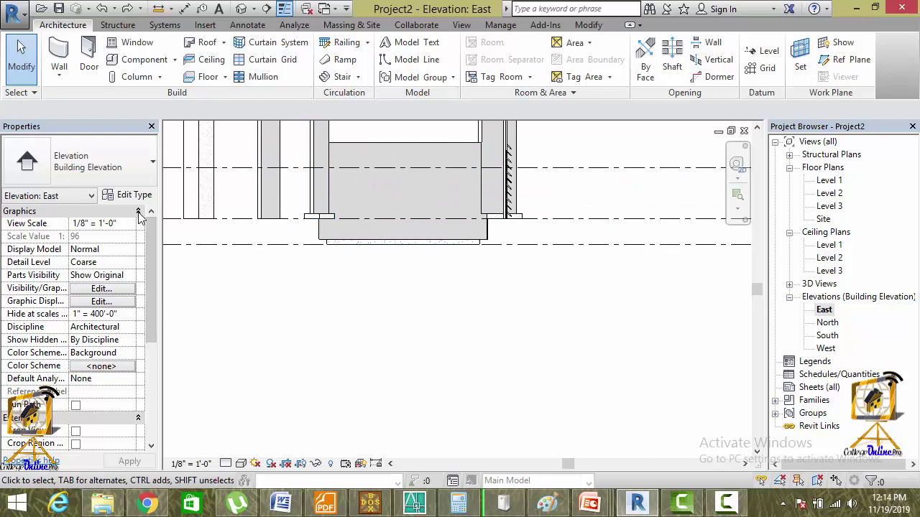
pyautogui.click(323, 241)
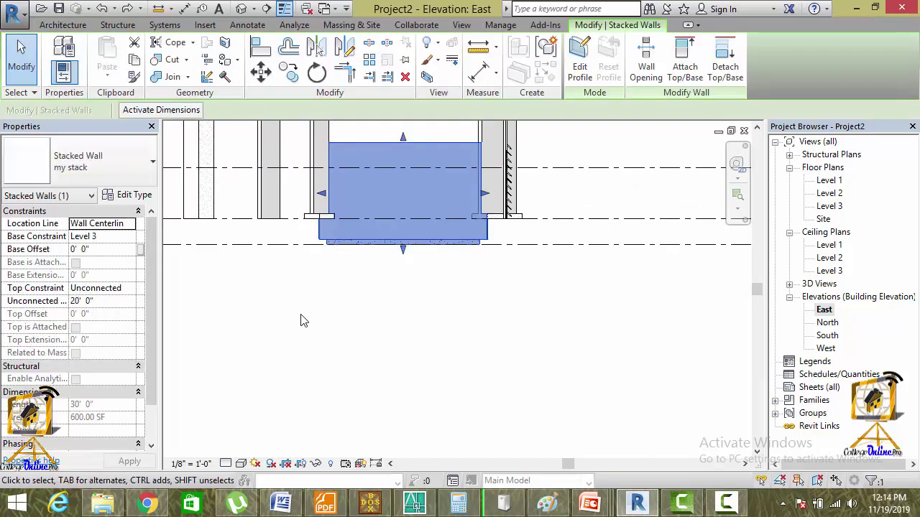
# - Try limiting the wall's top to Level 1, then cancel the minimum-height error to keep it unconnected
pyautogui.click(129, 291)
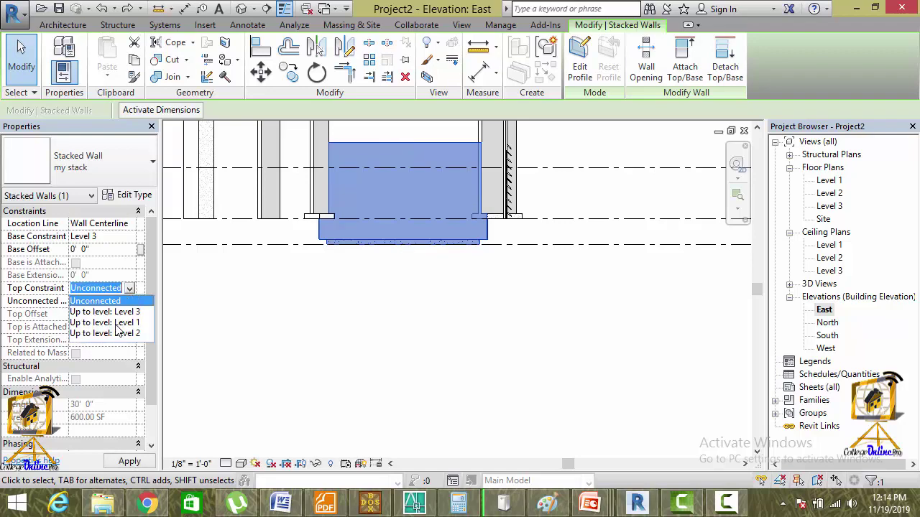
pyautogui.click(115, 324)
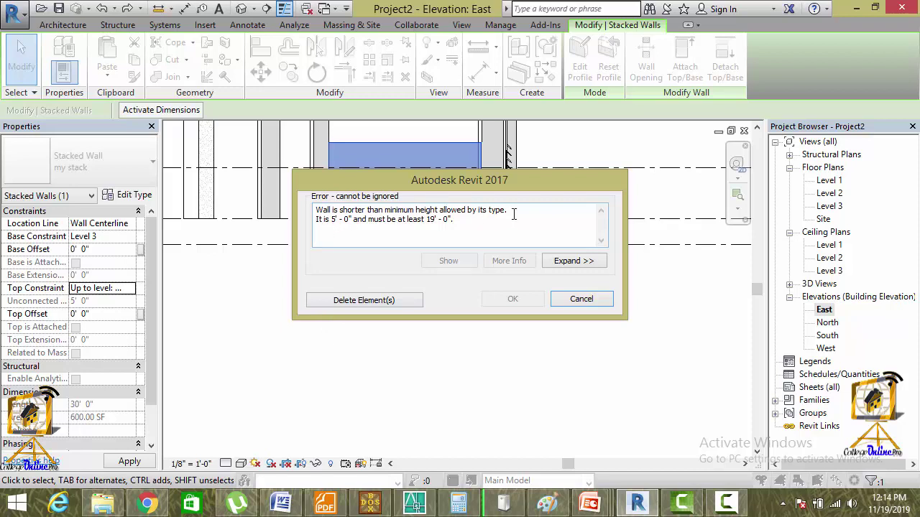
pyautogui.moveTo(513, 211); pyautogui.dragTo(312, 209)
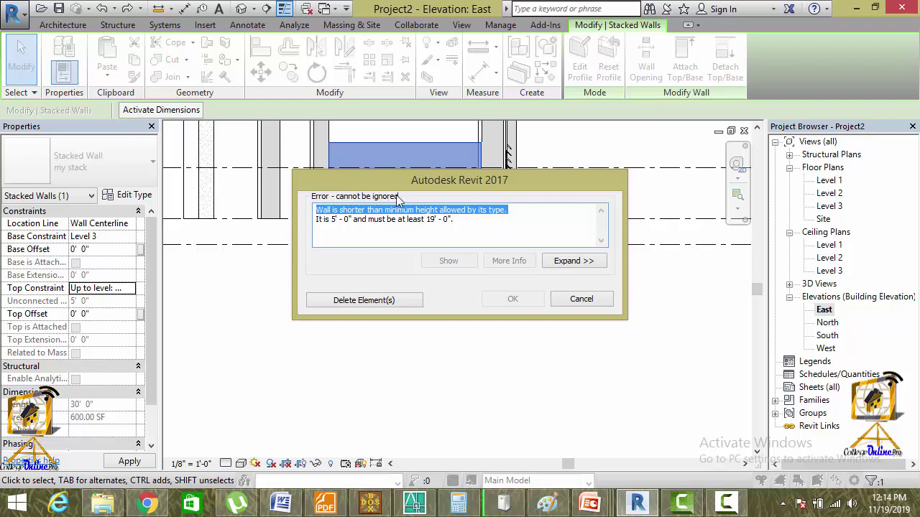
pyautogui.click(577, 299)
pyautogui.scroll(-2, 385, 291)
pyautogui.moveTo(384, 291); pyautogui.dragTo(246, 205, button='middle')
pyautogui.scroll(1, 245, 206)
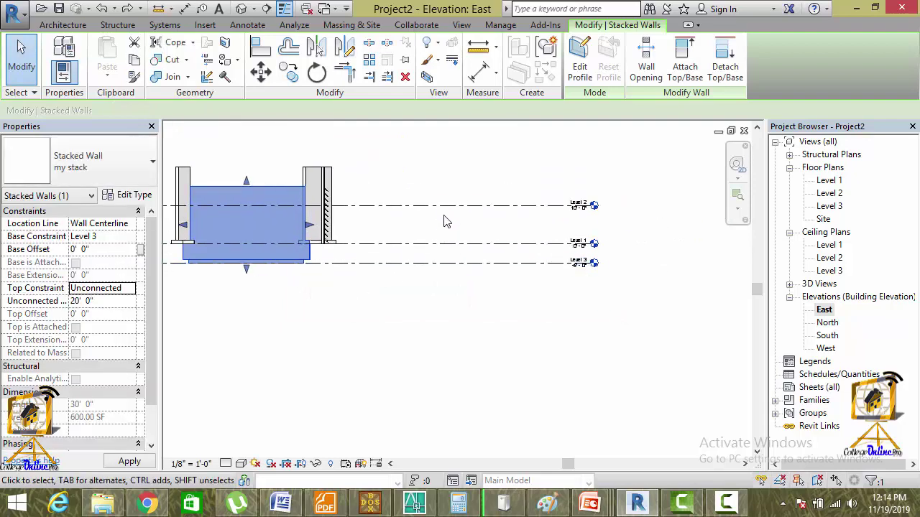
# - Check that Level 2's elevation reads 10 feet and leave it unchanged
pyautogui.scroll(2, 571, 207)
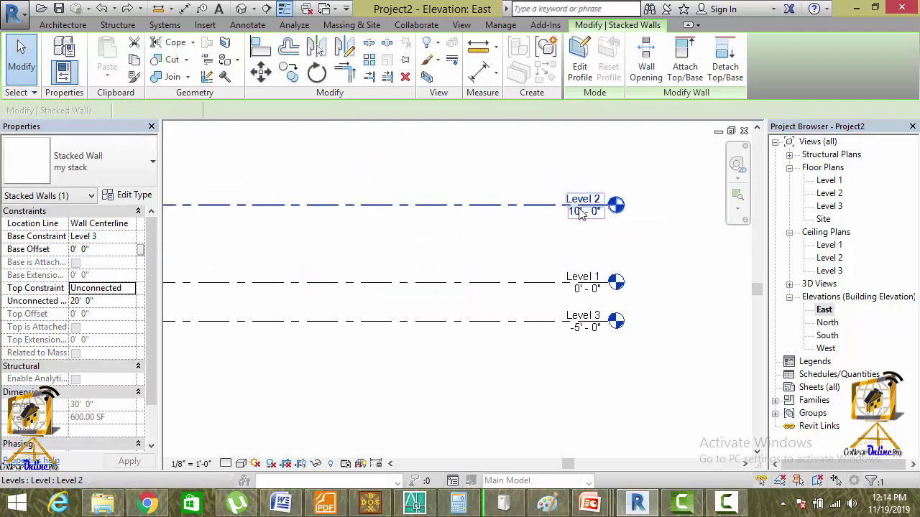
pyautogui.click(575, 206)
pyautogui.click(577, 215)
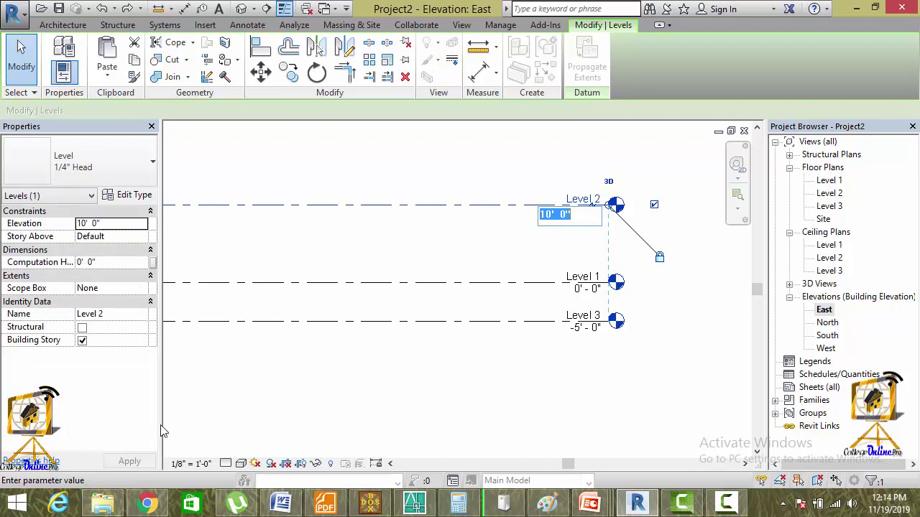
pyautogui.press('Escape')
# - Open the type properties of the my stack stacked wall
pyautogui.scroll(-3, 242, 409)
pyautogui.moveTo(242, 409); pyautogui.dragTo(448, 419, button='middle')
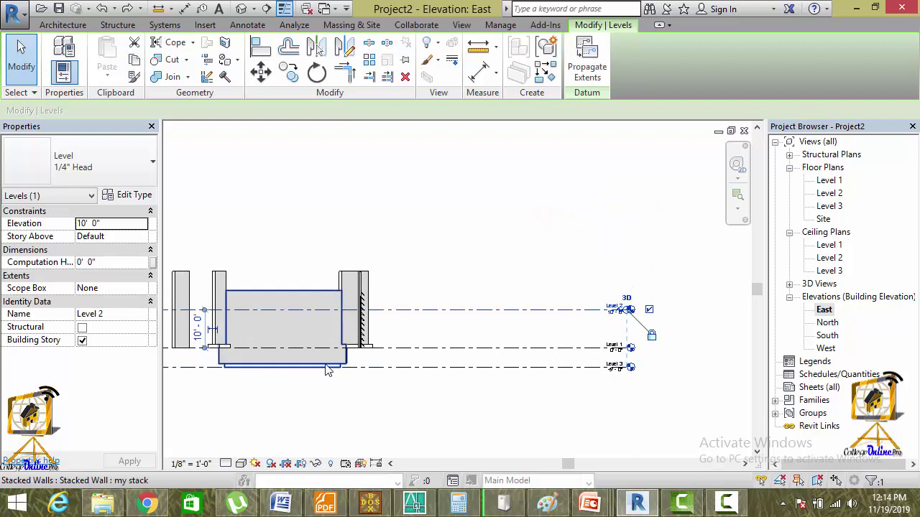
pyautogui.click(329, 368)
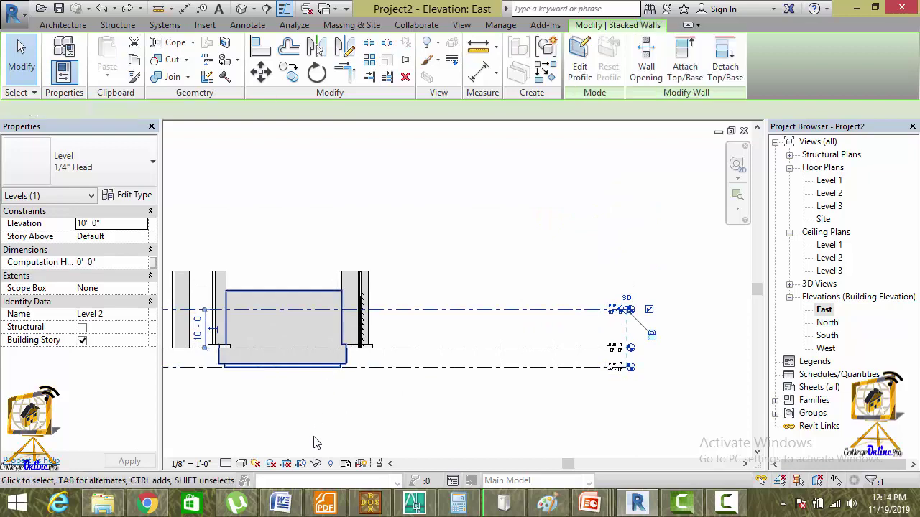
pyautogui.click(133, 196)
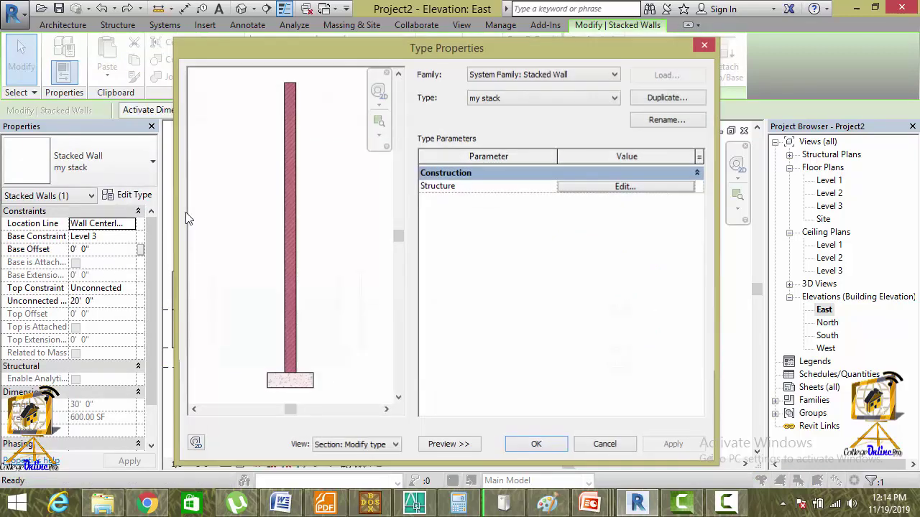
# - In the my stack assembly, set the top wall's height to 12 feet
pyautogui.click(657, 189)
pyautogui.moveTo(692, 101); pyautogui.dragTo(589, 102)
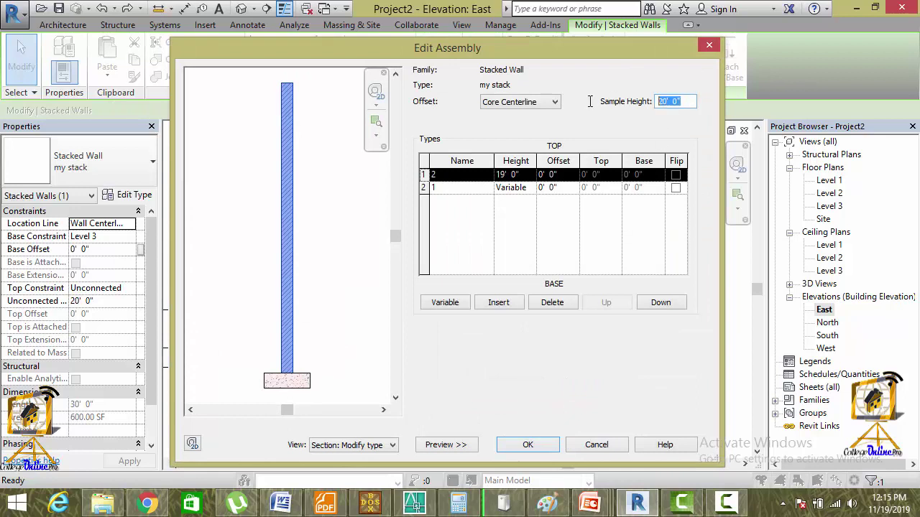
pyautogui.write('12')
pyautogui.press('Return')
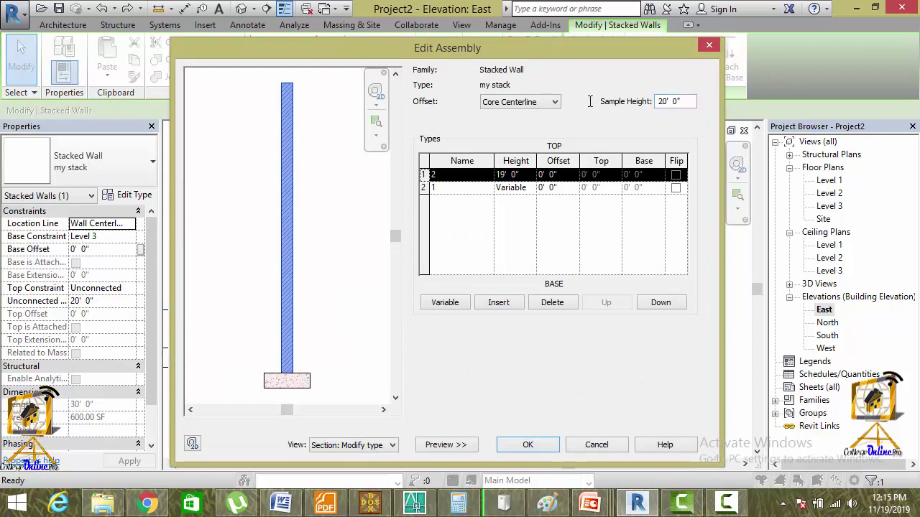
pyautogui.click(511, 175)
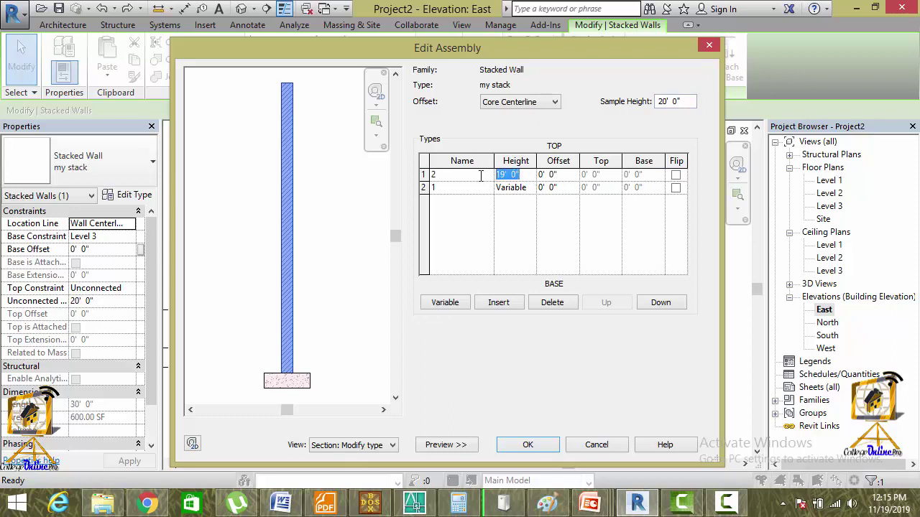
pyautogui.write('12')
pyautogui.press('Tab')
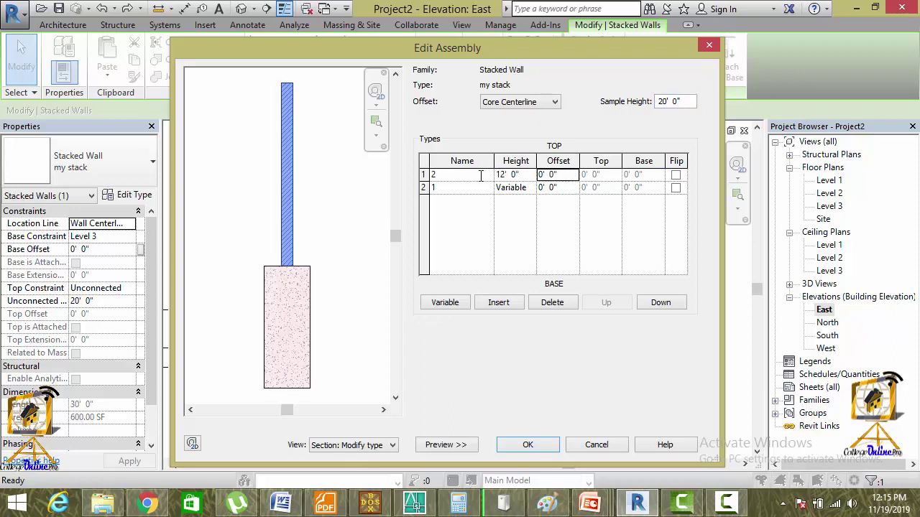
# - Set the preview sample height to 13 feet and apply the assembly changes to the my stack type
pyautogui.moveTo(688, 101); pyautogui.dragTo(643, 101)
pyautogui.write('12')
pyautogui.press('Tab')
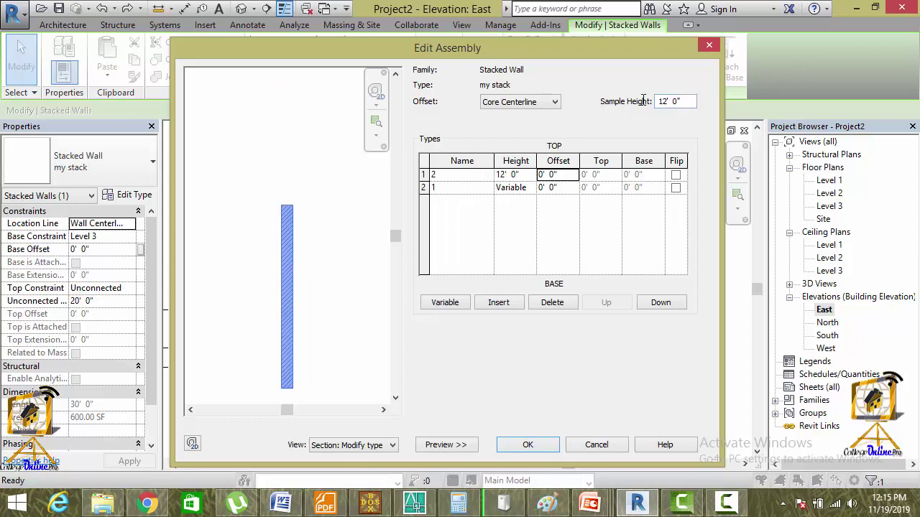
pyautogui.moveTo(683, 101); pyautogui.dragTo(643, 101)
pyautogui.write('13')
pyautogui.press('Tab')
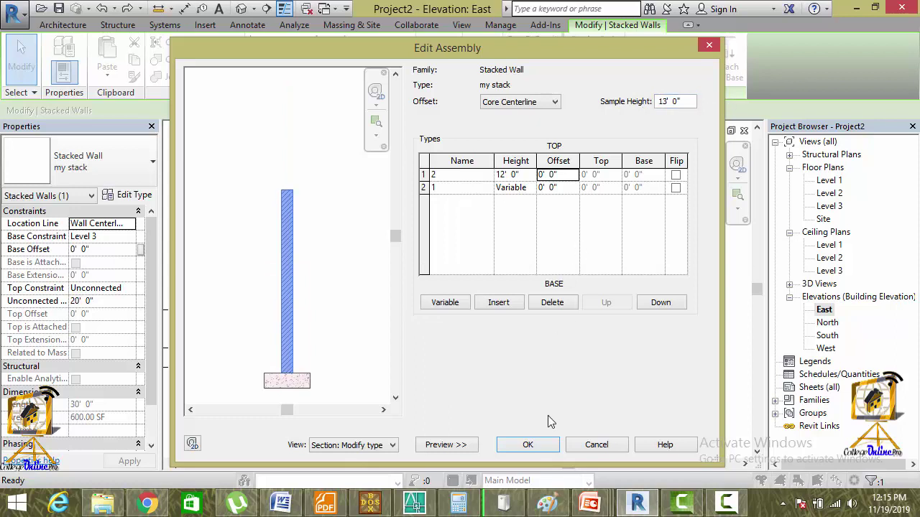
pyautogui.click(528, 444)
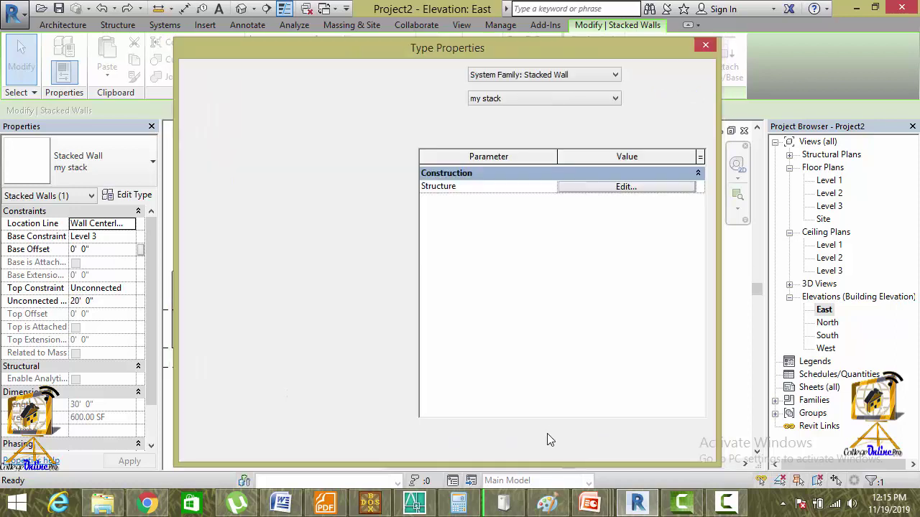
pyautogui.click(676, 445)
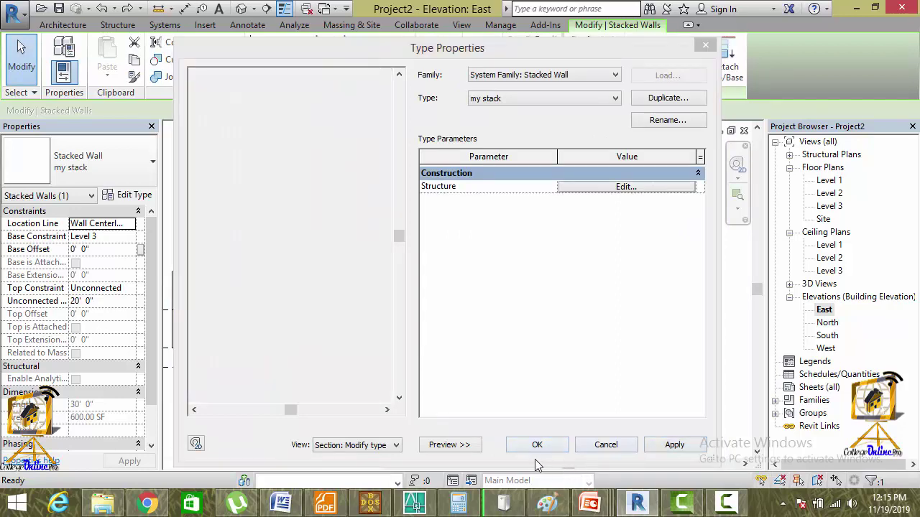
pyautogui.click(532, 445)
# - Set the my stack wall's Top Constraint to Up to level: Level 1, making it 15 feet tall
pyautogui.press('Escape')
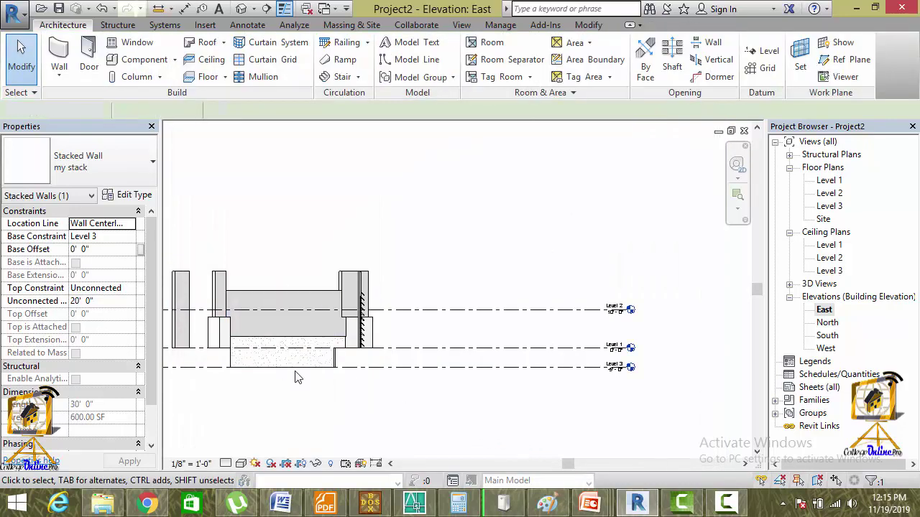
pyautogui.click(293, 285)
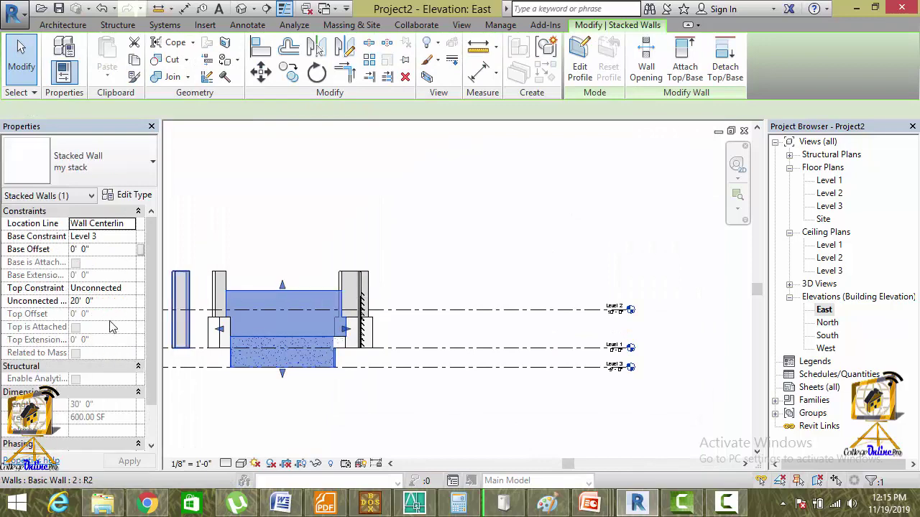
pyautogui.click(136, 289)
pyautogui.click(130, 288)
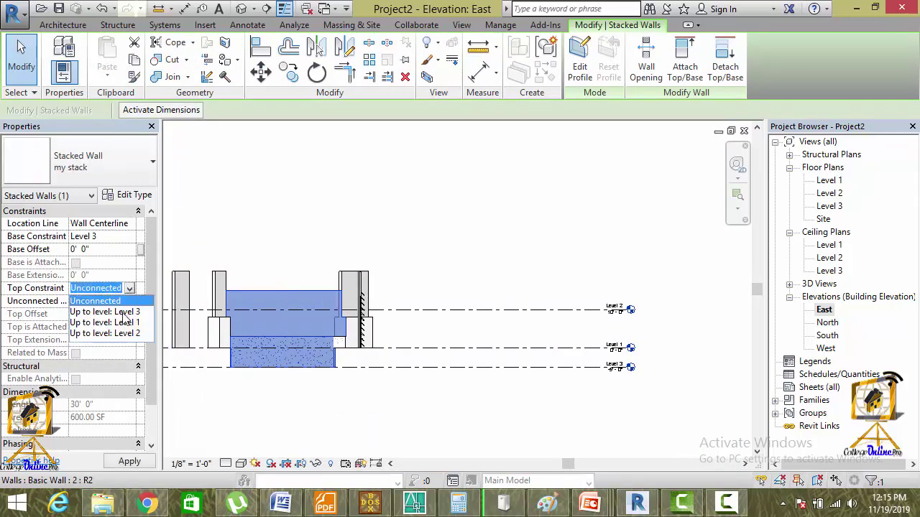
pyautogui.click(122, 335)
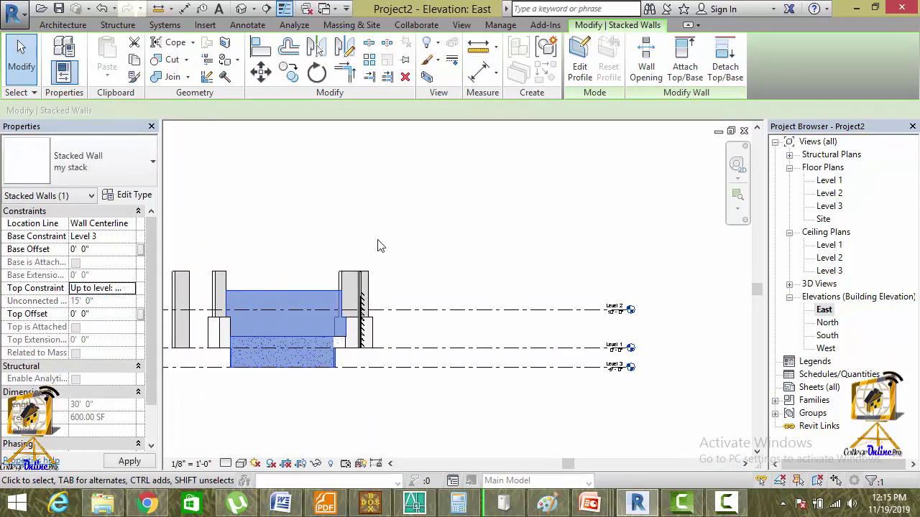
pyautogui.click(203, 440)
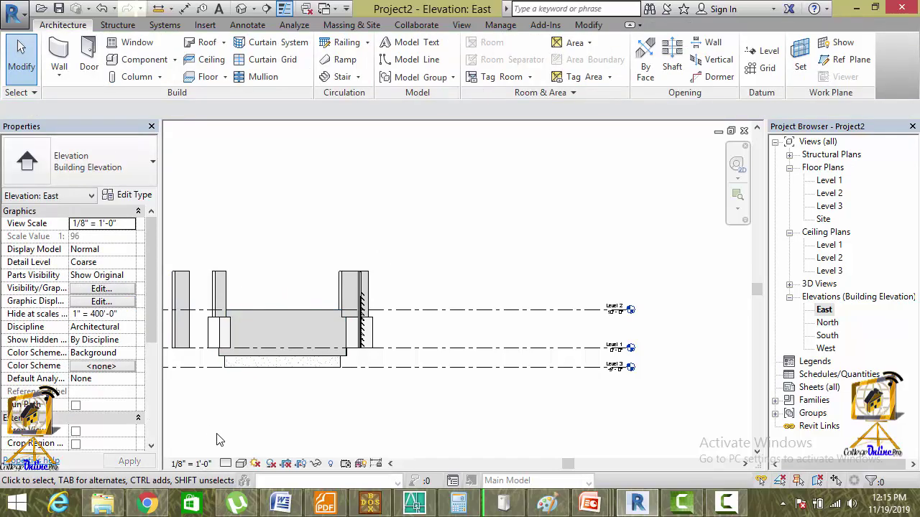
pyautogui.scroll(1, 337, 385)
pyautogui.scroll(2, 237, 381)
# - Zoom out in the 3D view and browse the View tab's 3D View options
pyautogui.scroll(2, 298, 373)
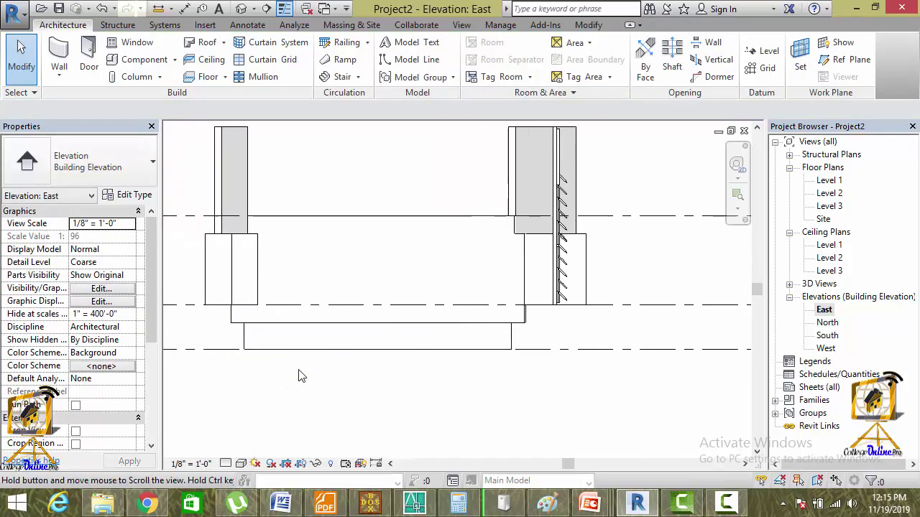
pyautogui.scroll(1, 301, 376)
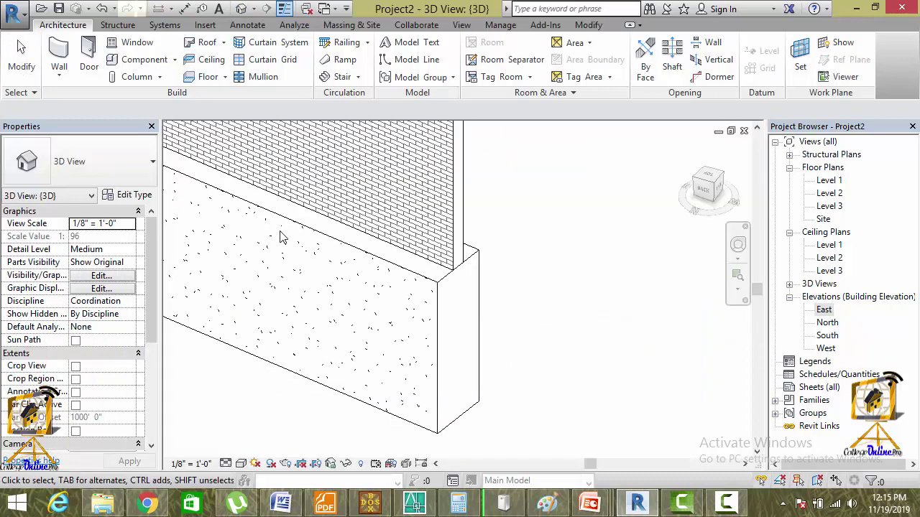
pyautogui.scroll(-2, 280, 232)
pyautogui.scroll(-2, 263, 233)
pyautogui.scroll(-2, 263, 232)
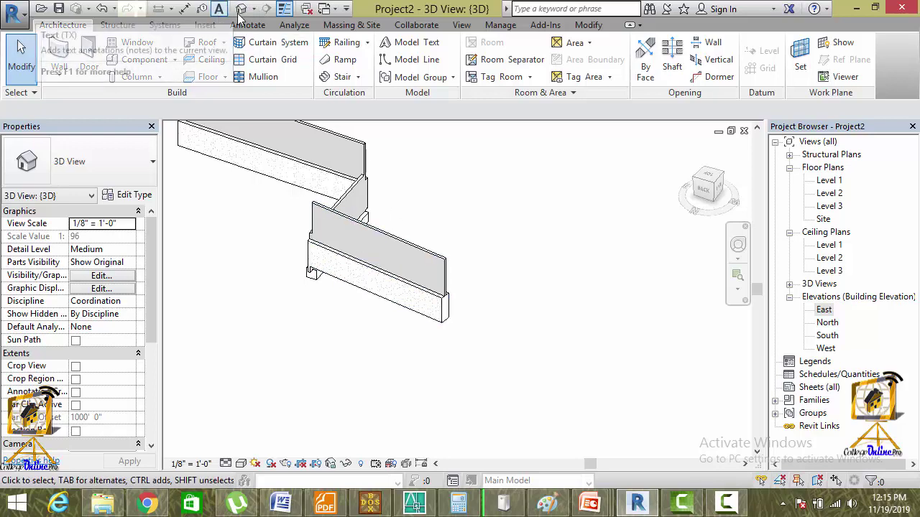
pyautogui.click(462, 24)
pyautogui.click(421, 77)
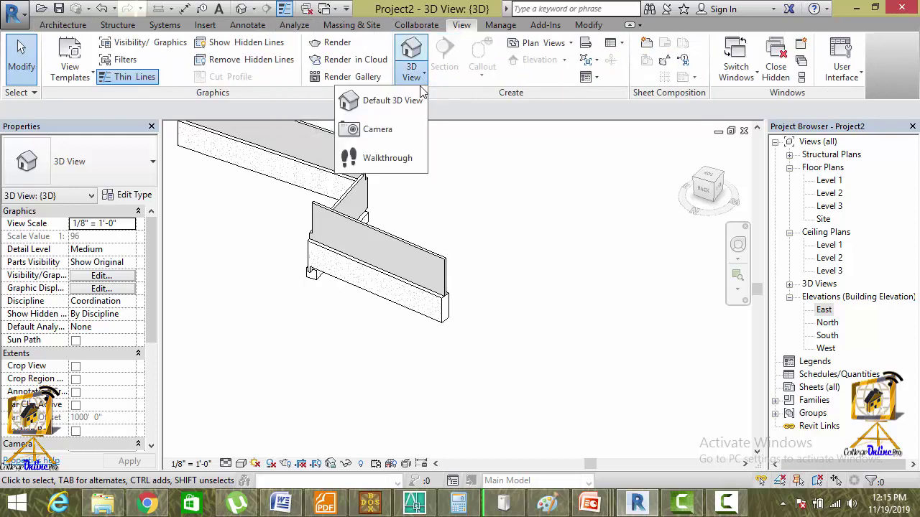
pyautogui.click(425, 98)
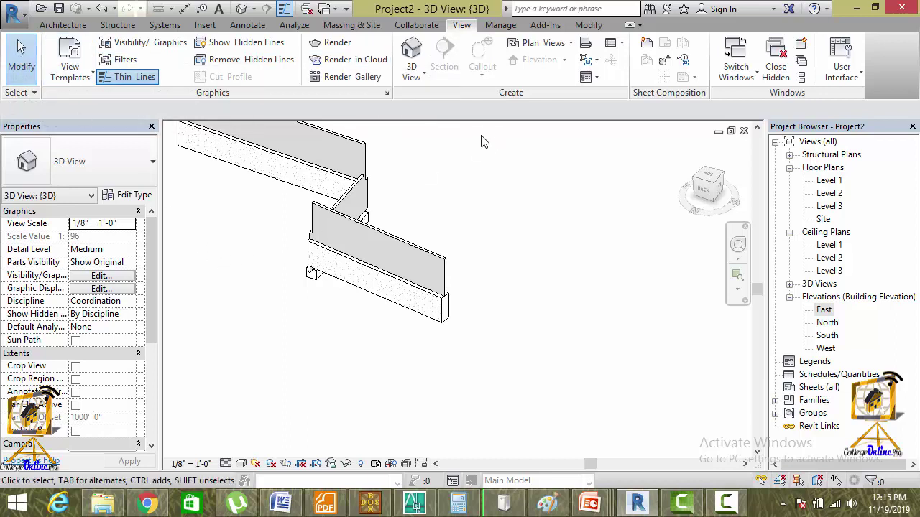
pyautogui.click(425, 79)
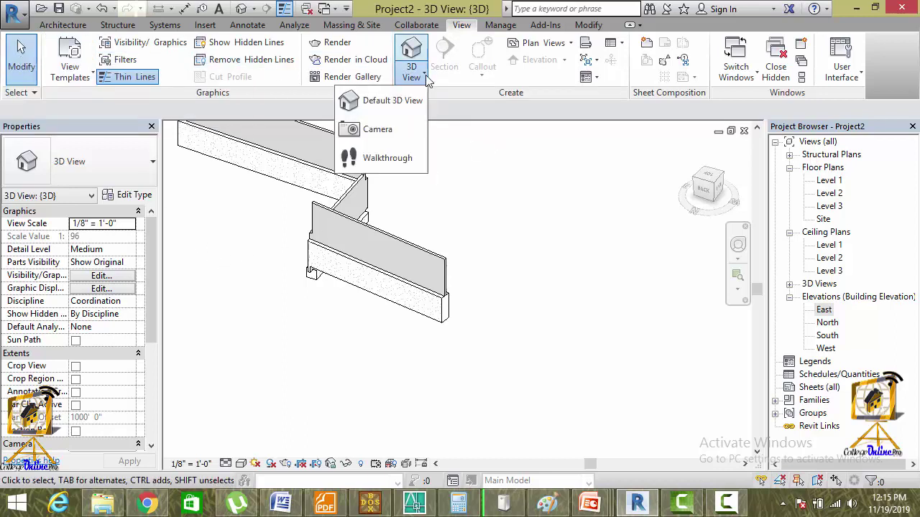
# - In the Level 1 plan, draw a building section across the stepped wall and split its line
pyautogui.doubleClick(829, 180)
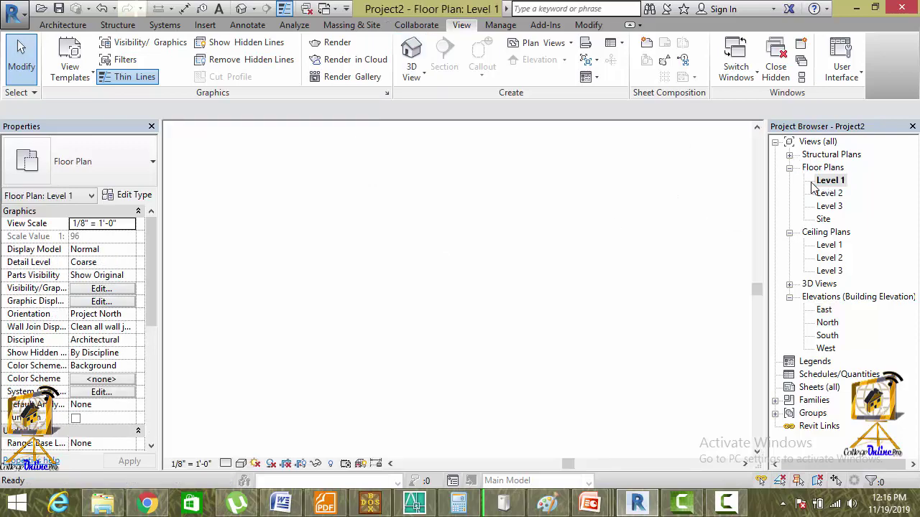
pyautogui.scroll(3, 370, 259)
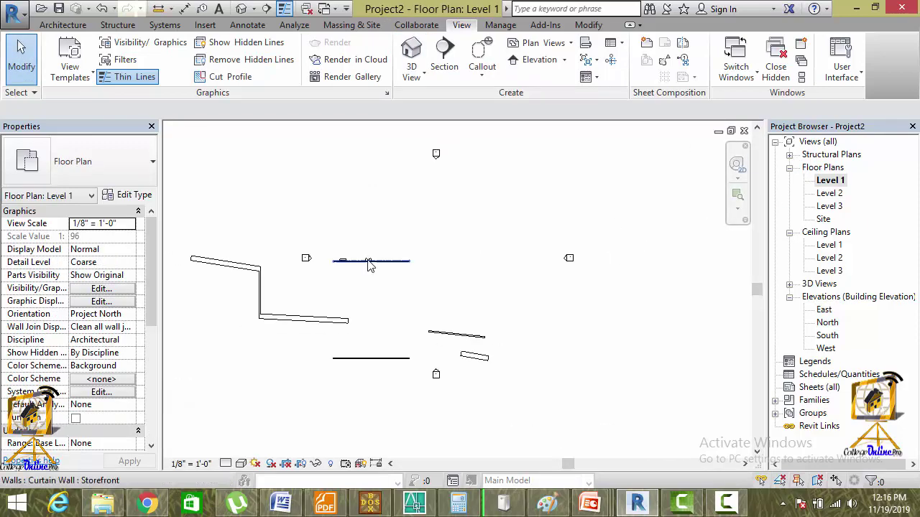
pyautogui.moveTo(554, 185); pyautogui.dragTo(444, 186, button='middle')
pyautogui.scroll(2, 431, 190)
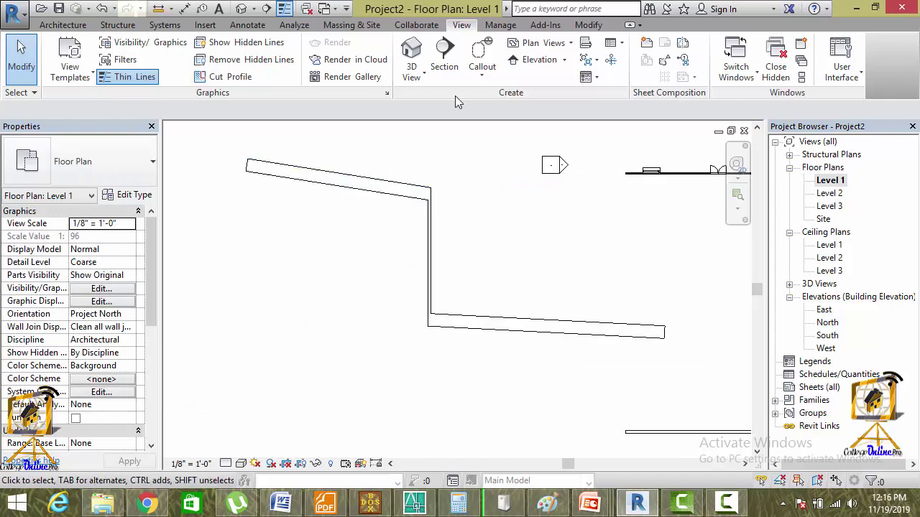
pyautogui.click(444, 57)
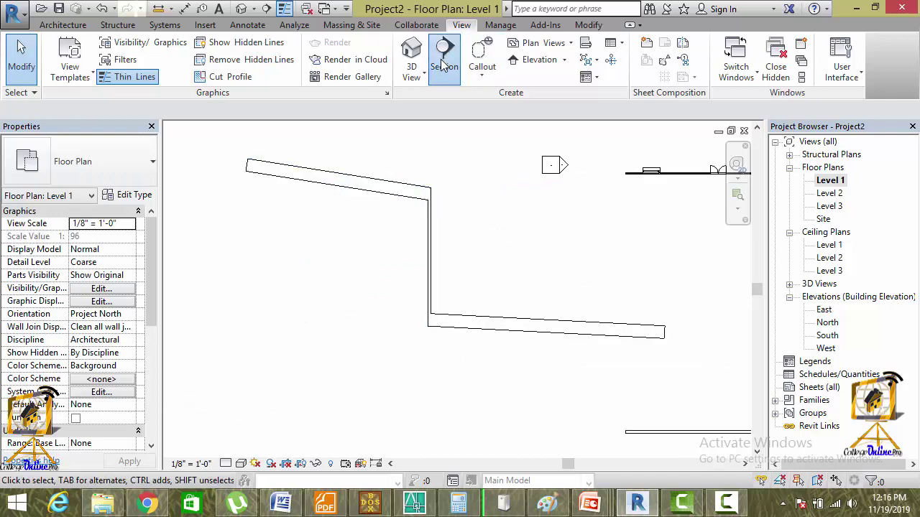
pyautogui.click(342, 146)
pyautogui.click(342, 214)
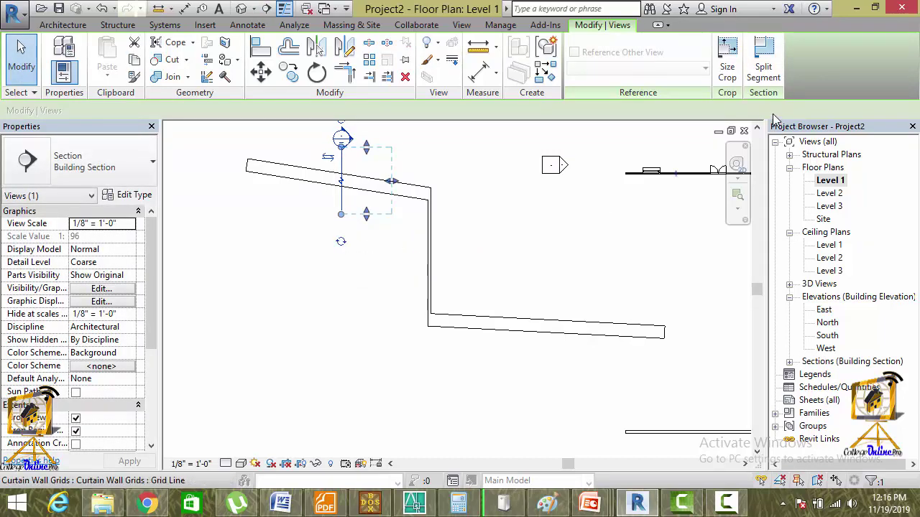
pyautogui.click(764, 68)
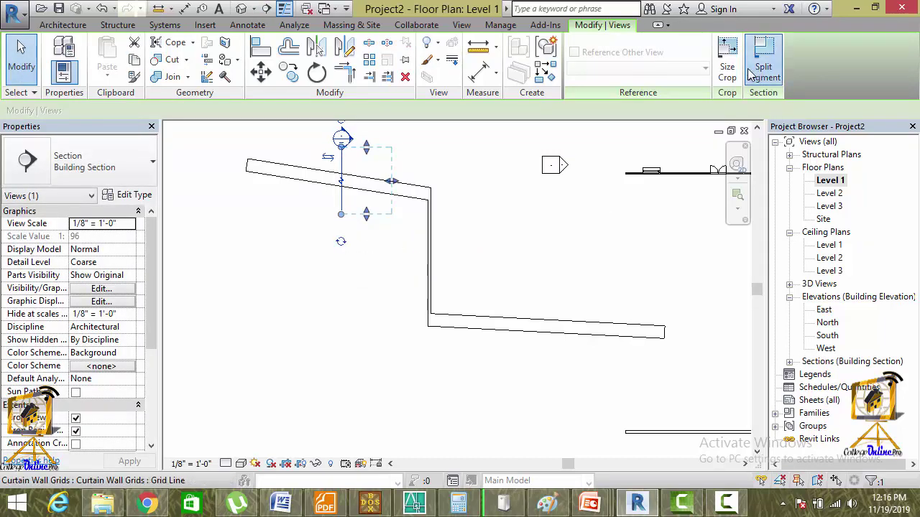
pyautogui.click(349, 192)
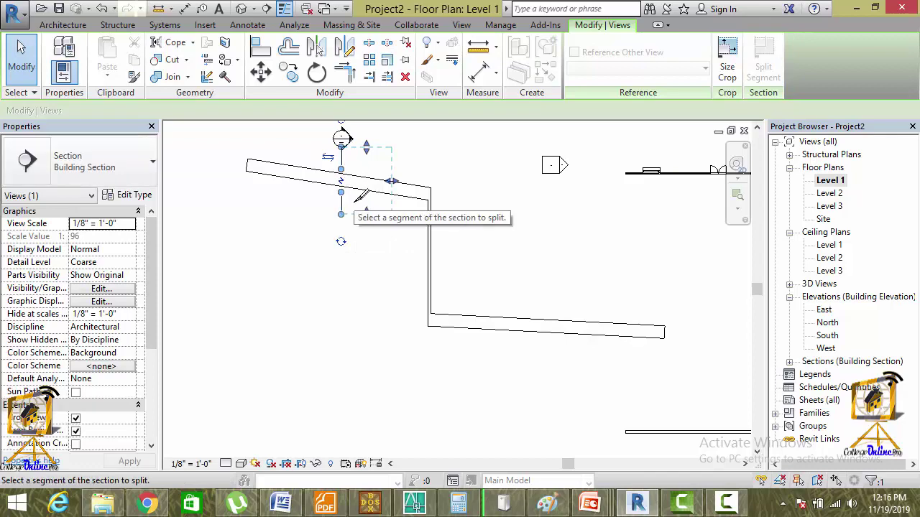
pyautogui.press('Escape')
pyautogui.press('Escape')
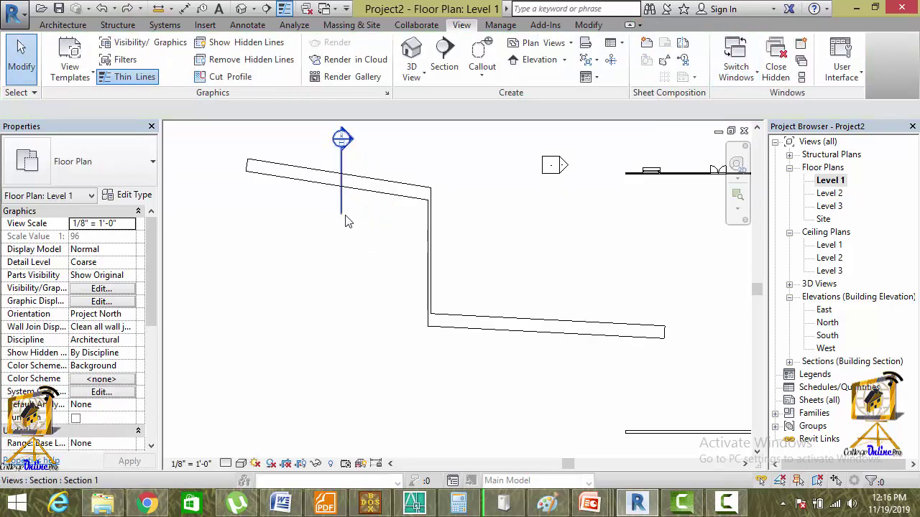
# - Extend the section's depth past the lower wall and widen its crop to cover the corner
pyautogui.click(342, 256)
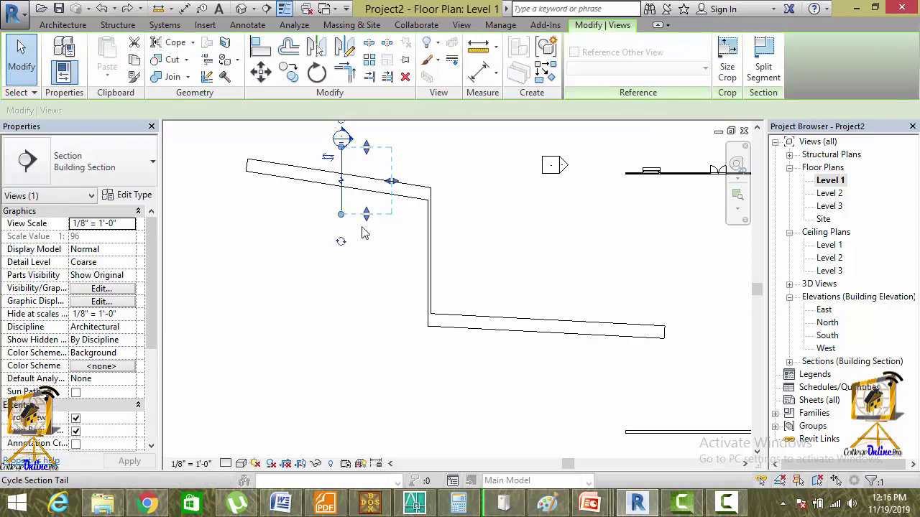
pyautogui.moveTo(370, 241); pyautogui.dragTo(374, 247)
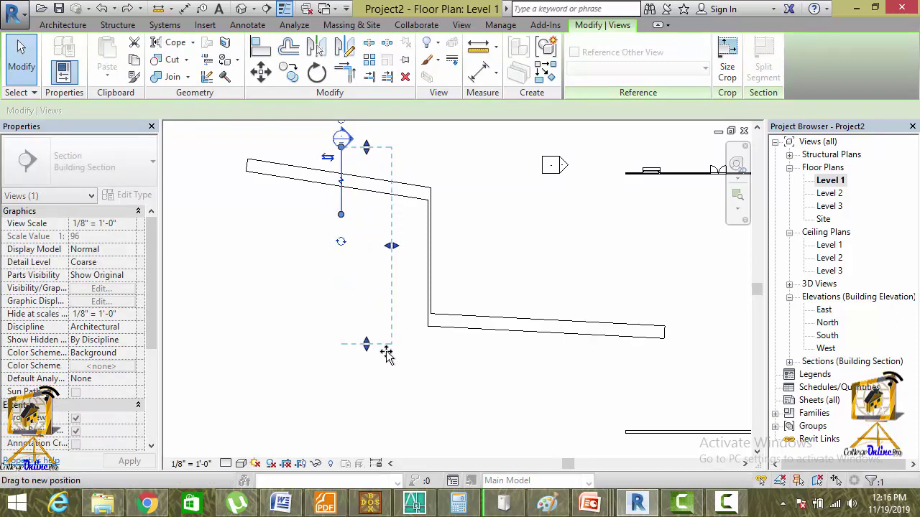
pyautogui.moveTo(379, 294); pyautogui.dragTo(380, 391)
pyautogui.moveTo(343, 290)
pyautogui.mouseDown()
pyautogui.moveTo(342, 273)
pyautogui.moveTo(373, 380)
pyautogui.mouseUp()
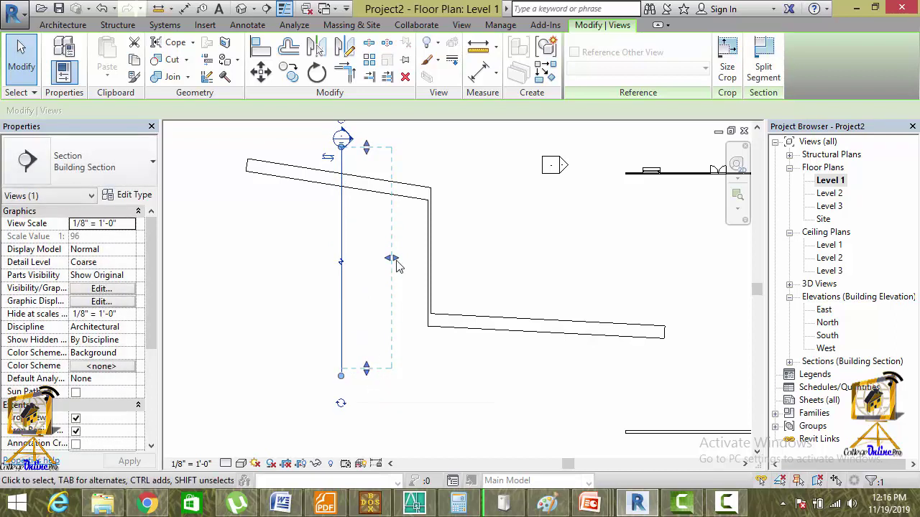
pyautogui.moveTo(392, 258); pyautogui.dragTo(499, 260)
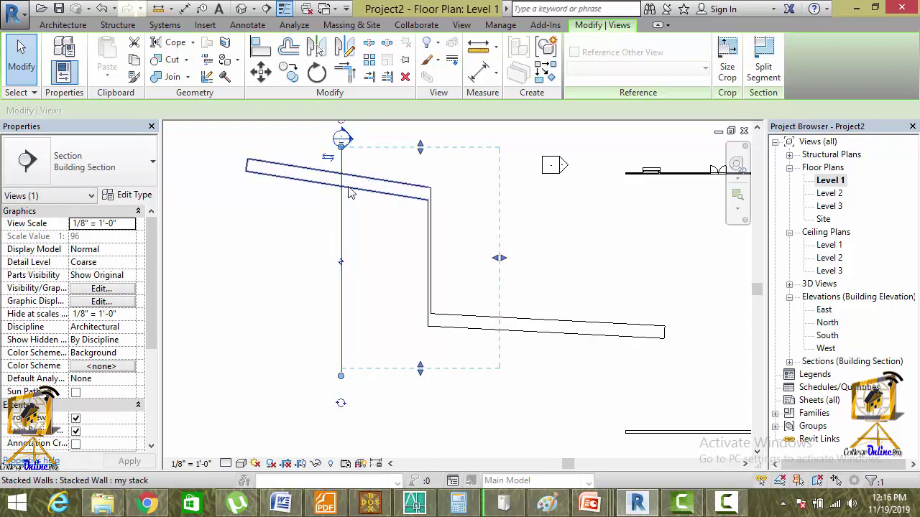
# - Move the section line to the right so it cuts the lower run of the wall
pyautogui.click(261, 71)
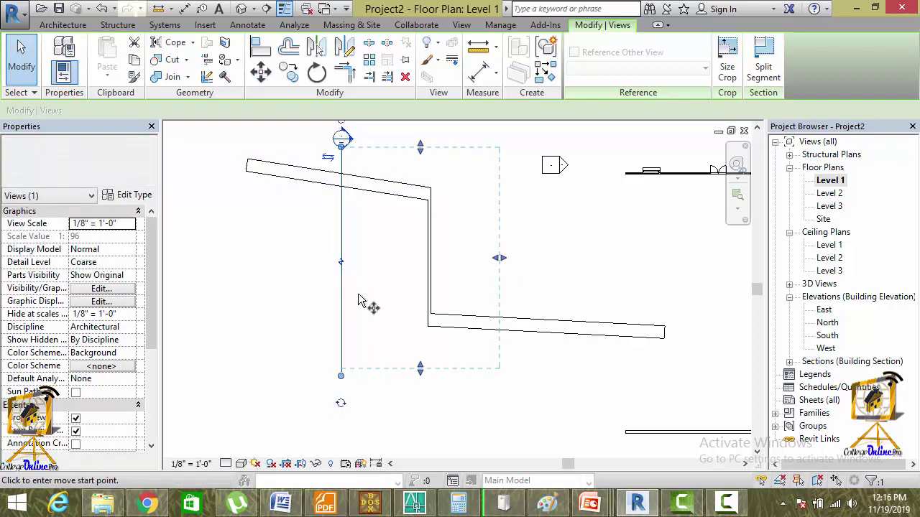
pyautogui.click(348, 243)
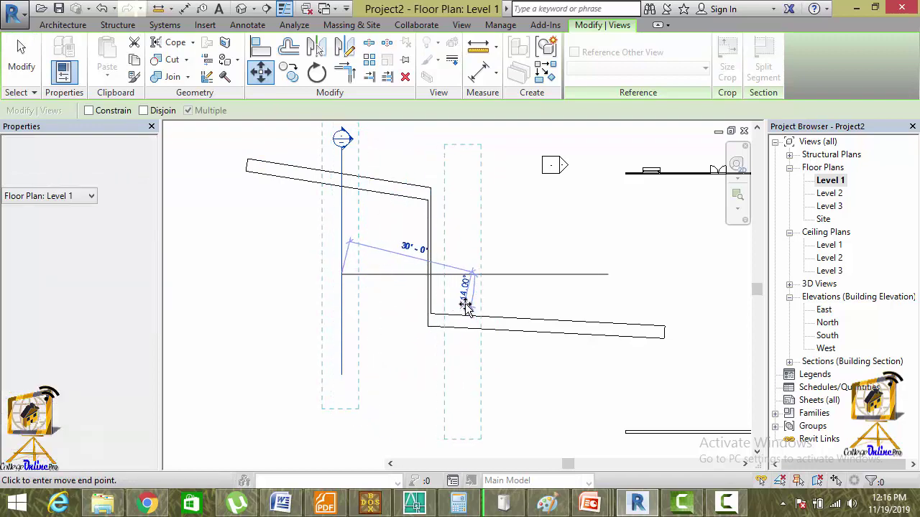
pyautogui.click(470, 271)
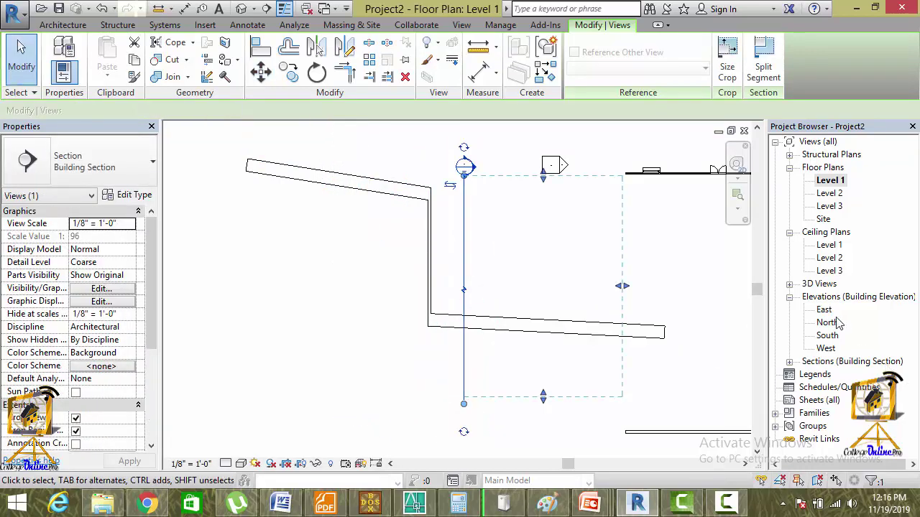
pyautogui.click(789, 362)
# - Open Section 1 and select the my stack wall shown cut in profile
pyautogui.doubleClick(834, 374)
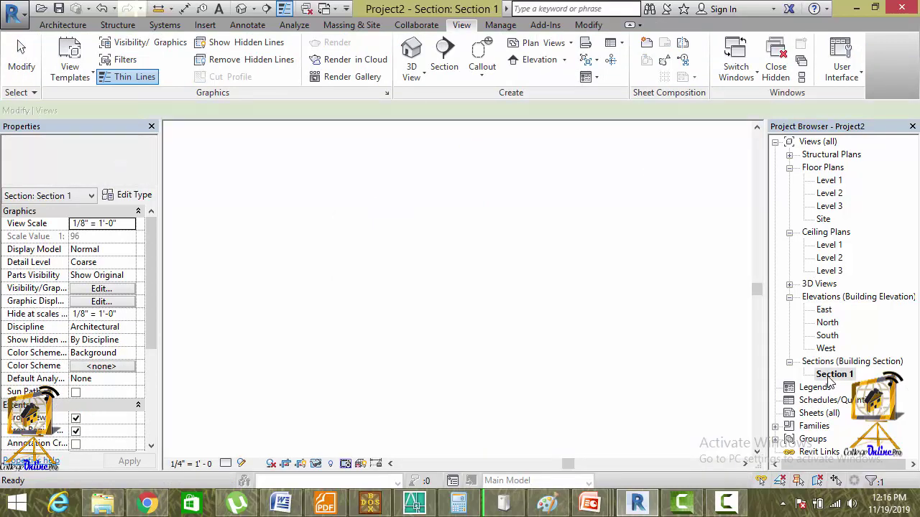
pyautogui.scroll(2, 546, 348)
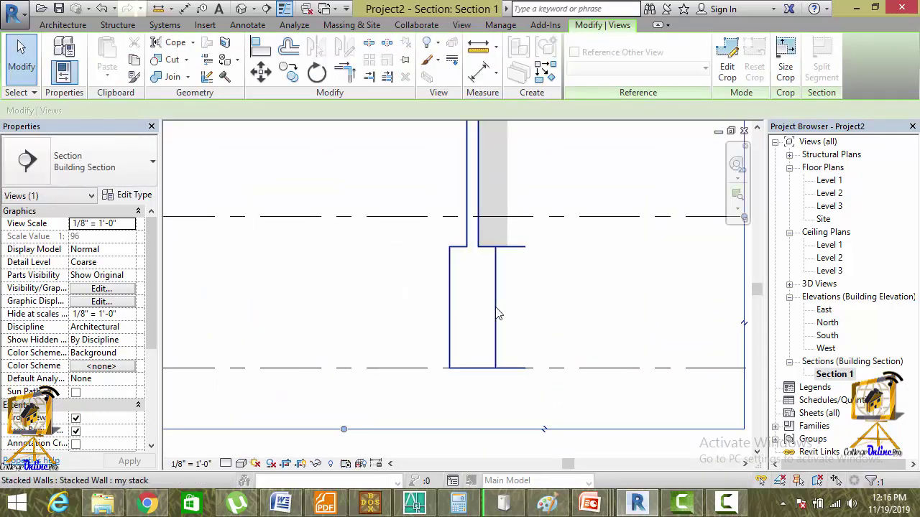
pyautogui.scroll(2, 546, 349)
pyautogui.click(365, 283)
pyautogui.scroll(-2, 365, 283)
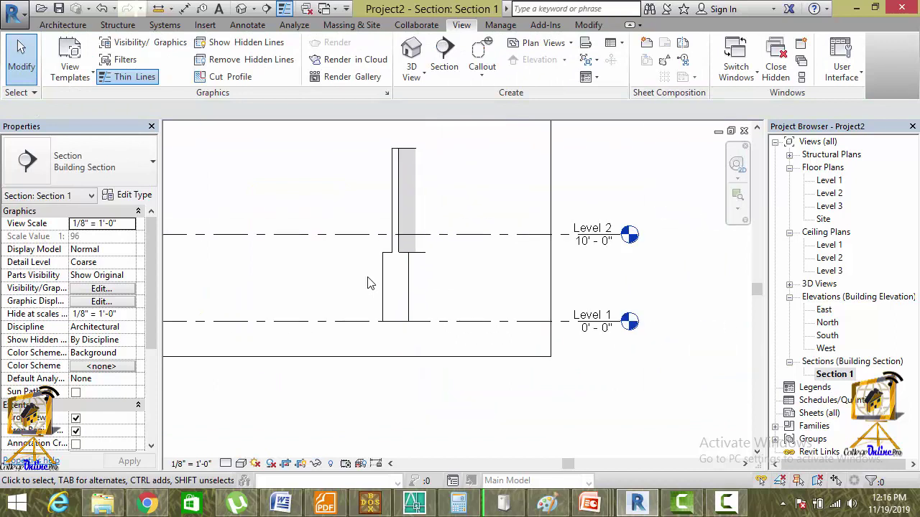
pyautogui.scroll(-2, 365, 283)
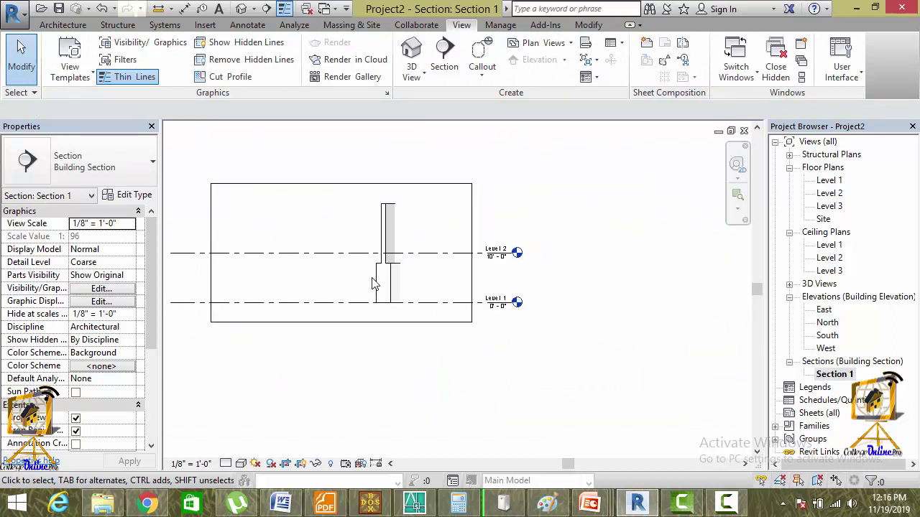
pyautogui.click(789, 297)
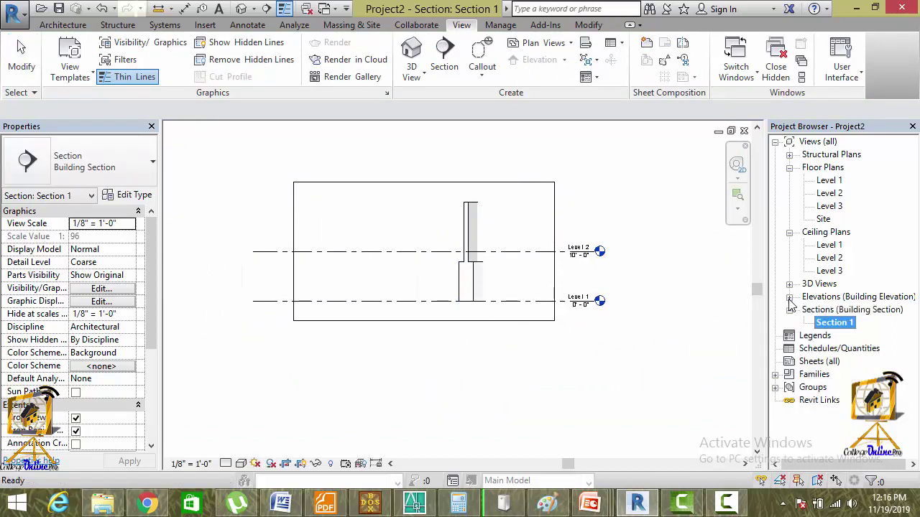
pyautogui.click(789, 310)
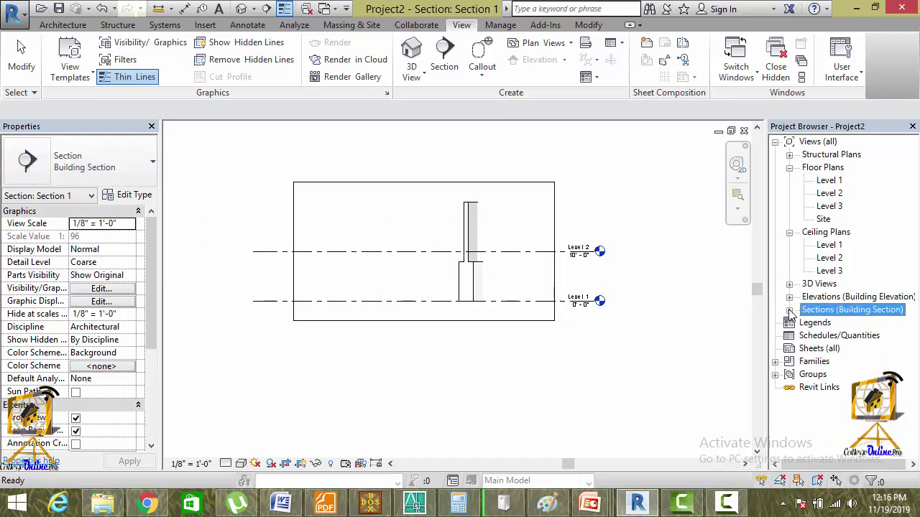
pyautogui.click(465, 283)
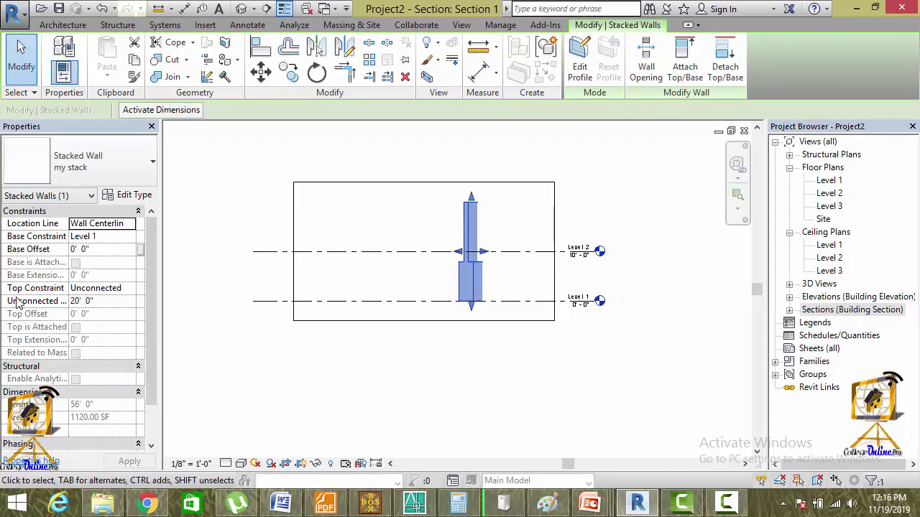
# - Rebase the 'my stack' wall on Level 3 after dismissing the wall-too-short error
pyautogui.click(130, 289)
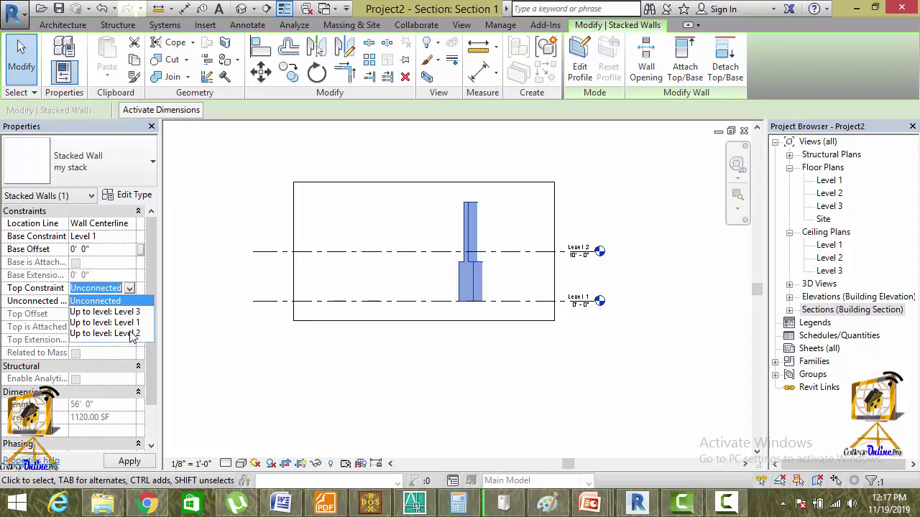
pyautogui.click(132, 333)
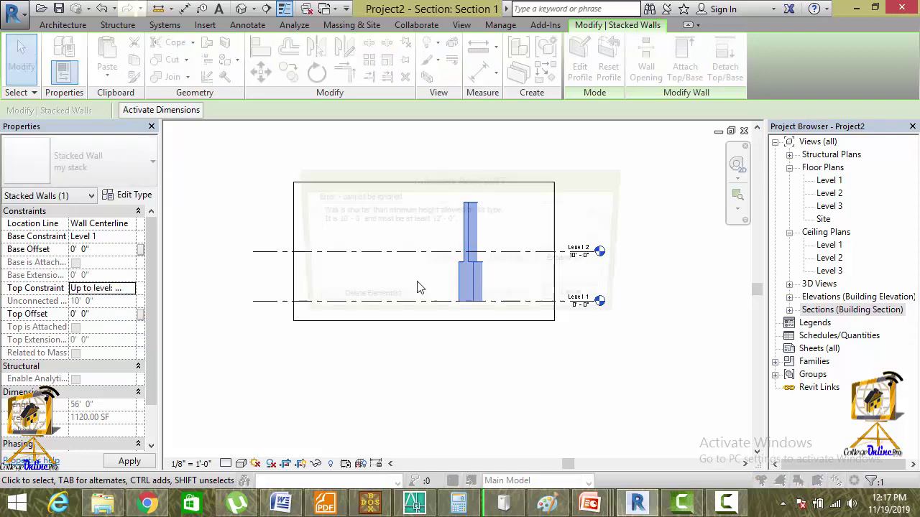
pyautogui.click(582, 299)
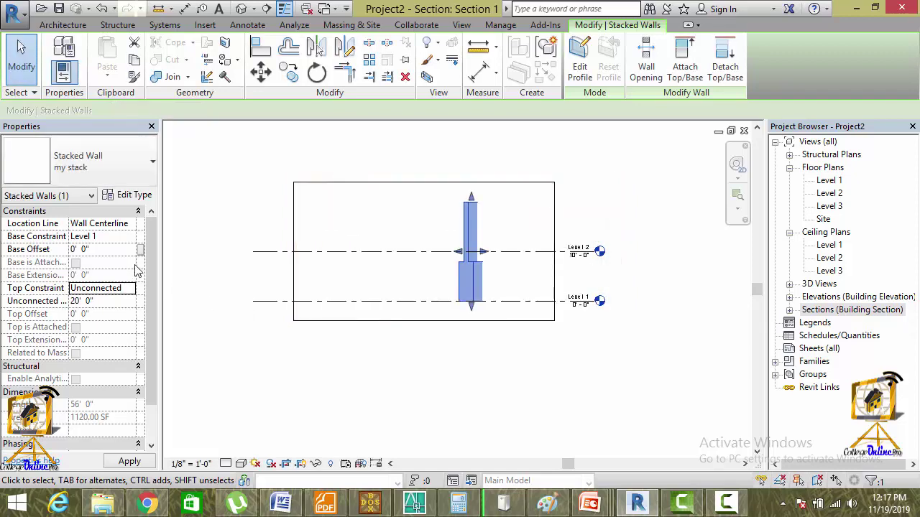
pyautogui.click(130, 238)
pyautogui.click(108, 249)
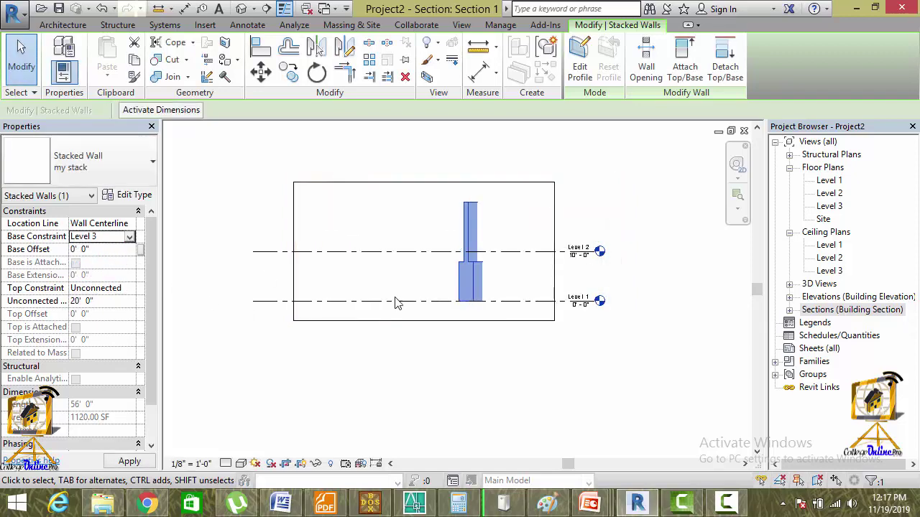
# - Set the wall's Top Constraint to Up to level: Level 2 and frame both levels in Section 1
pyautogui.click(471, 361)
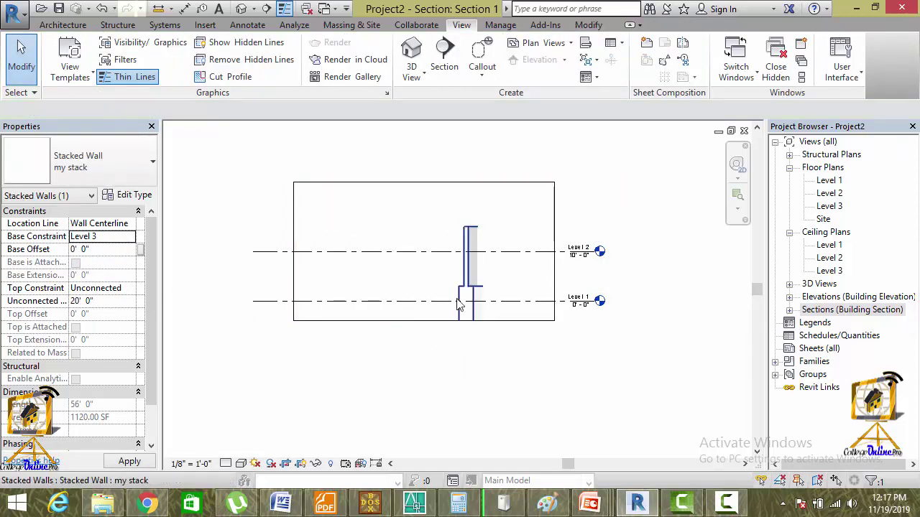
pyautogui.scroll(3, 457, 304)
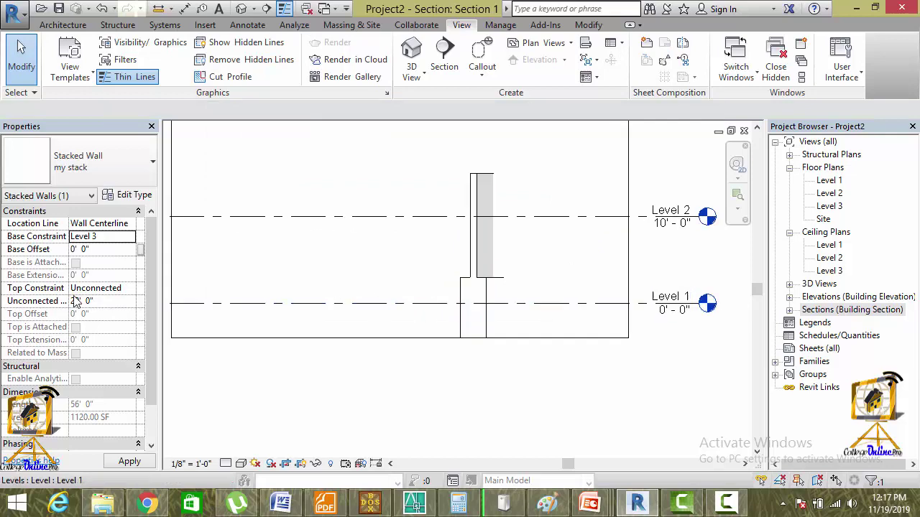
pyautogui.click(465, 285)
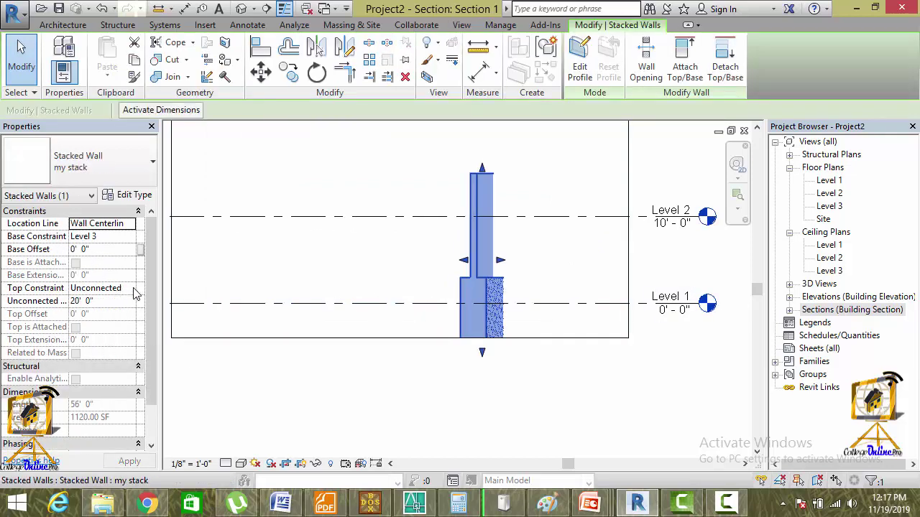
pyautogui.click(129, 288)
pyautogui.click(105, 334)
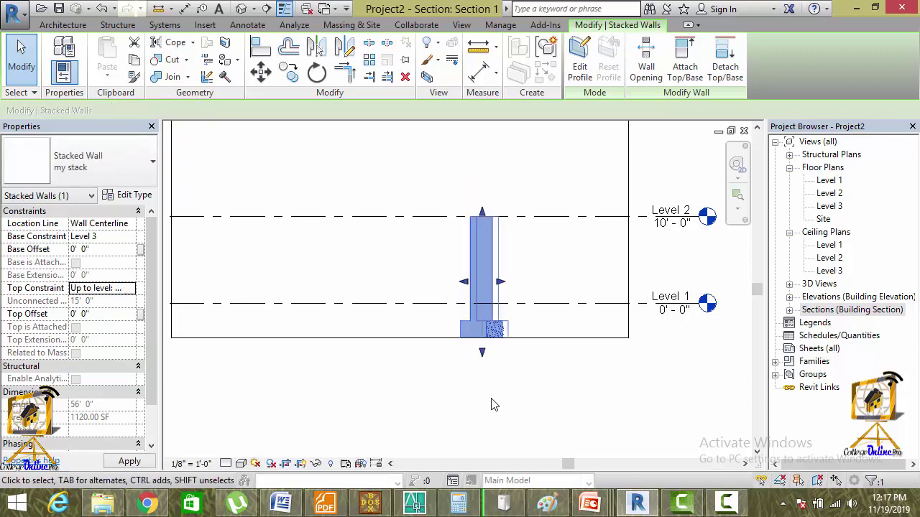
pyautogui.moveTo(477, 390)
pyautogui.mouseDown(button='middle')
pyautogui.moveTo(361, 318)
pyautogui.moveTo(287, 386)
pyautogui.mouseUp(button='middle')
pyautogui.scroll(2, 361, 318)
pyautogui.scroll(1, 290, 293)
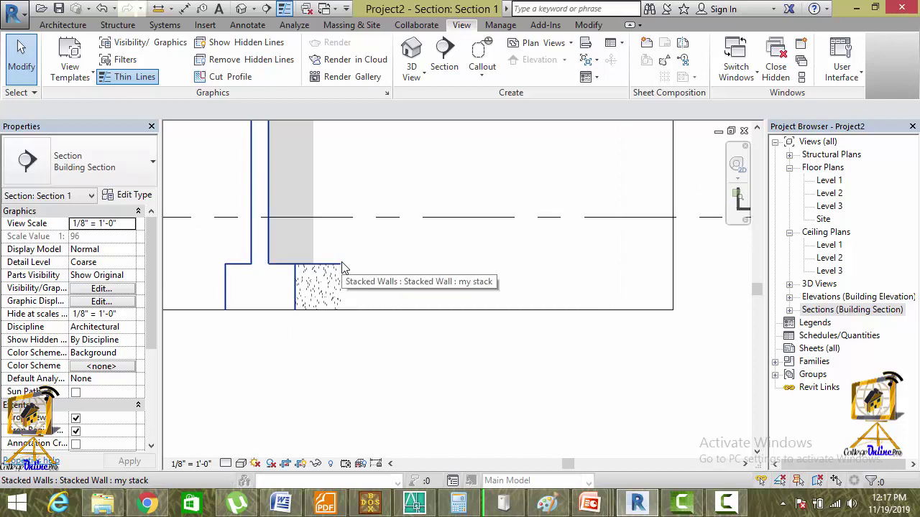
pyautogui.scroll(-2, 340, 273)
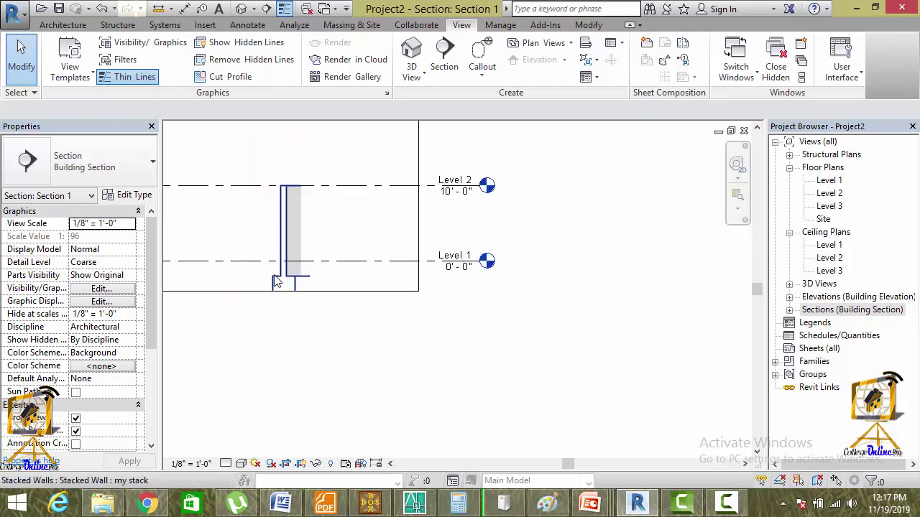
pyautogui.scroll(-2, 328, 301)
pyautogui.moveTo(329, 301); pyautogui.dragTo(284, 293, button='middle')
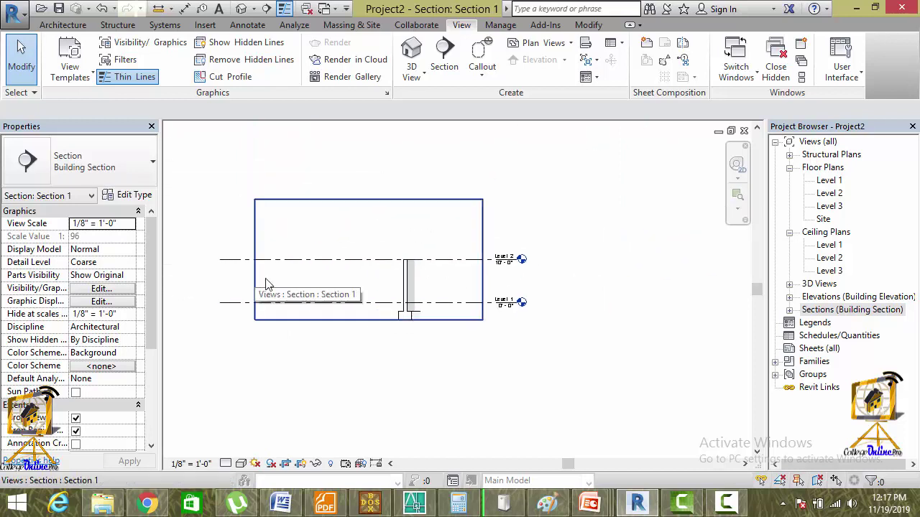
# - Inspect the stepped 'my stack' wall on its concrete base among the other walls in default 3D
pyautogui.click(241, 8)
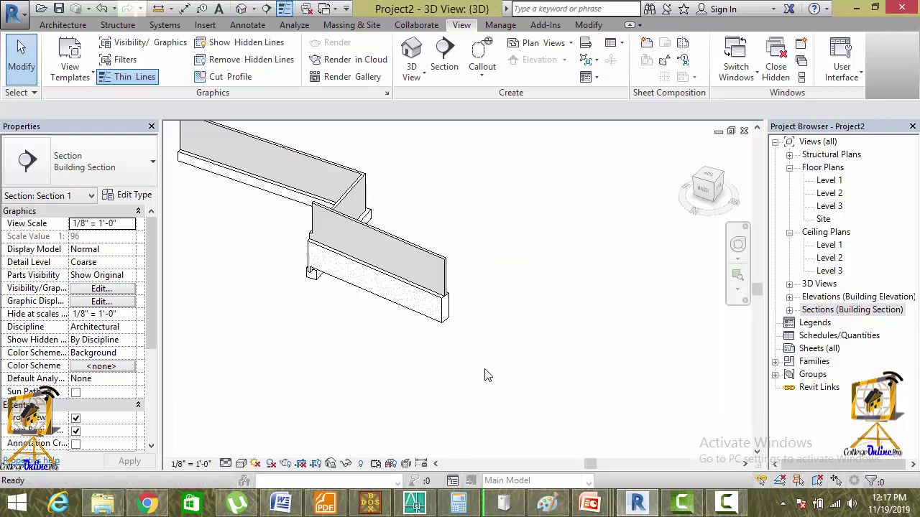
pyautogui.scroll(-2, 378, 312)
pyautogui.moveTo(378, 312); pyautogui.dragTo(508, 345, button='middle')
pyautogui.scroll(2, 457, 313)
pyautogui.scroll(3, 457, 313)
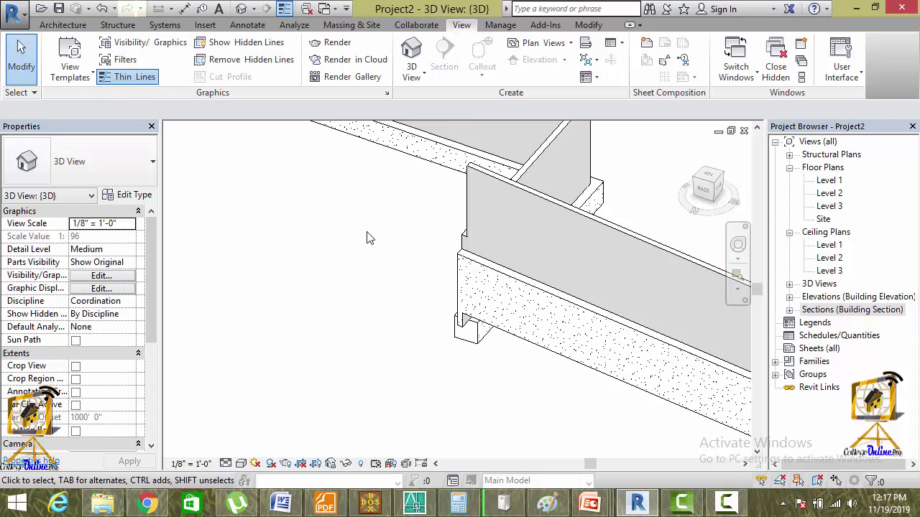
pyautogui.scroll(-3, 402, 267)
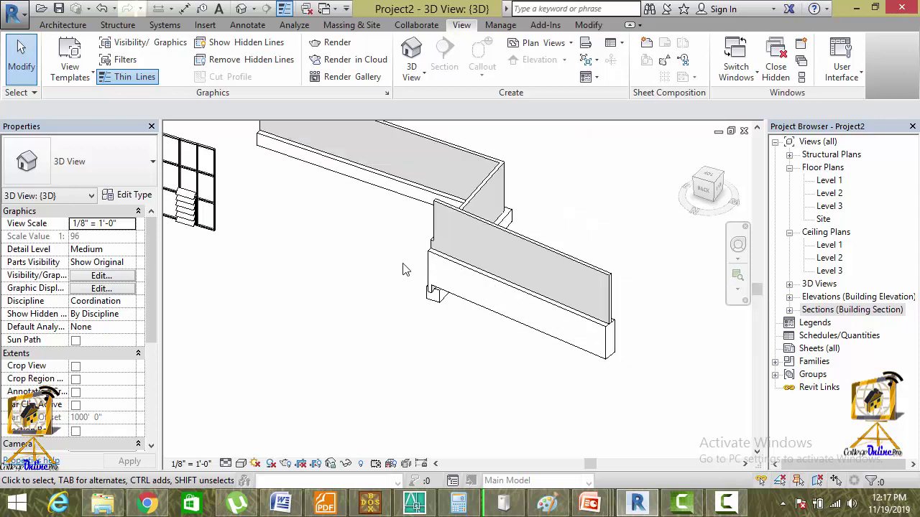
pyautogui.scroll(-3, 405, 267)
pyautogui.moveTo(404, 267); pyautogui.dragTo(550, 376, button='middle')
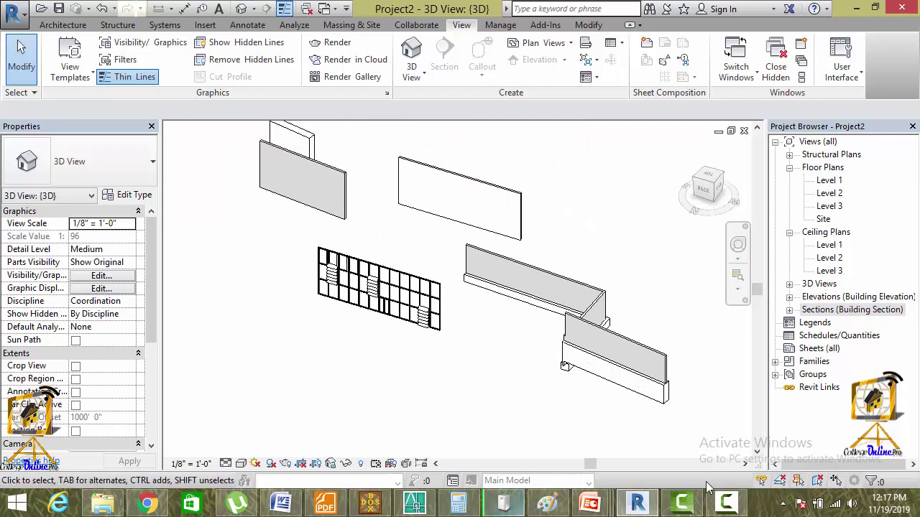